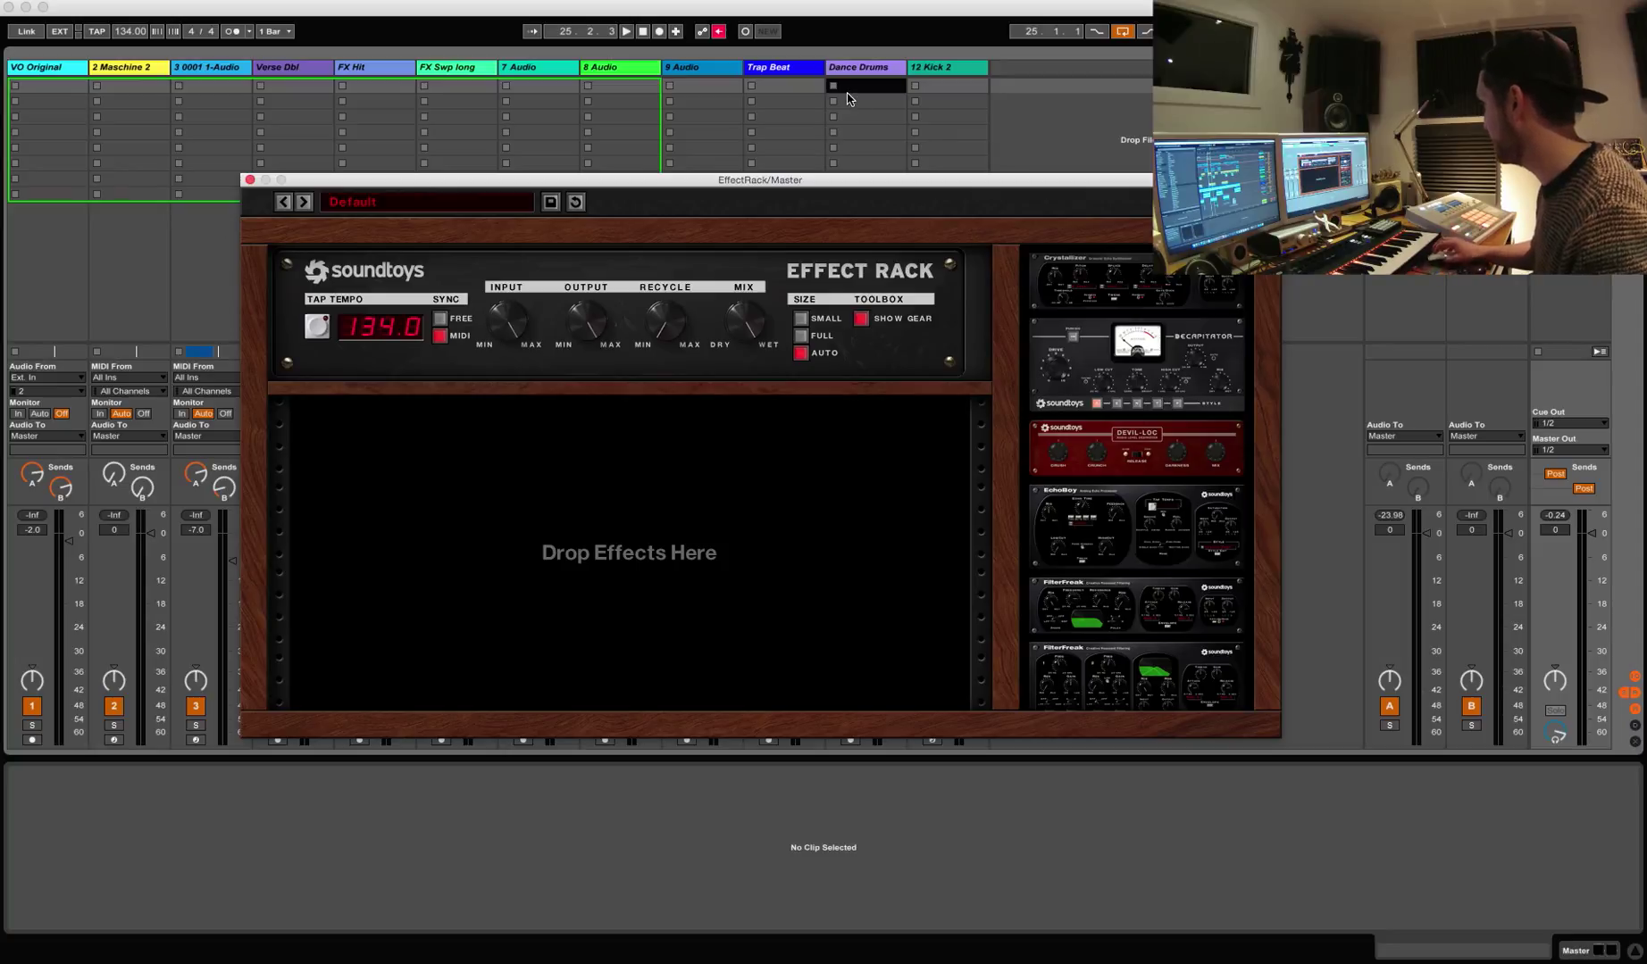
Step: Add the Crystallizer effect to the empty Effect Rack on the Master track
drag(1154, 272, 668, 478)
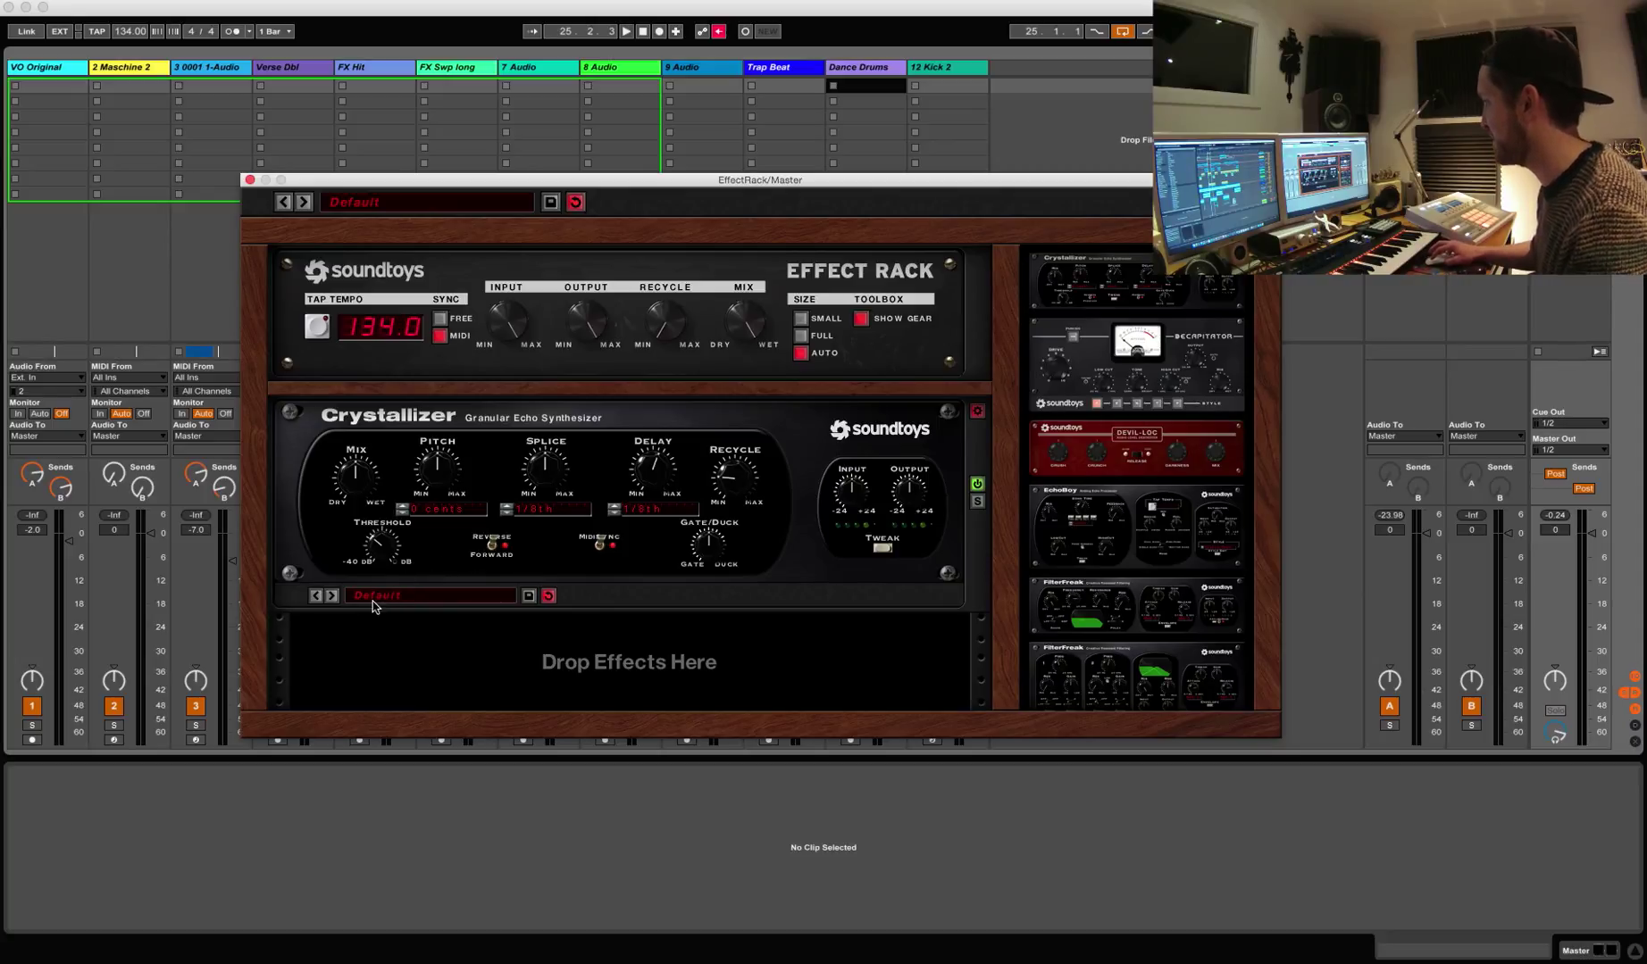
click(978, 412)
click(978, 411)
click(978, 412)
click(978, 412)
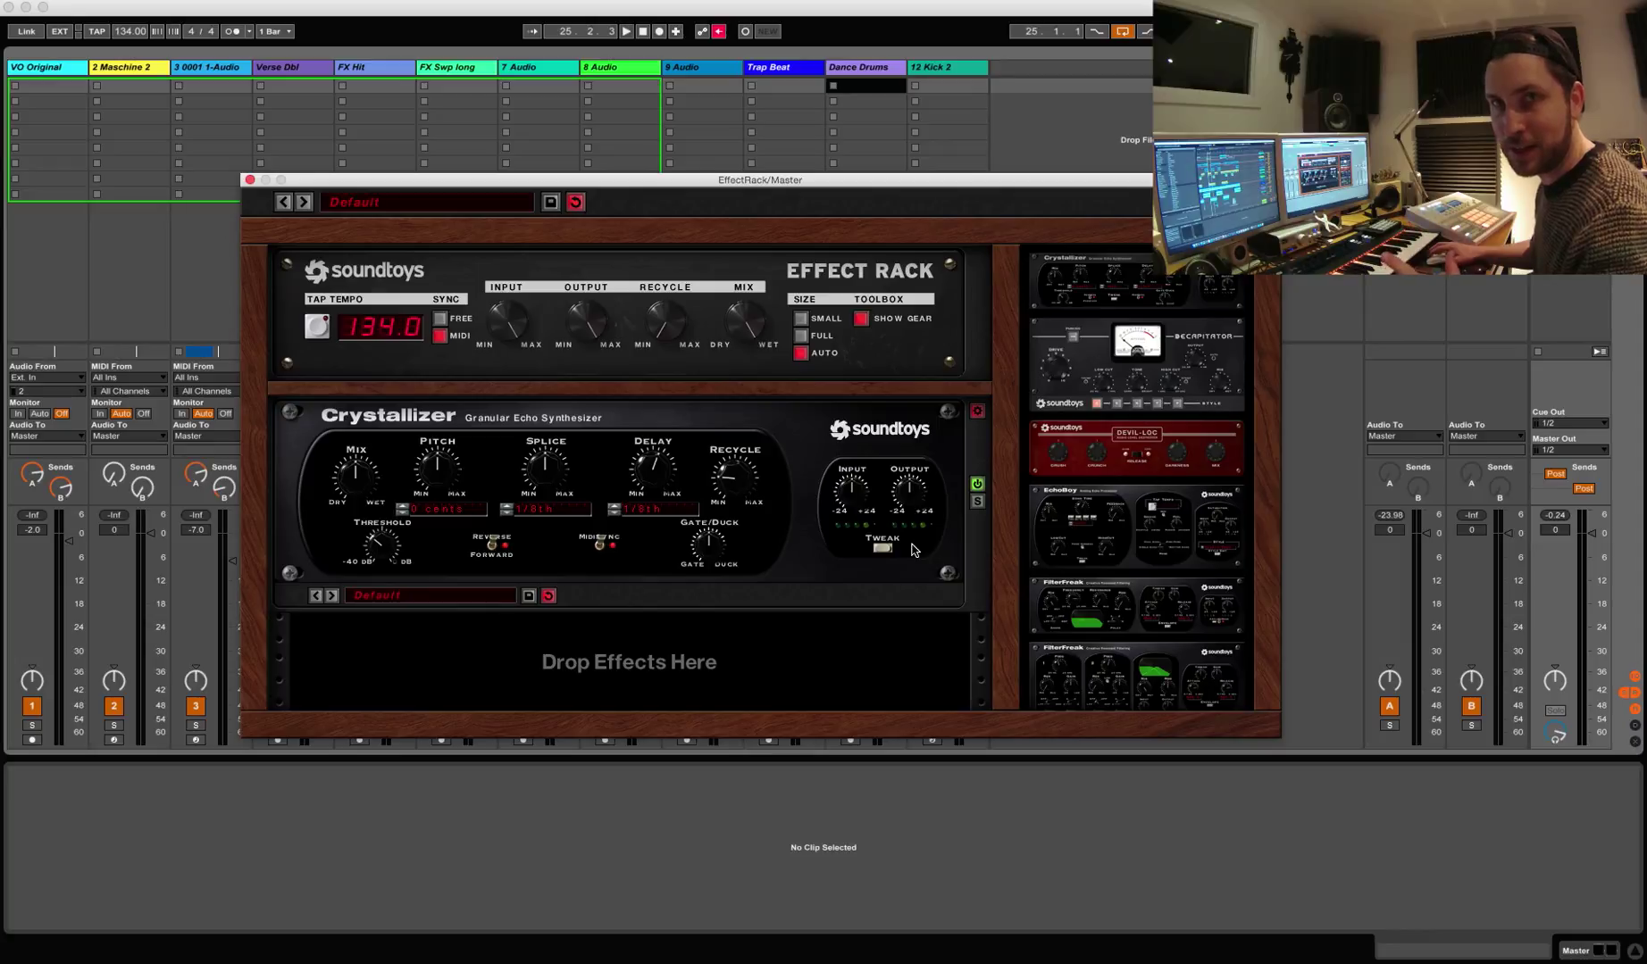
click(978, 412)
click(978, 413)
Step: Start playback and compare the track with the Crystallizer bypassed and re-enabled
key(space)
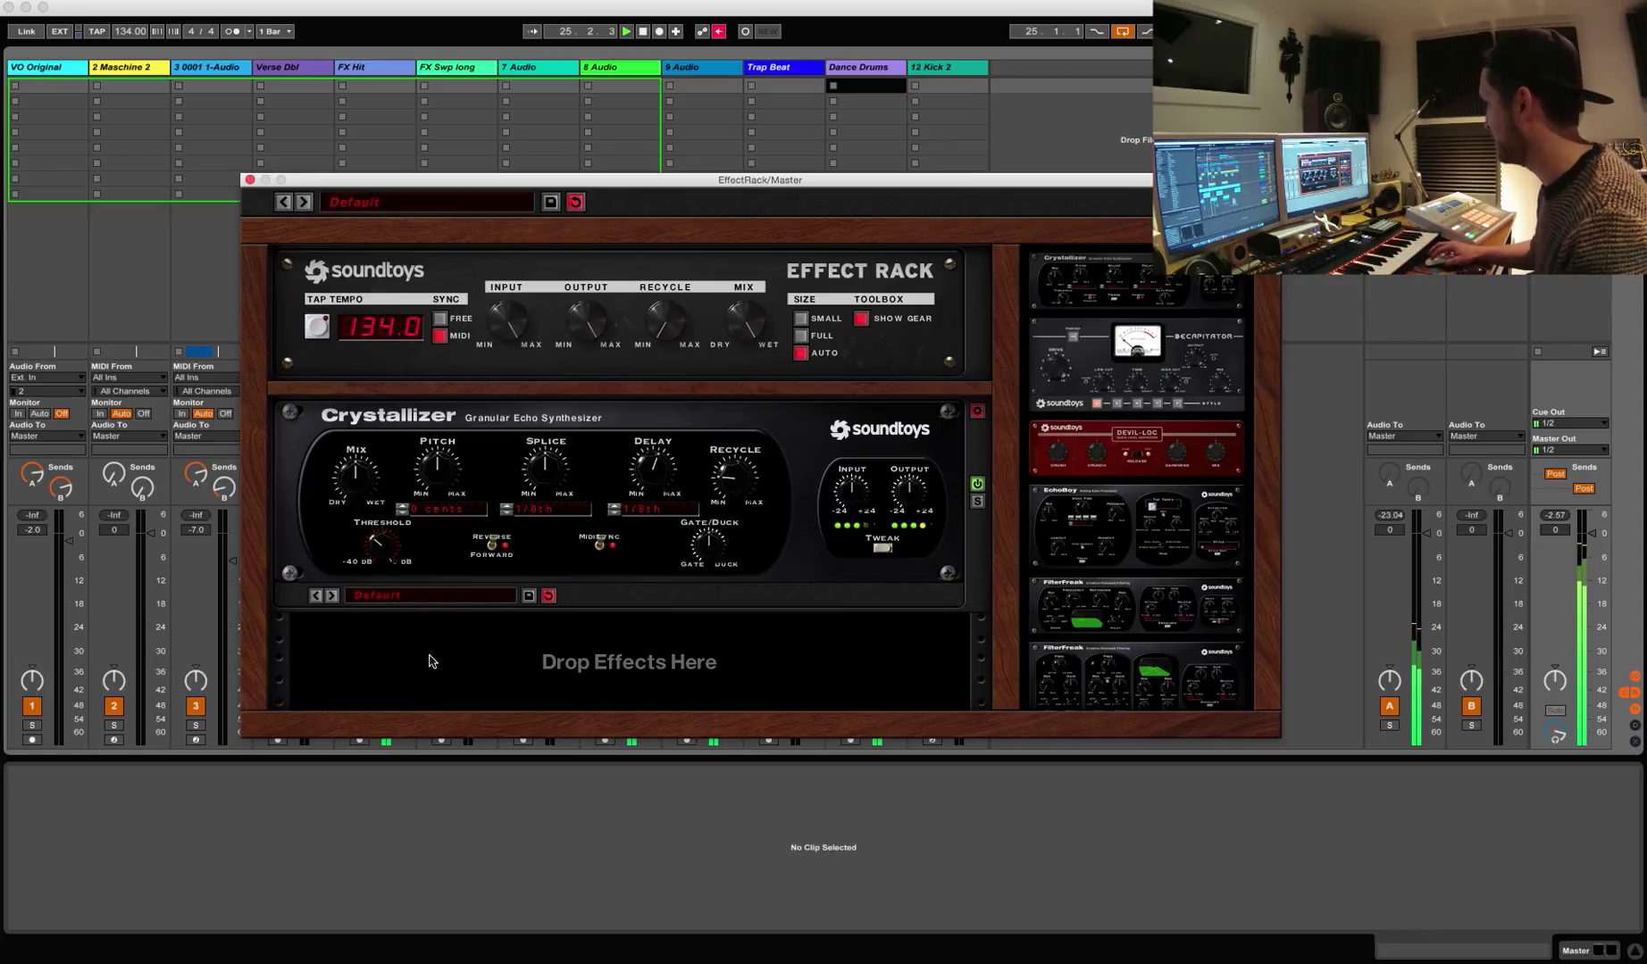
click(978, 485)
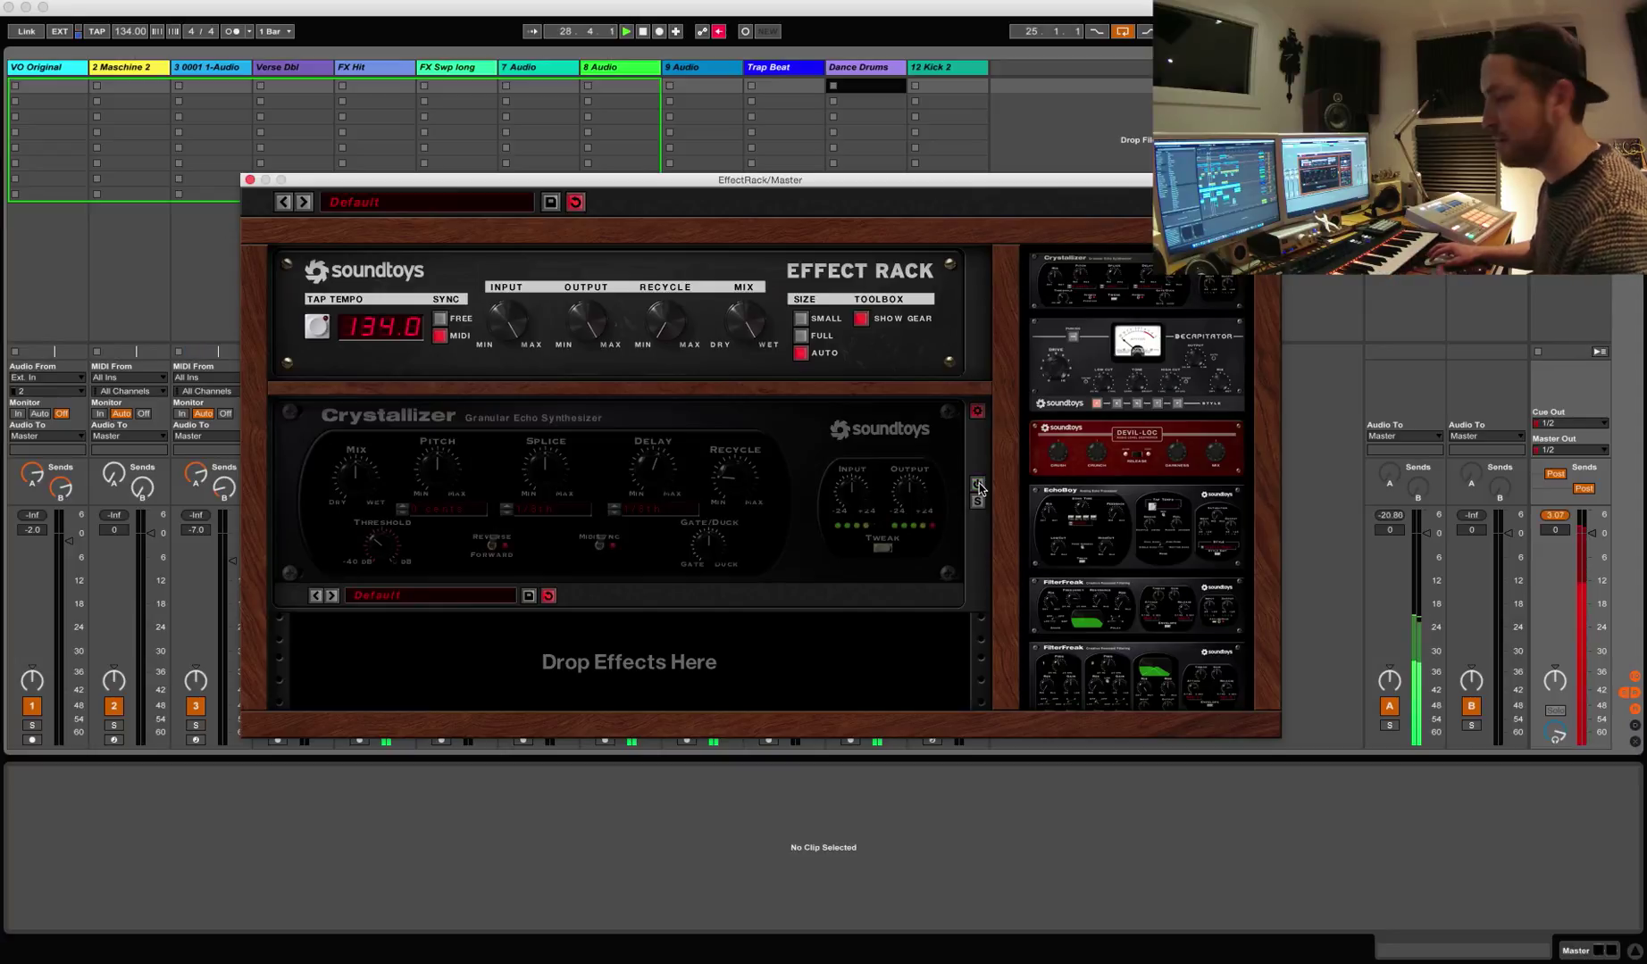
click(978, 485)
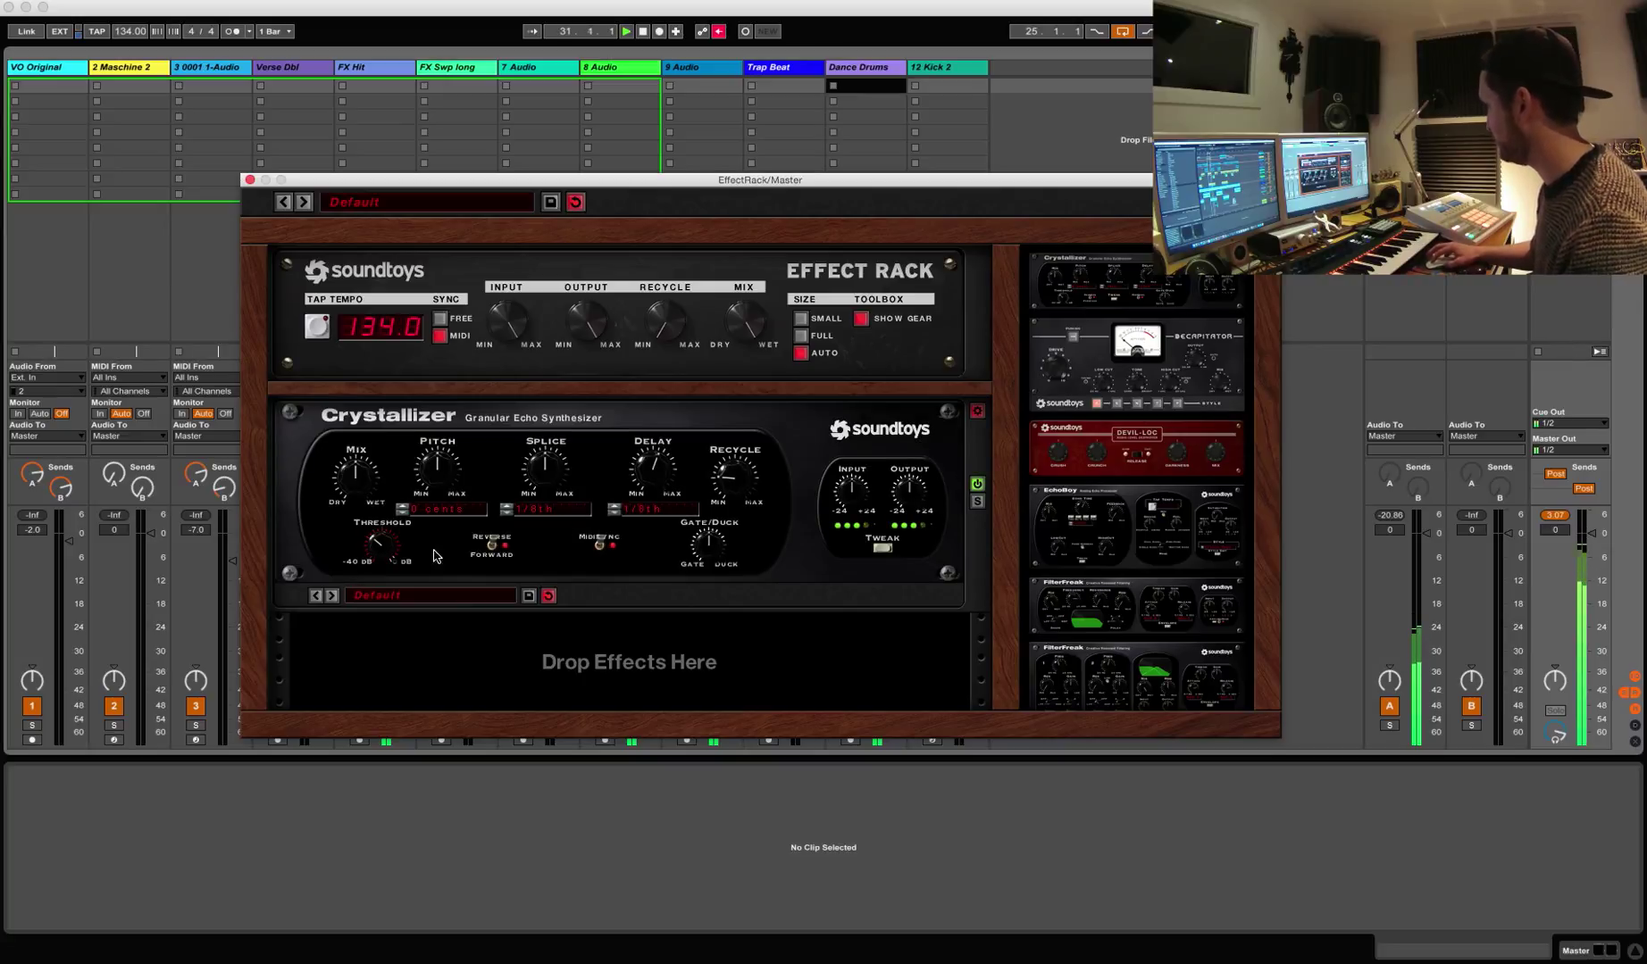
Step: Audition successive Crystallizer presets during playback, ending on Multi-Oct Crystals
click(332, 597)
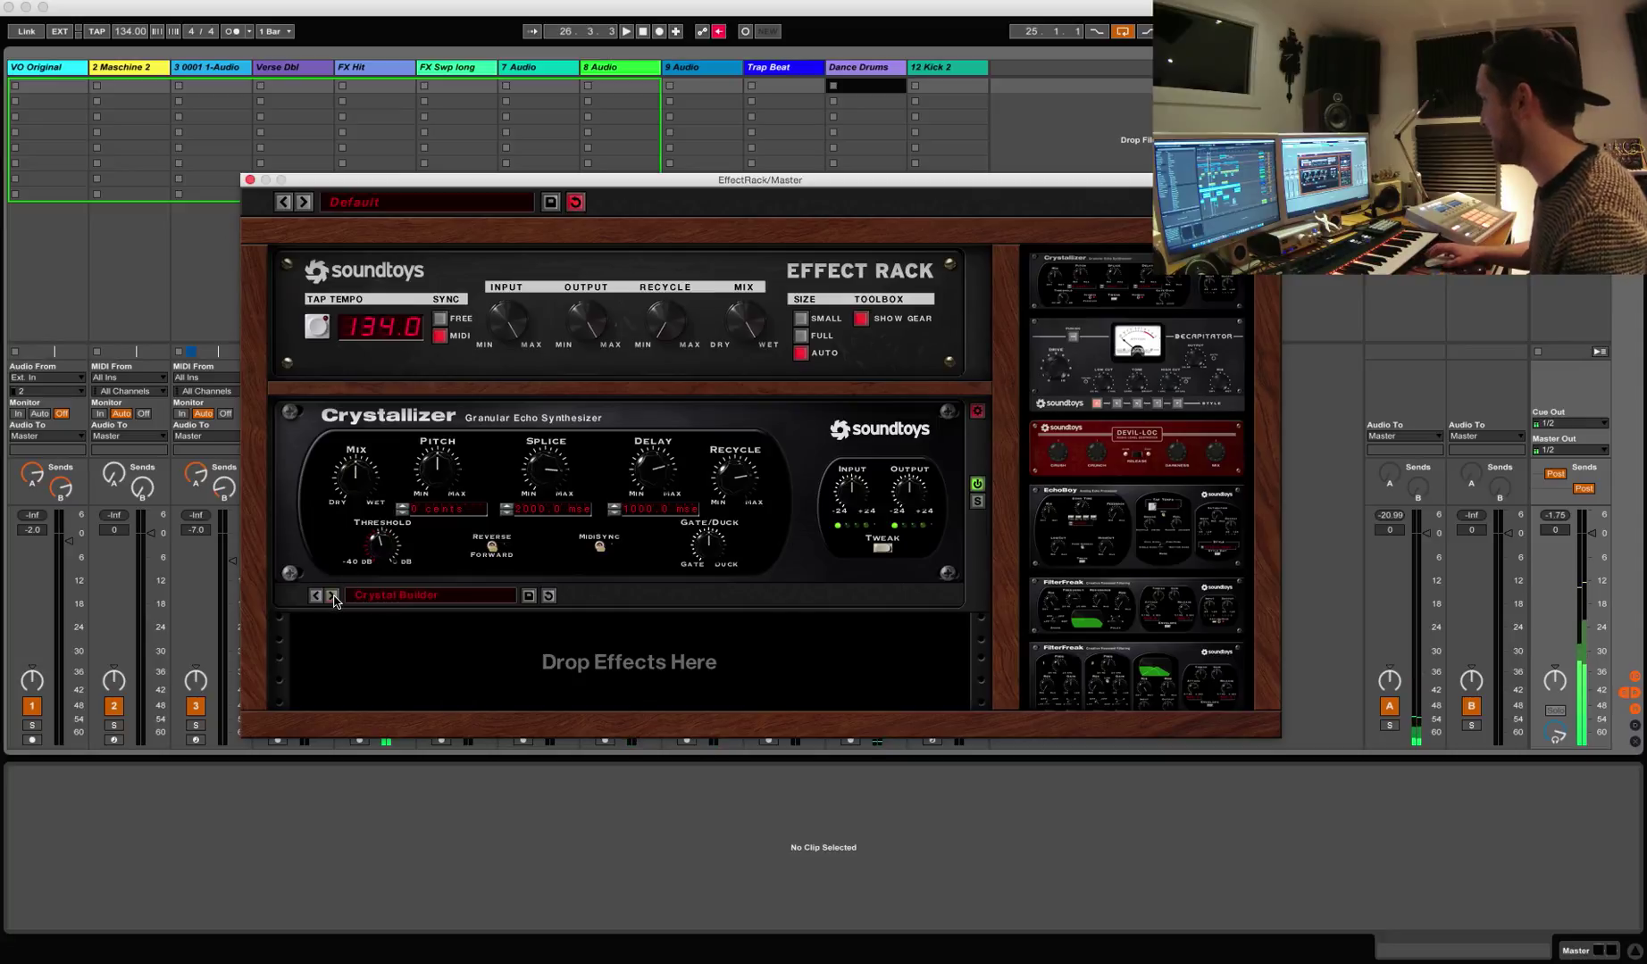
click(332, 597)
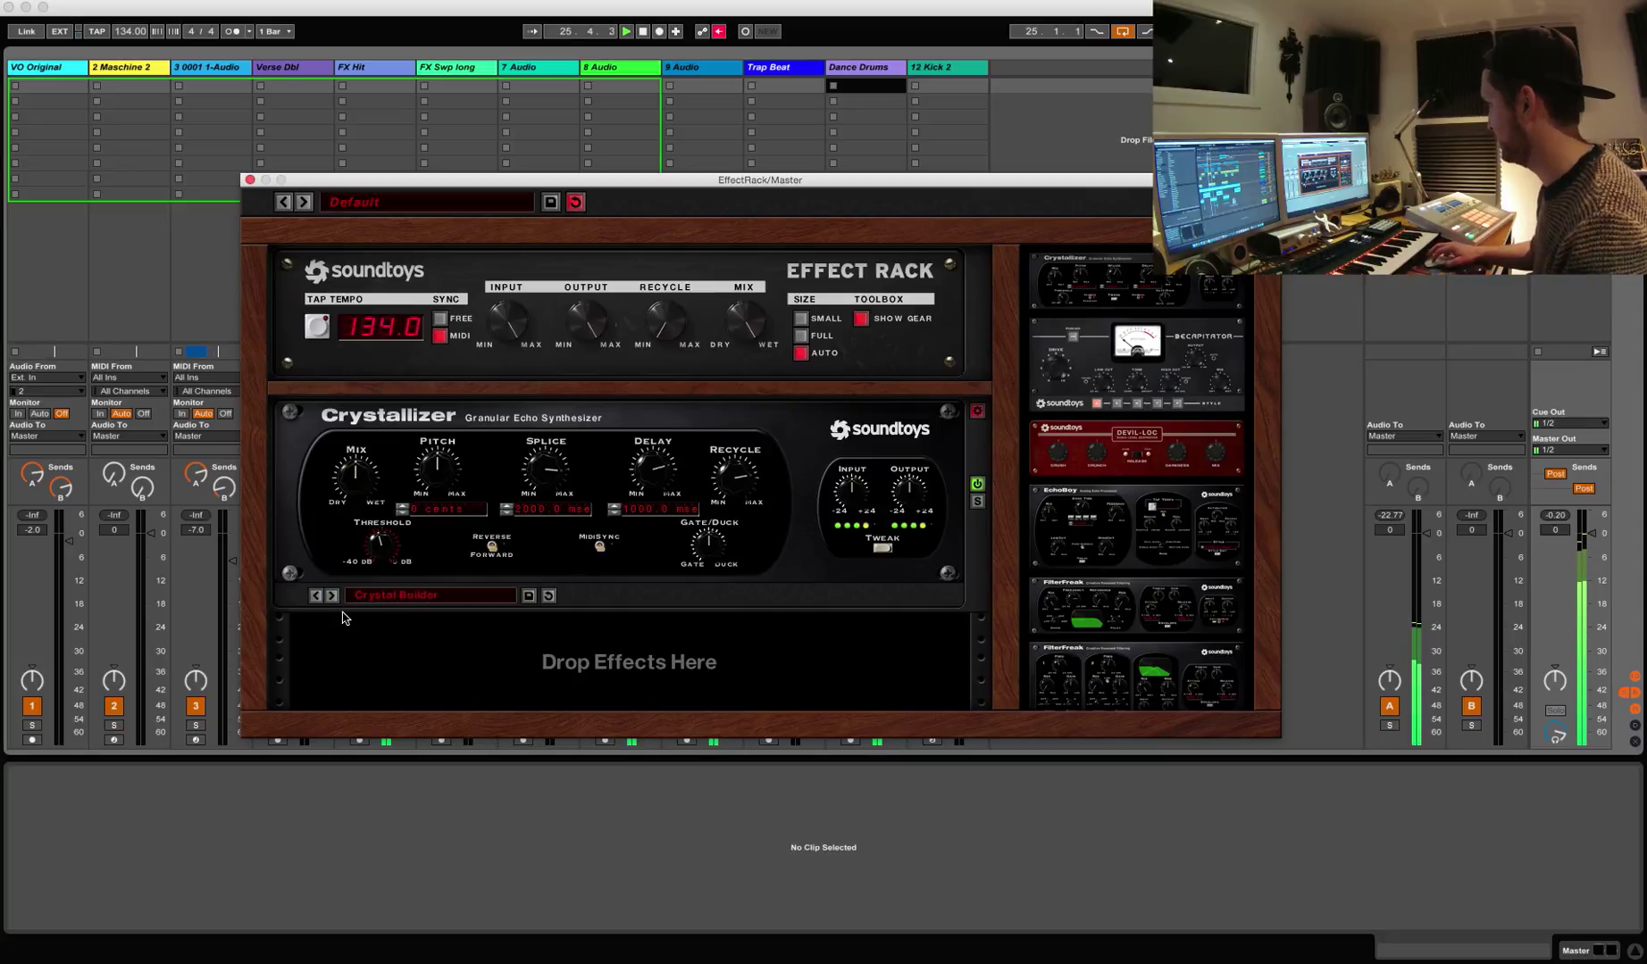
drag(508, 176, 494, 163)
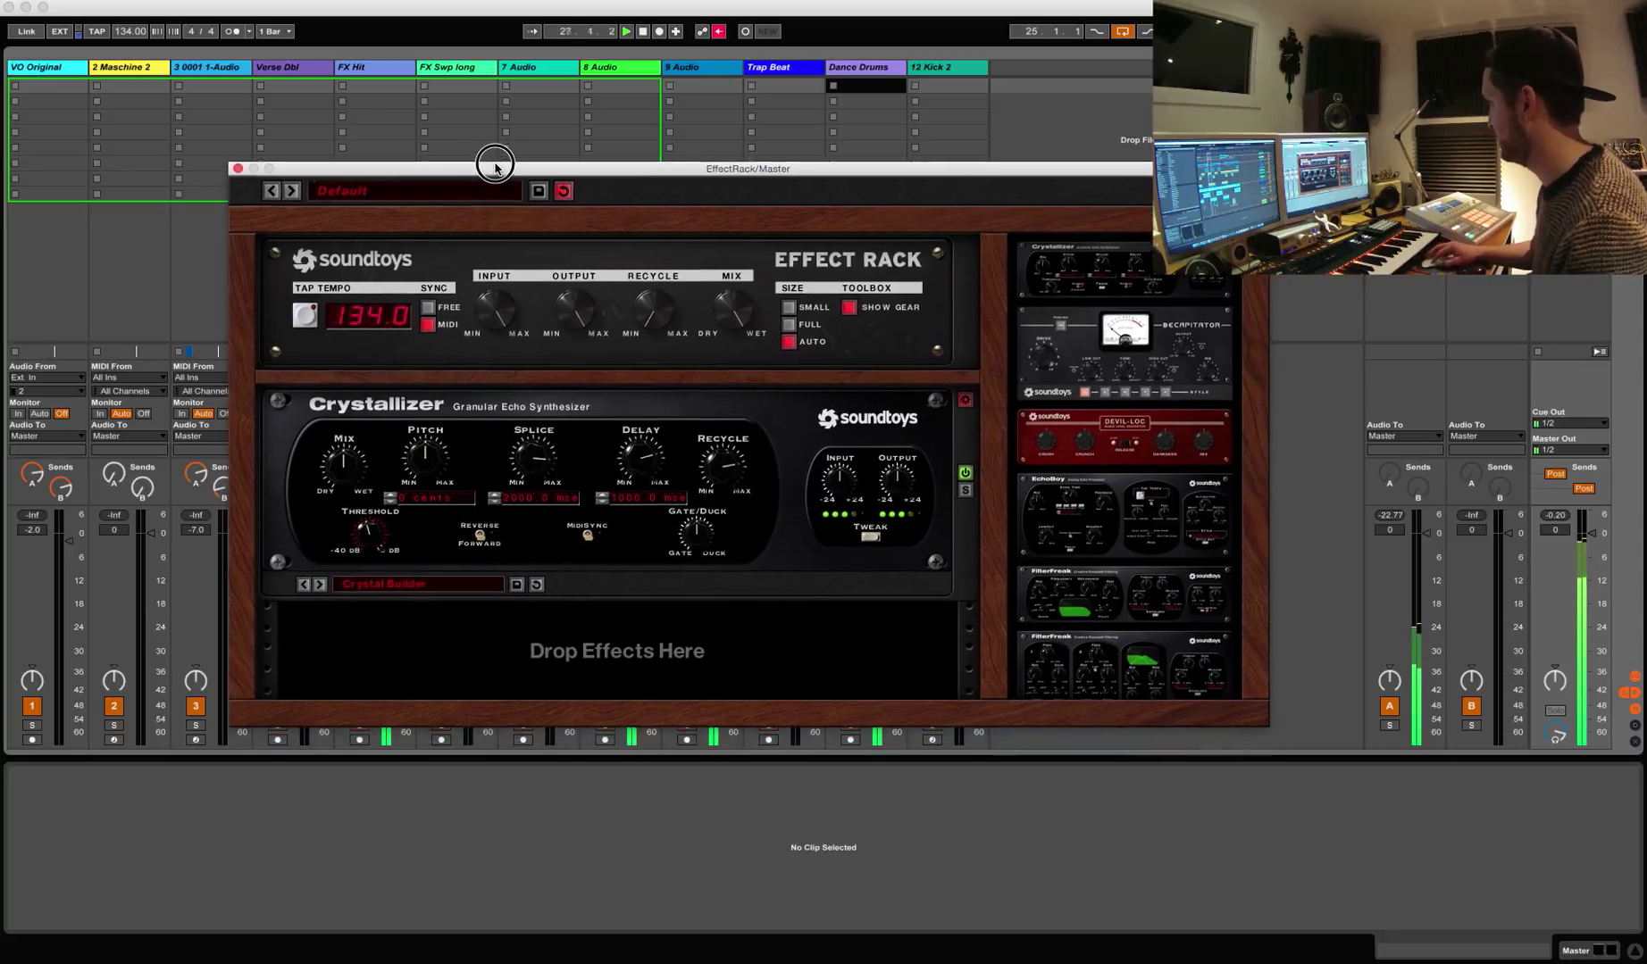
click(315, 583)
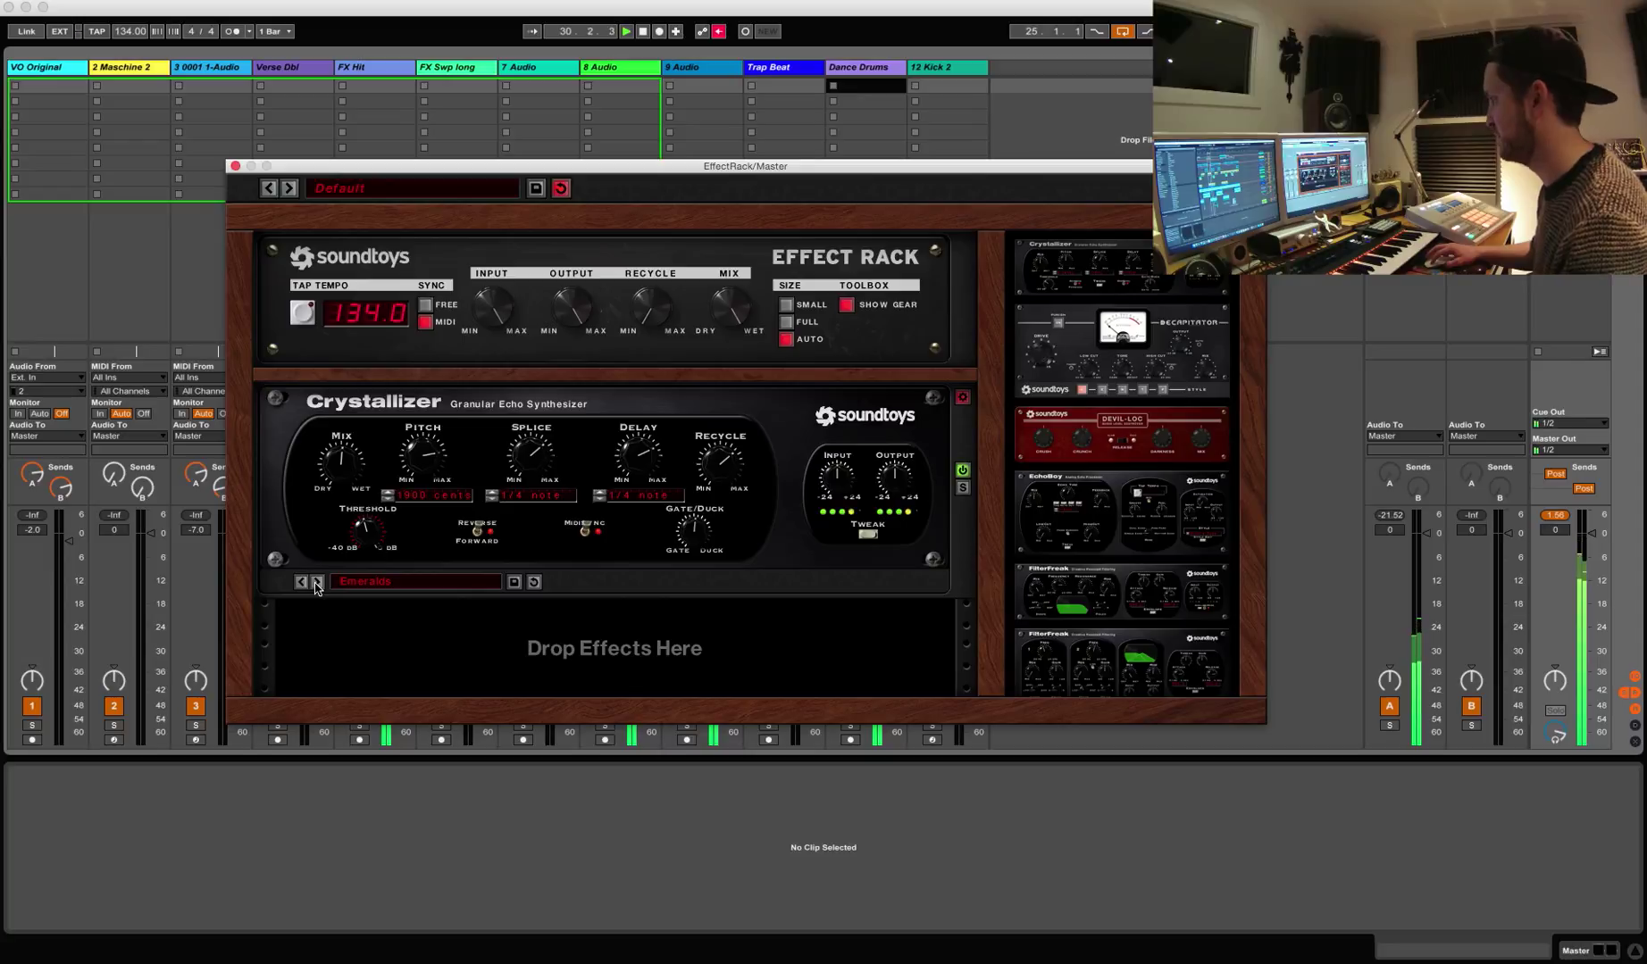
click(317, 582)
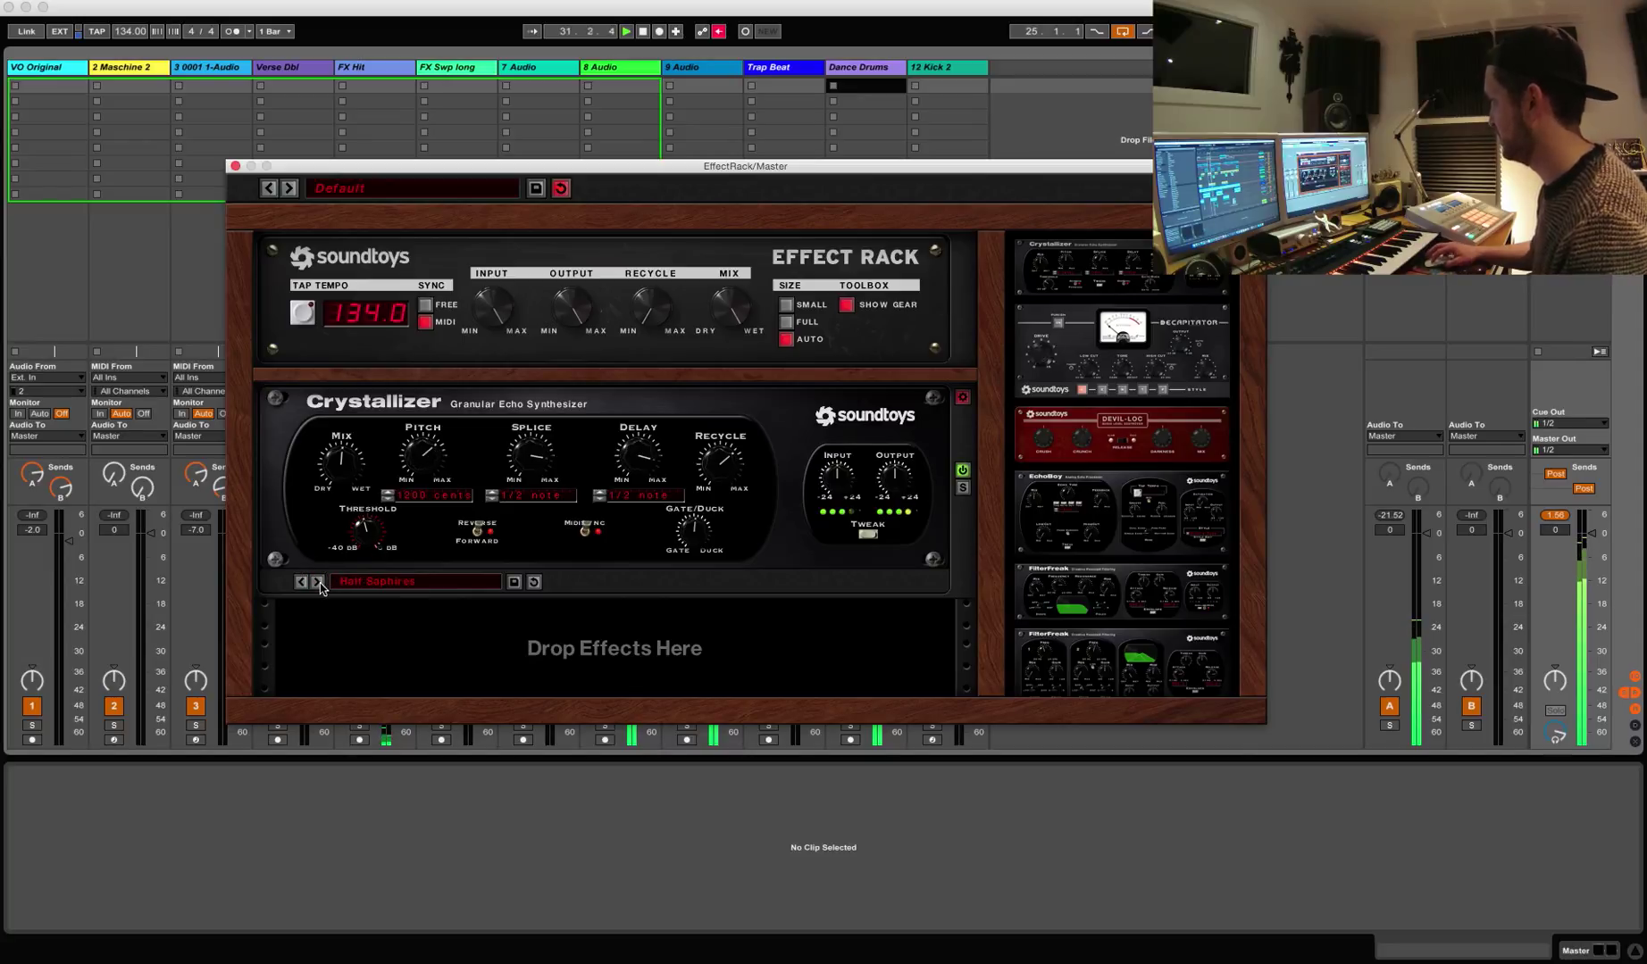
click(318, 582)
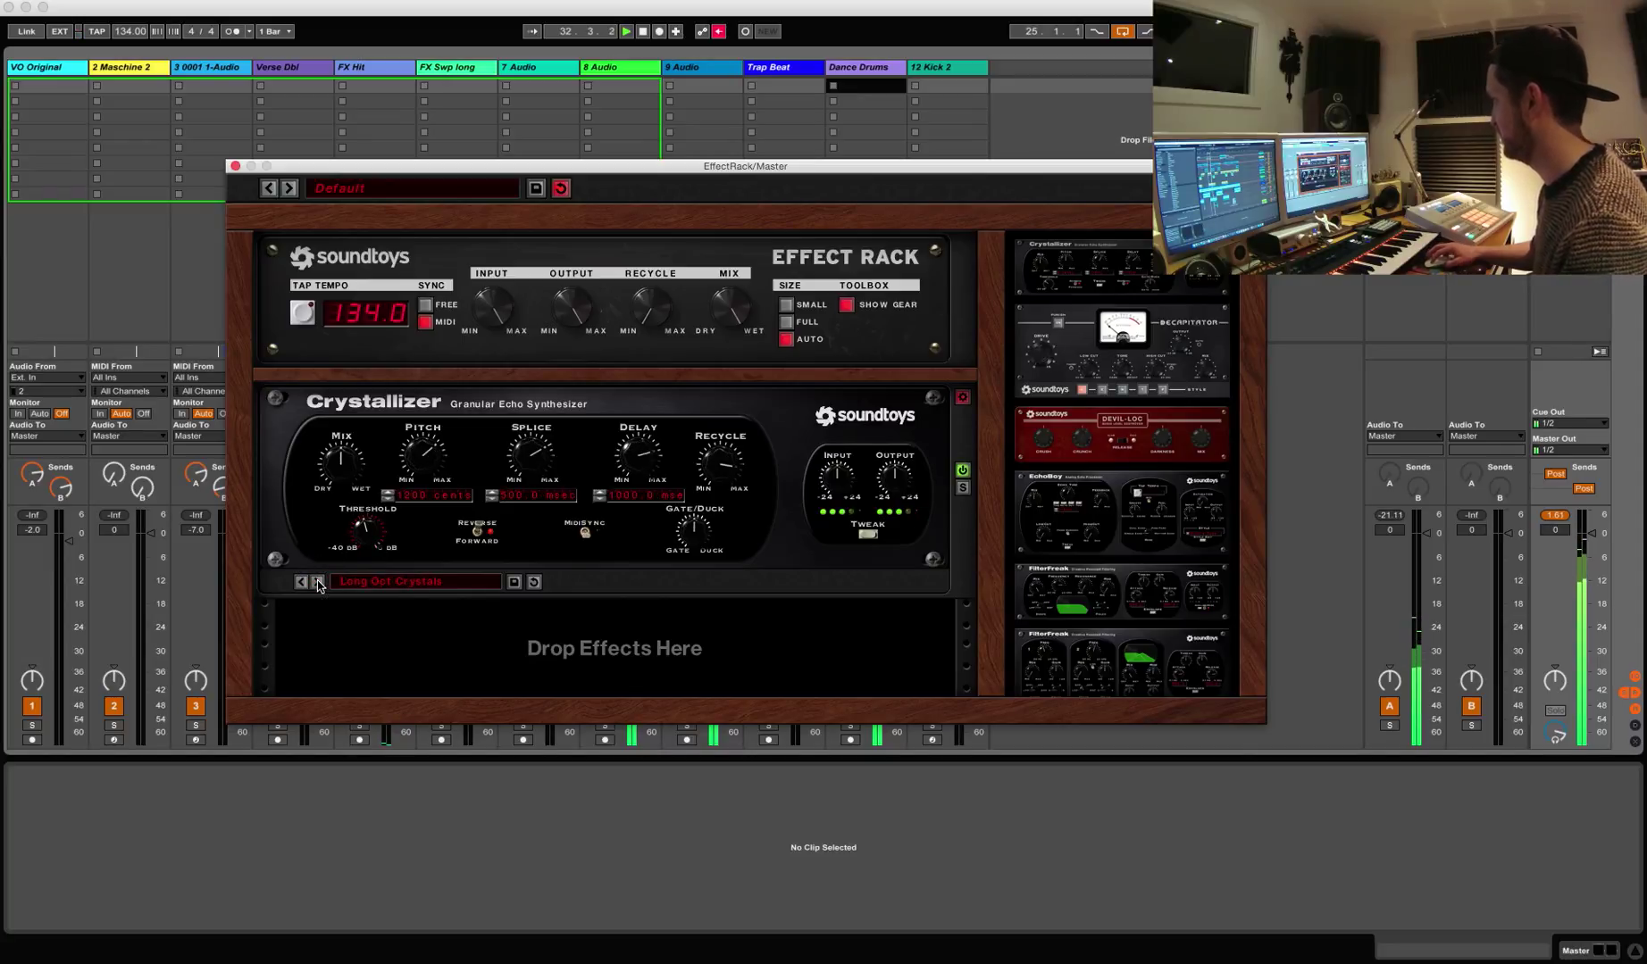
click(318, 583)
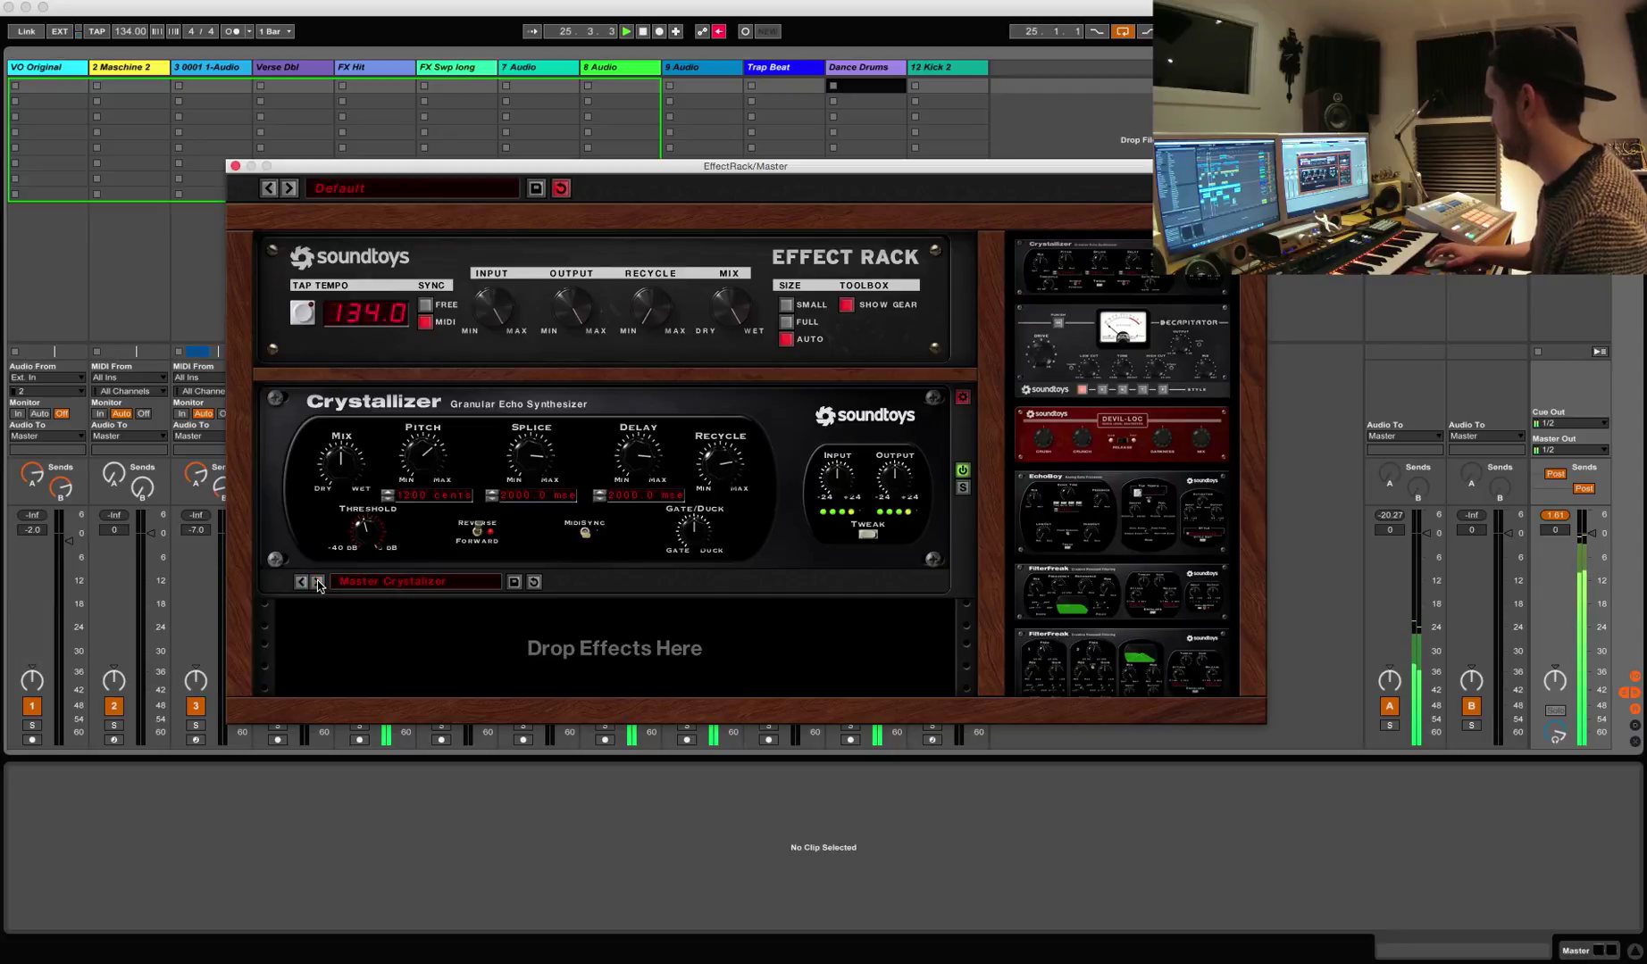
click(318, 583)
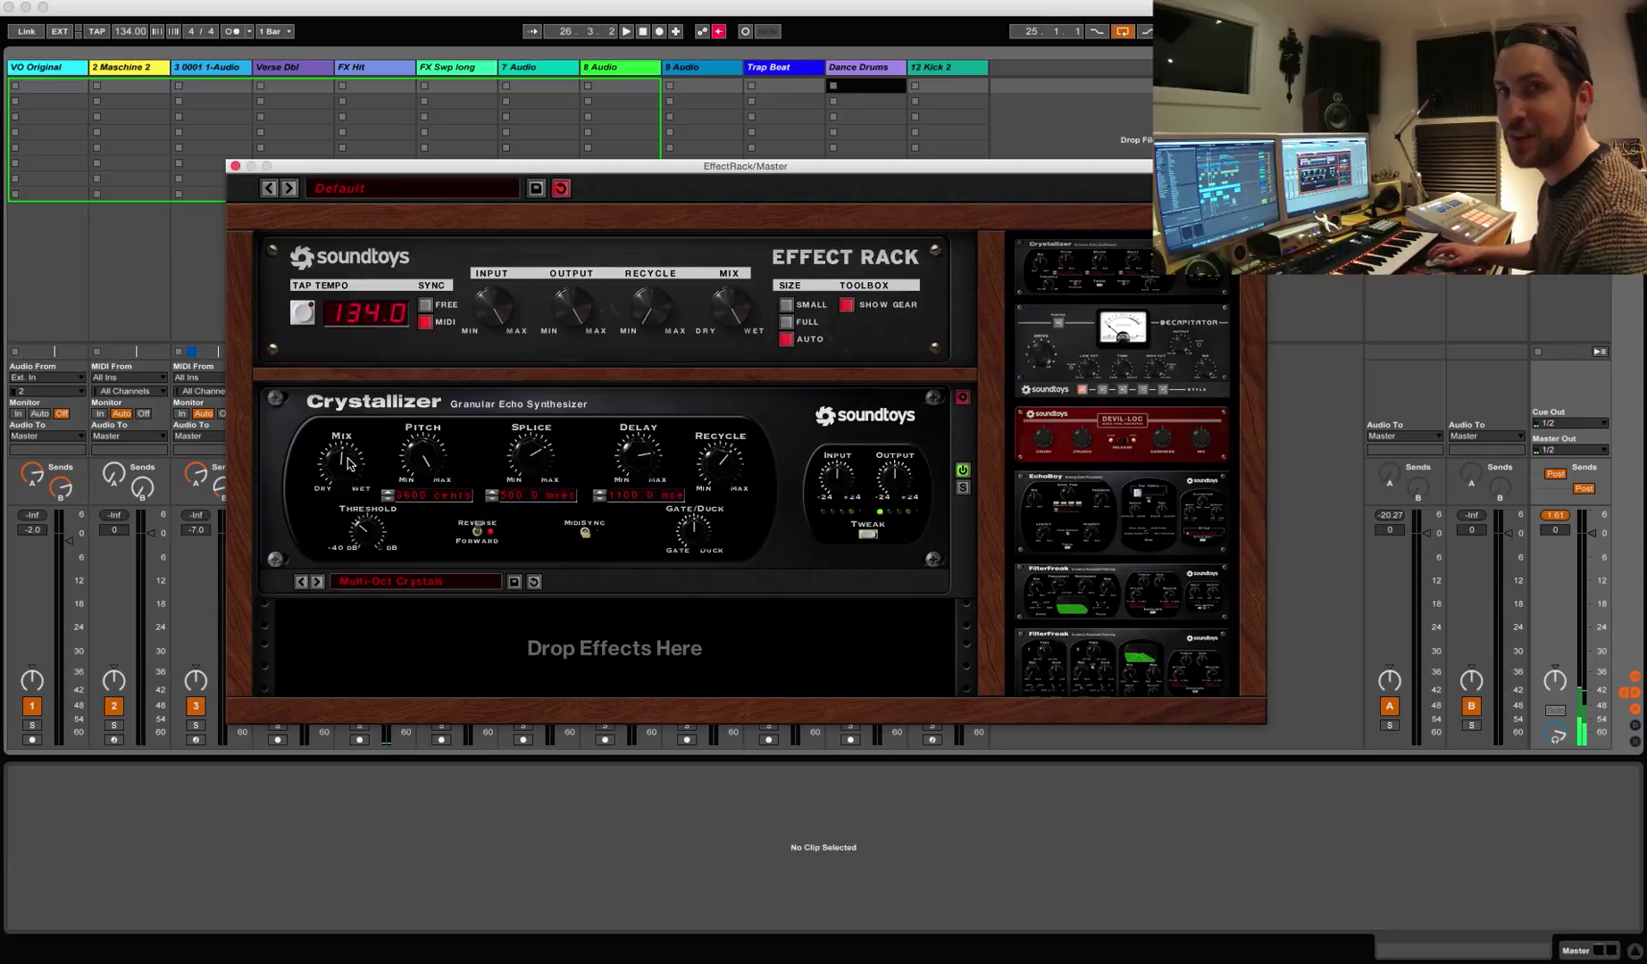
Step: Vary the Crystallizer's mix level, and audition the Oct Crystal Shards preset until playback is stopped
drag(348, 463, 342, 738)
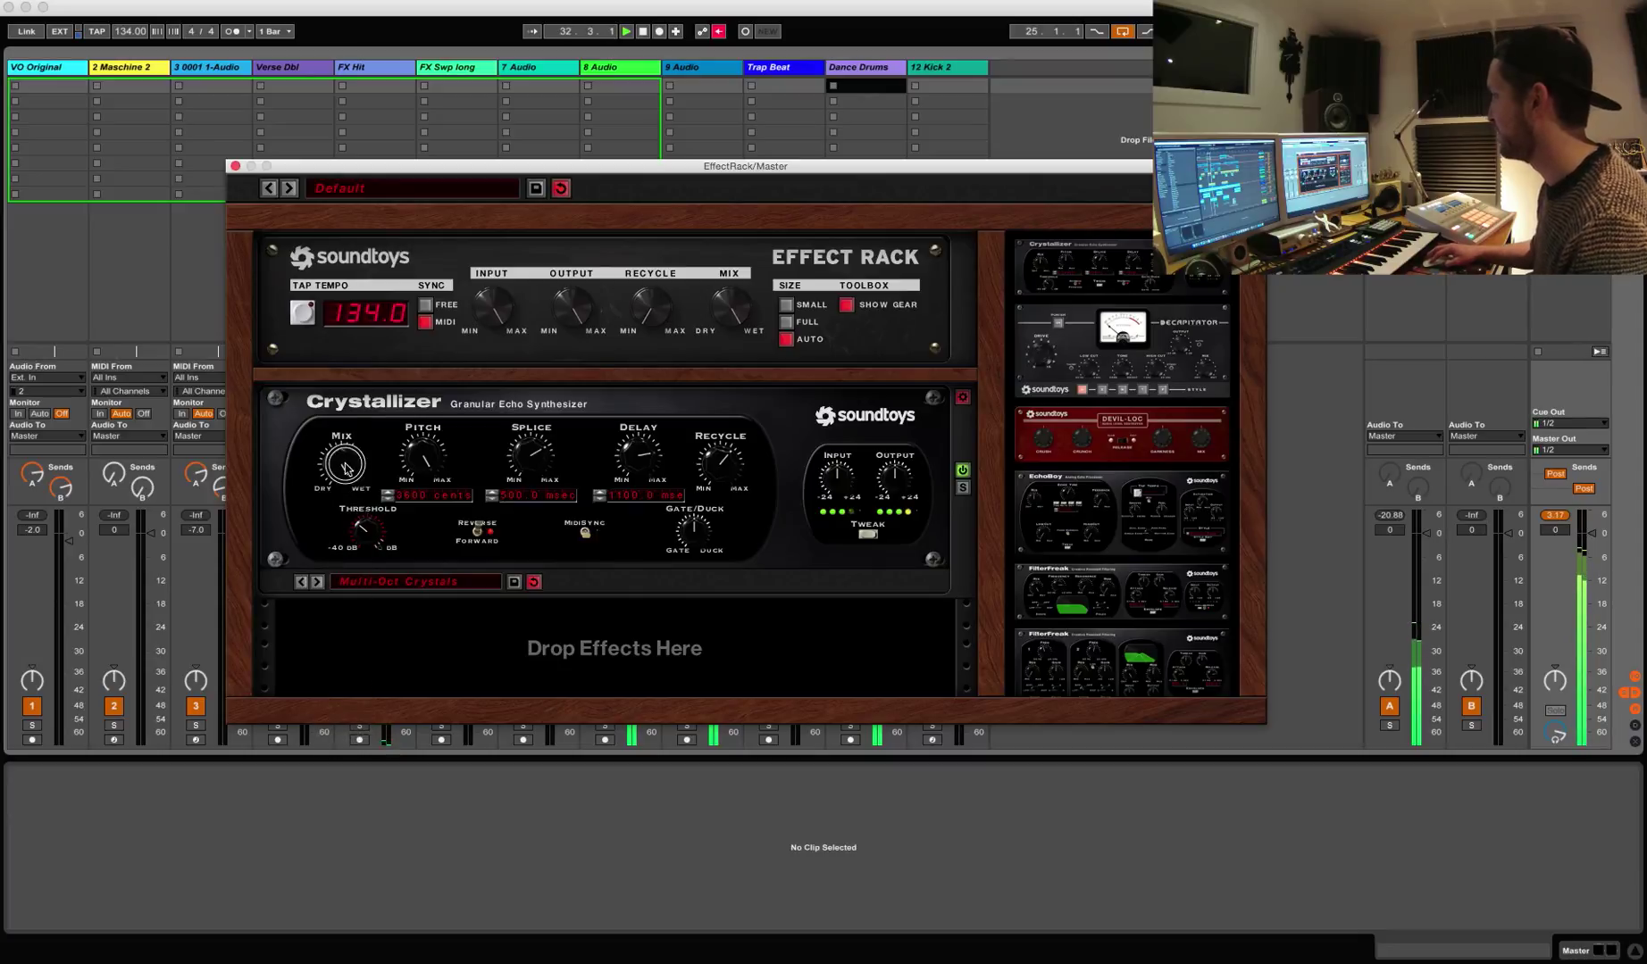
drag(346, 447, 340, 624)
click(317, 583)
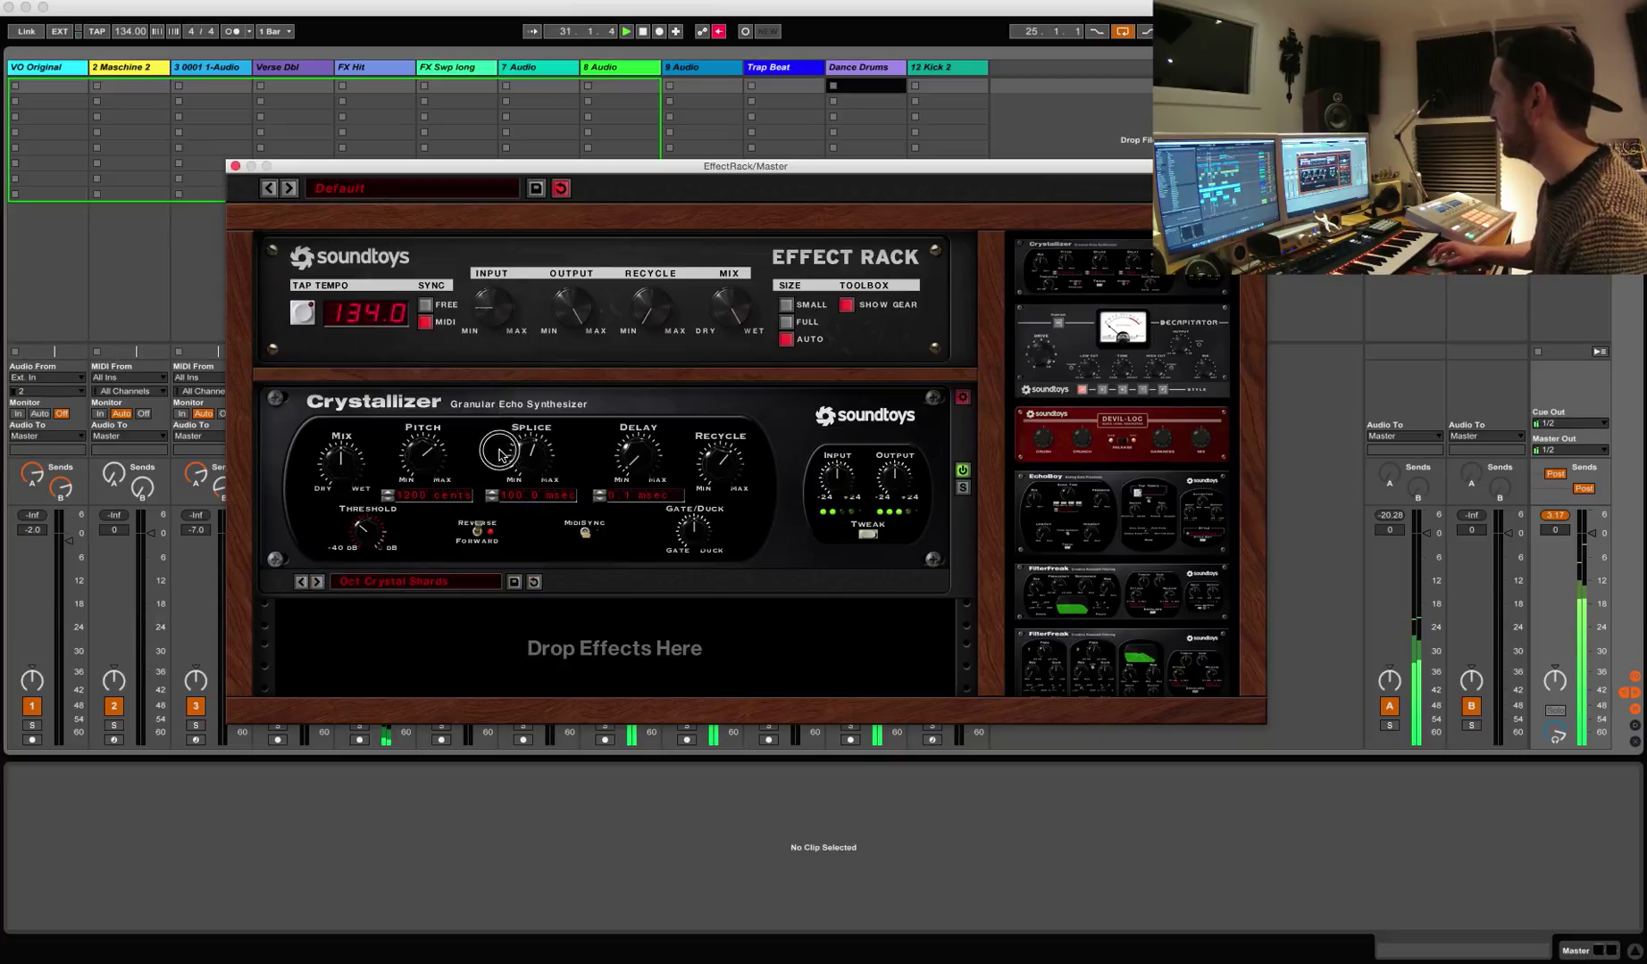
click(498, 186)
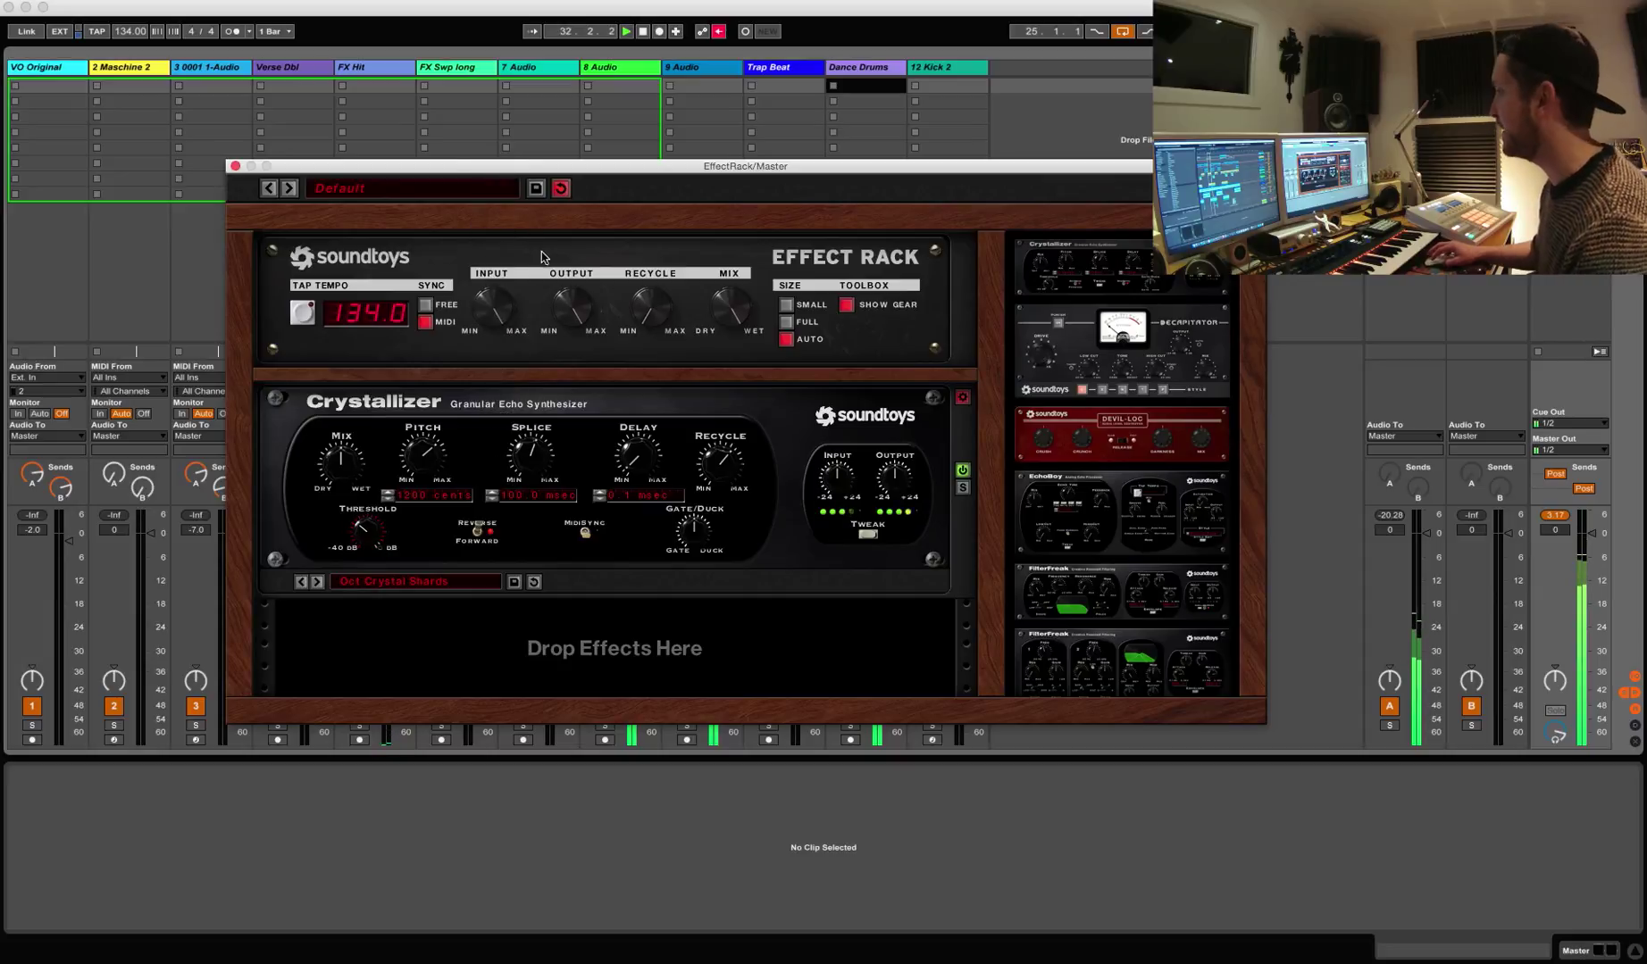
click(588, 173)
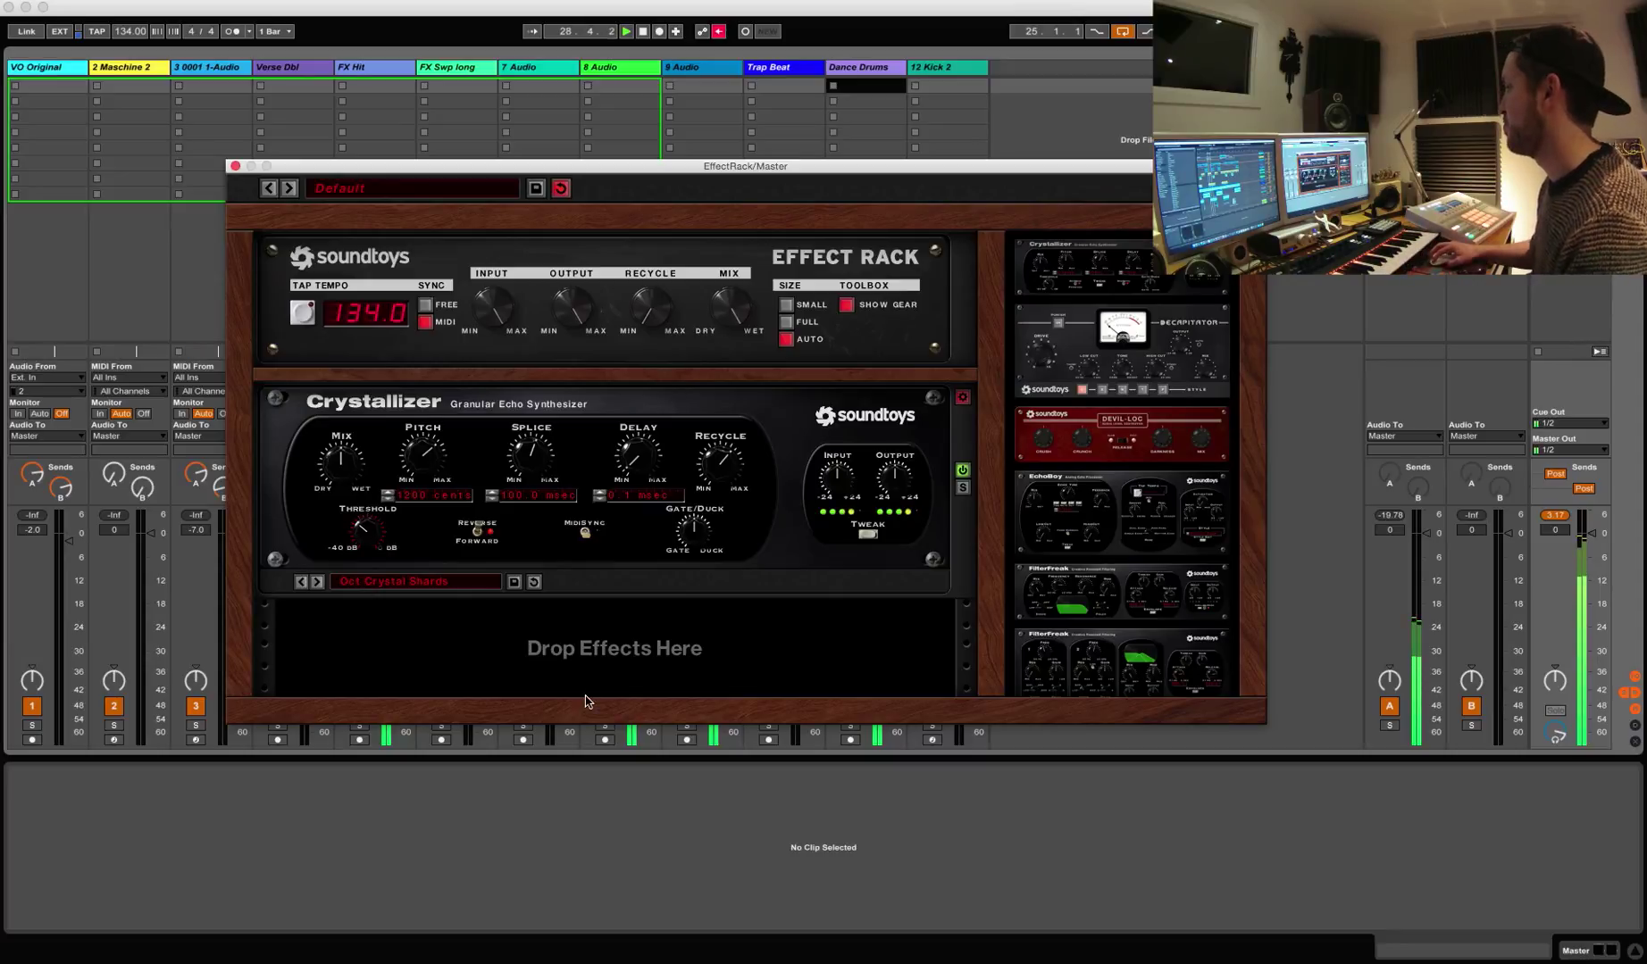
key(space)
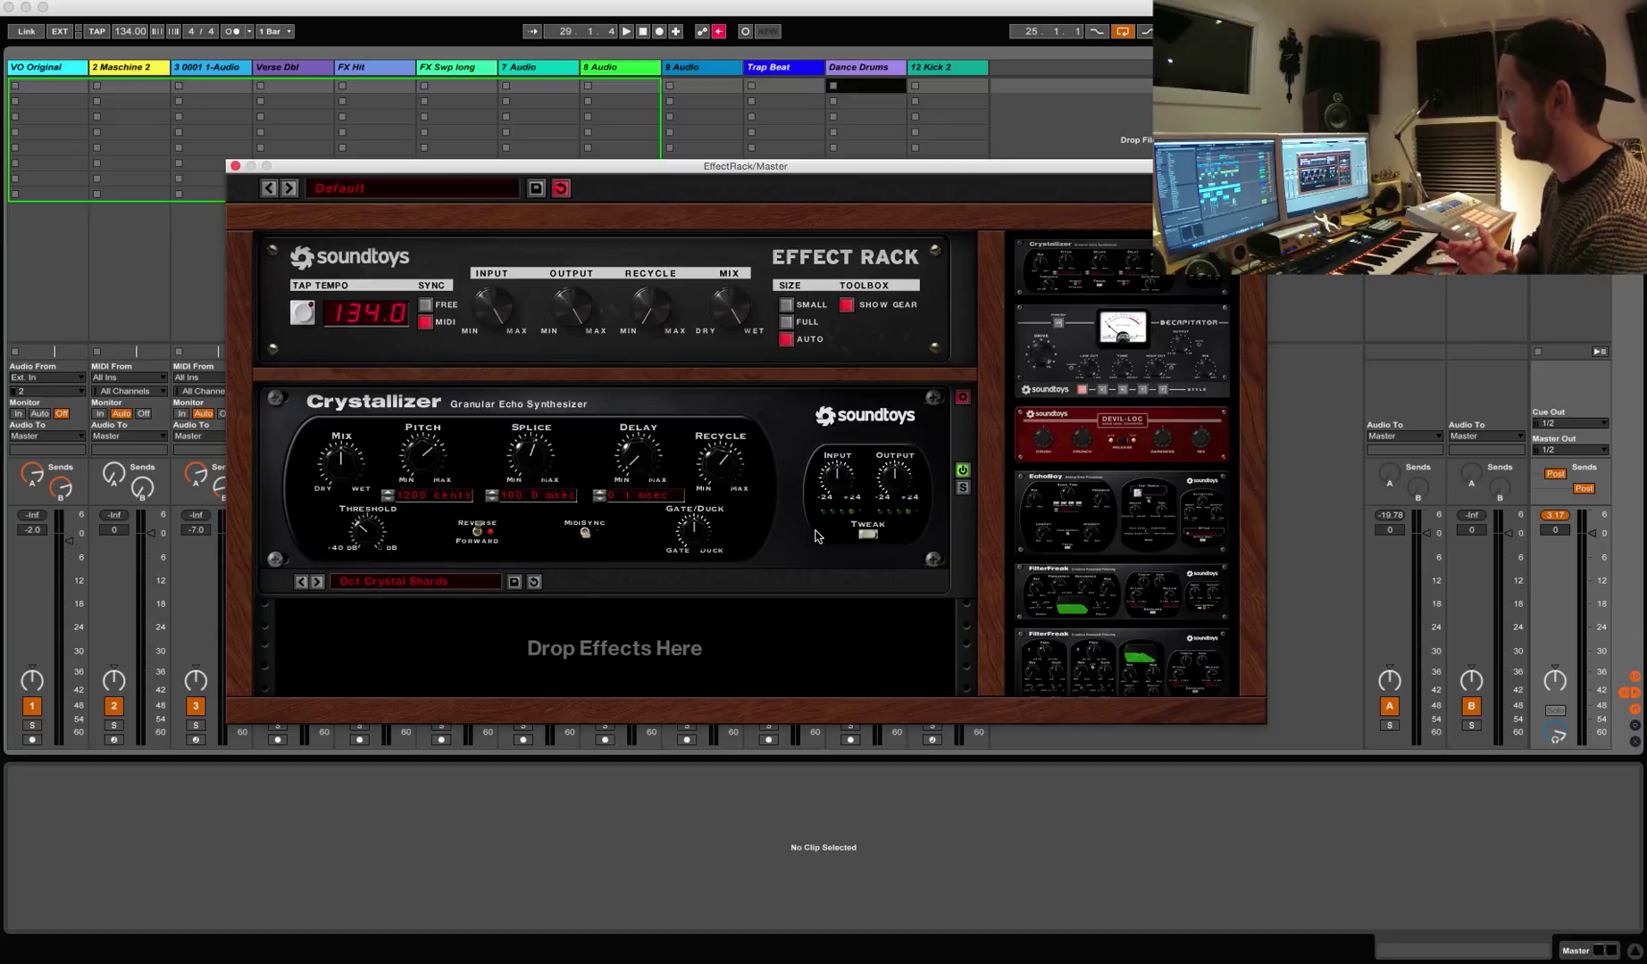
Step: Replace the Crystallizer with the Decapitator and try its Punish mode on and off during playback
drag(1057, 328, 743, 608)
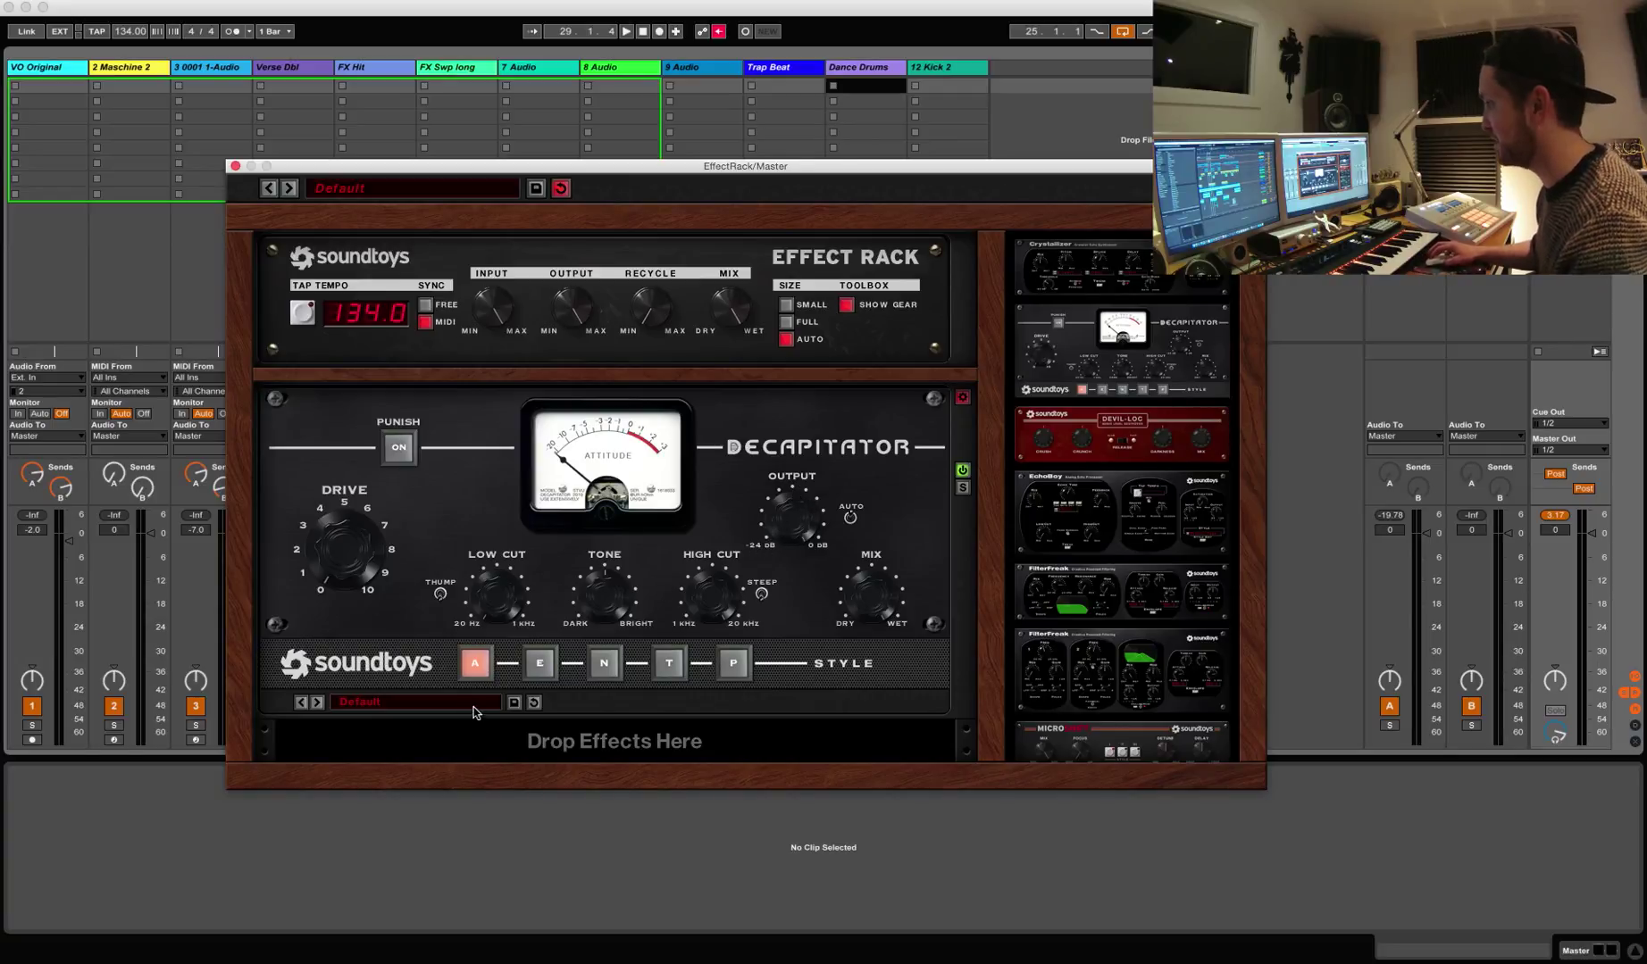
key(space)
click(414, 453)
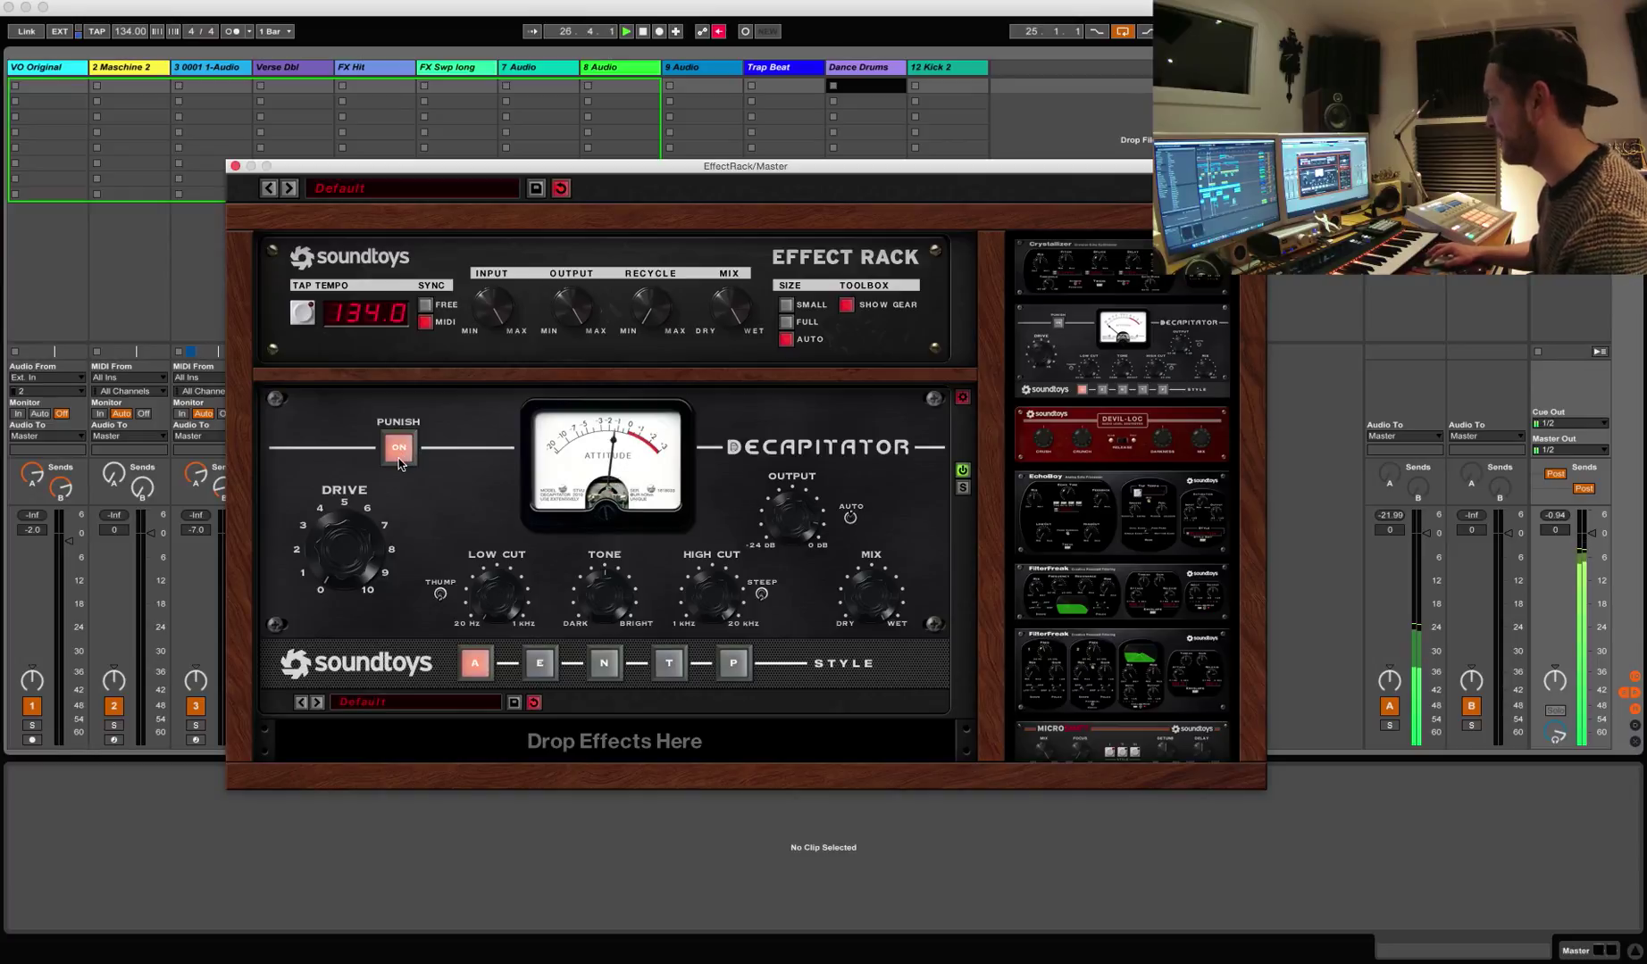
click(398, 454)
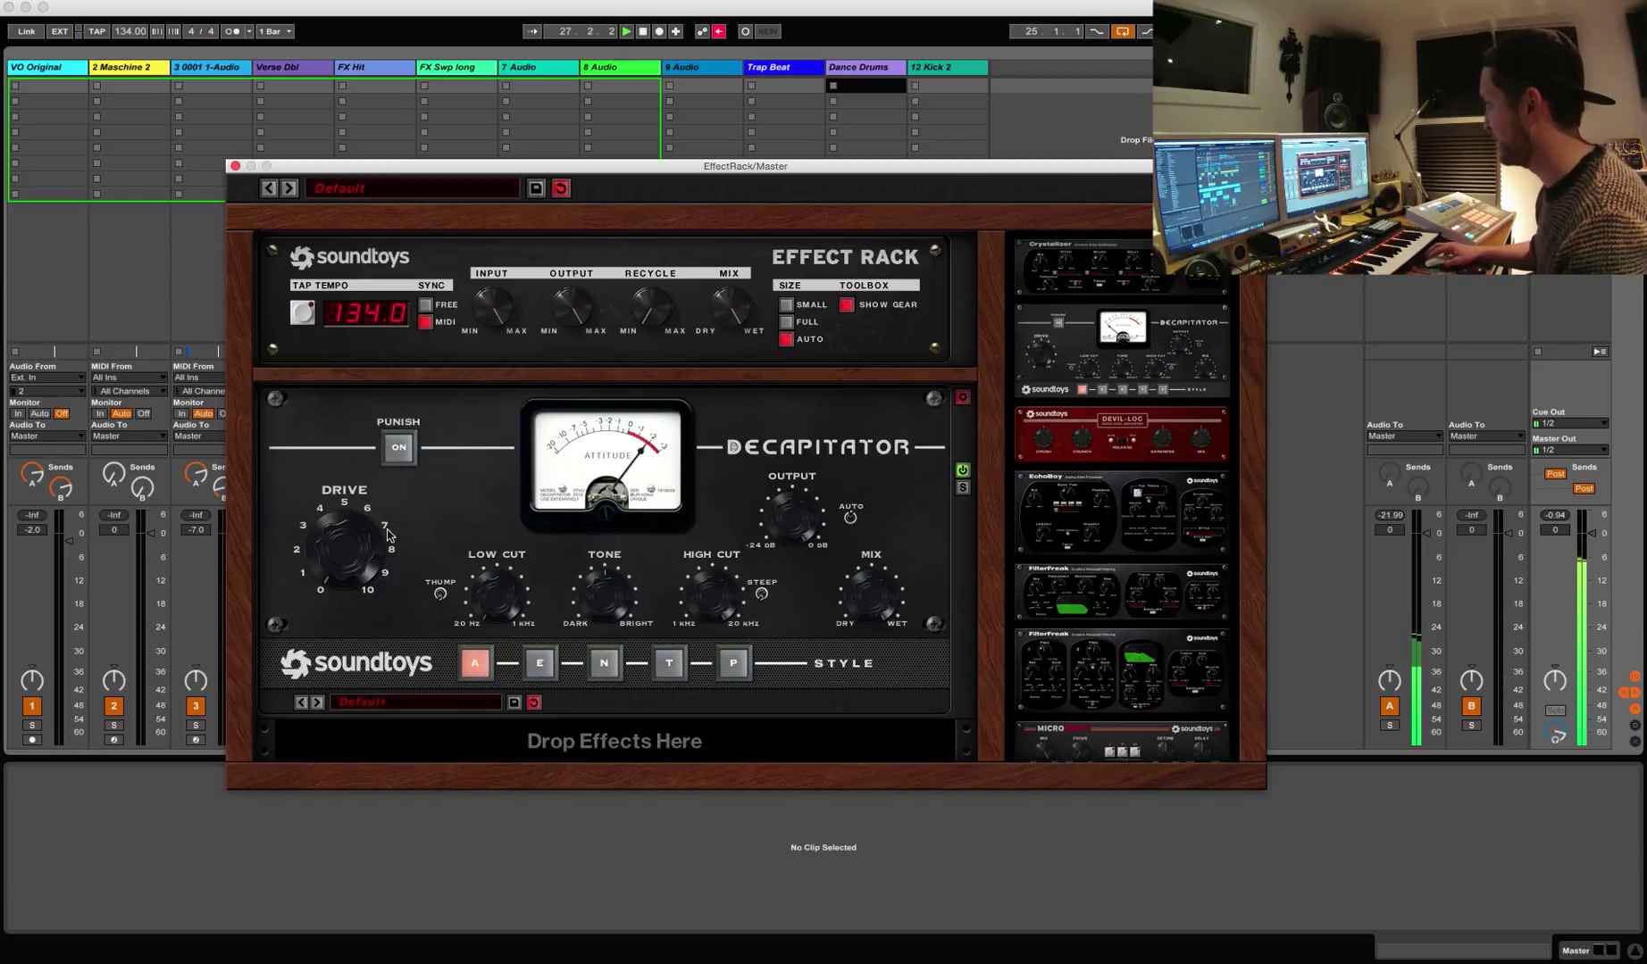
Step: Audition successive Decapitator presets from DarkFat onward, ending on 70s Record
click(317, 703)
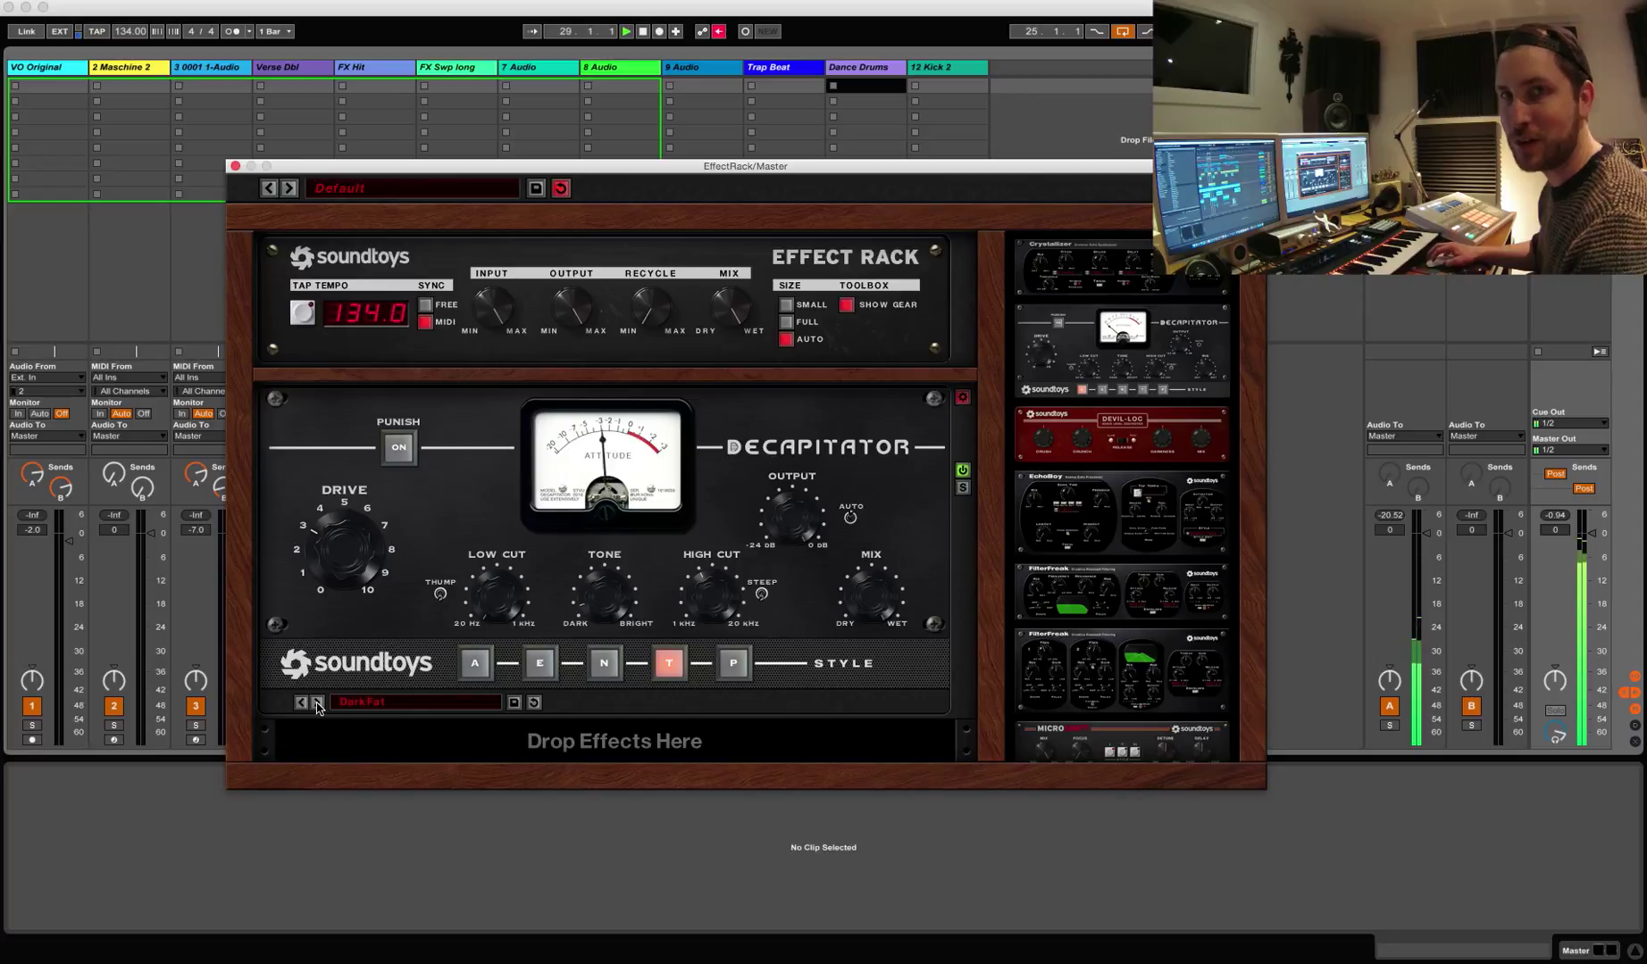
click(317, 703)
click(317, 703)
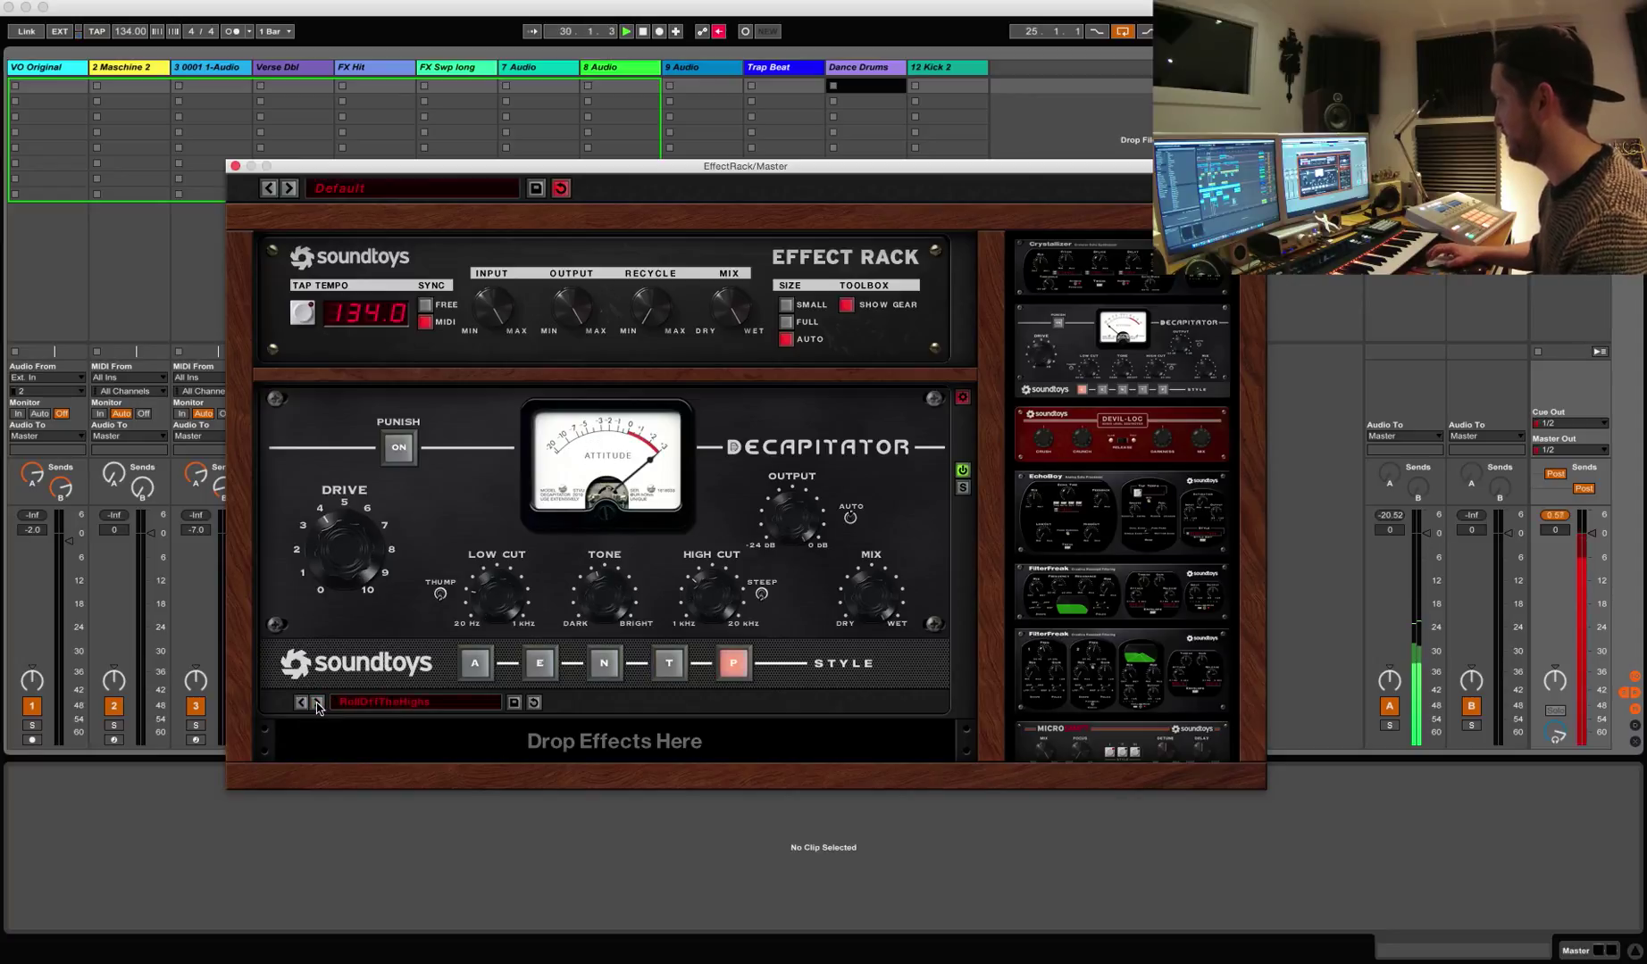
click(317, 703)
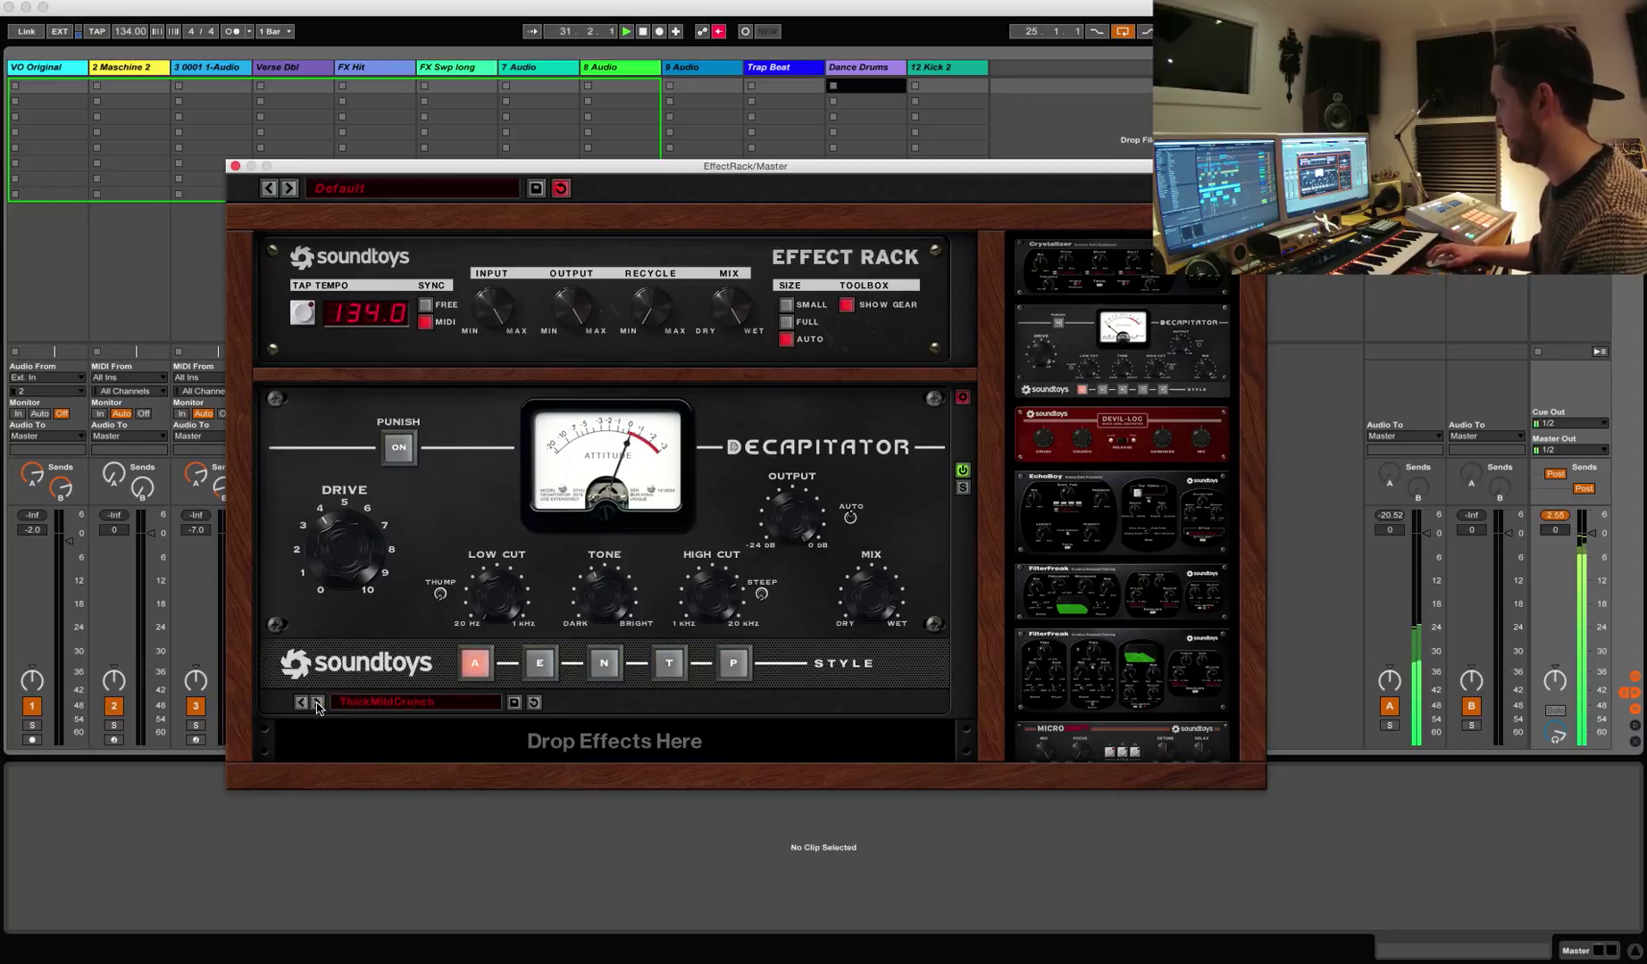
click(317, 702)
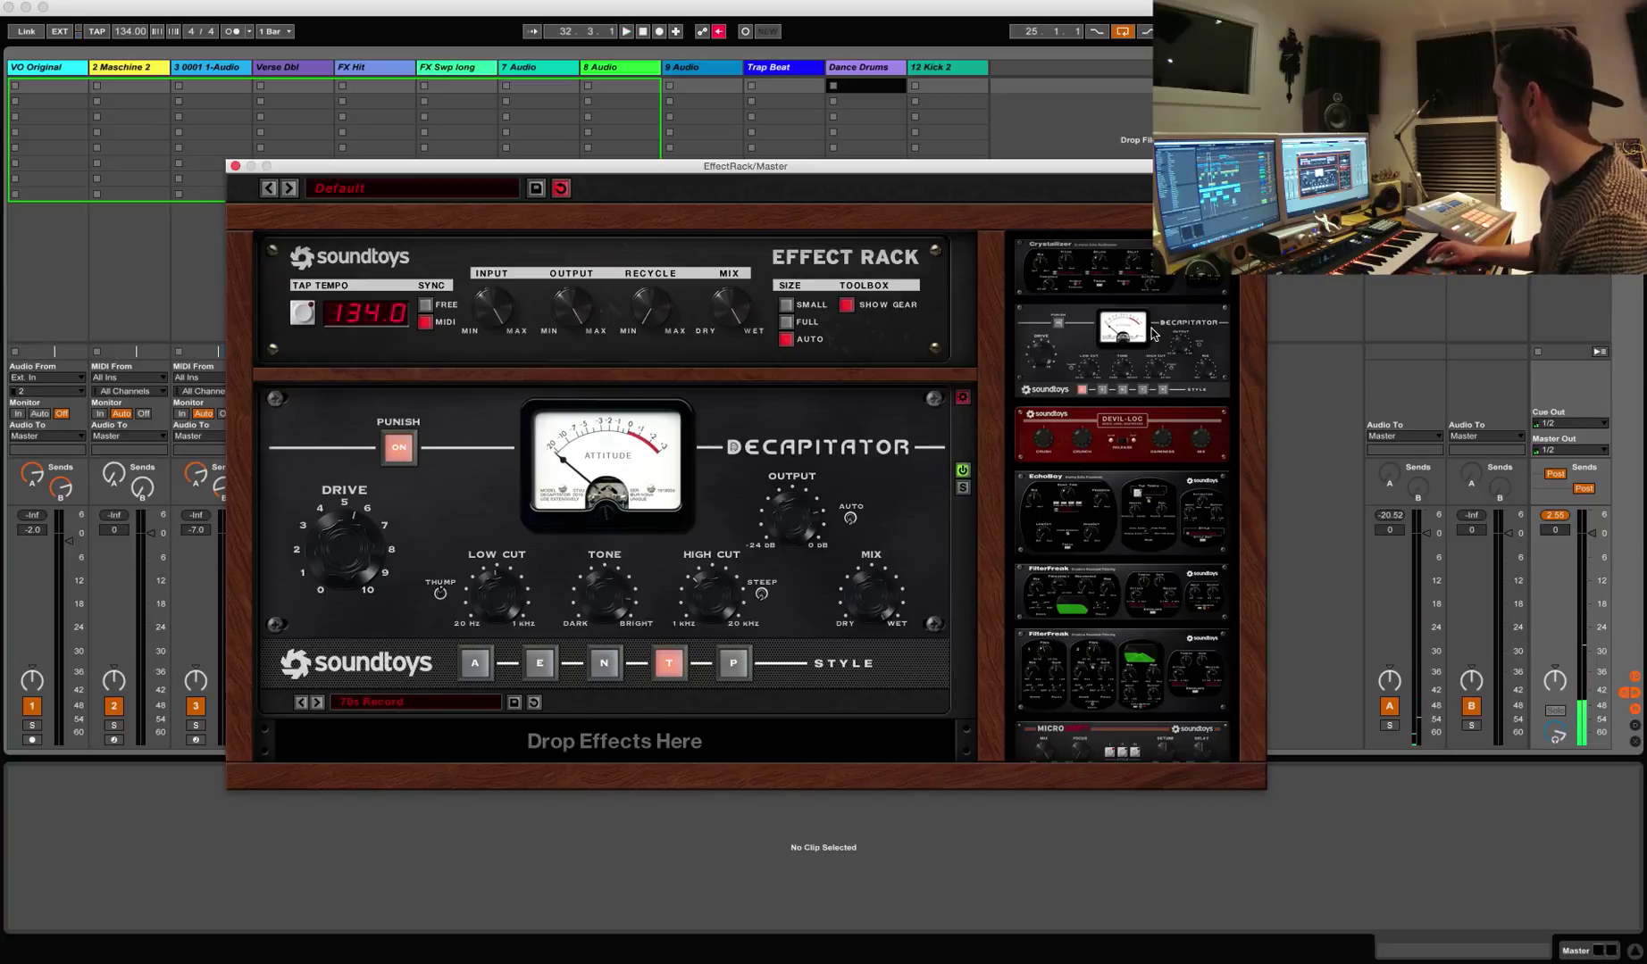
Step: Replace the Decapitator with the Devil-Loc and audition its presets during playback, settling on EvilFullOn
drag(1127, 430, 396, 574)
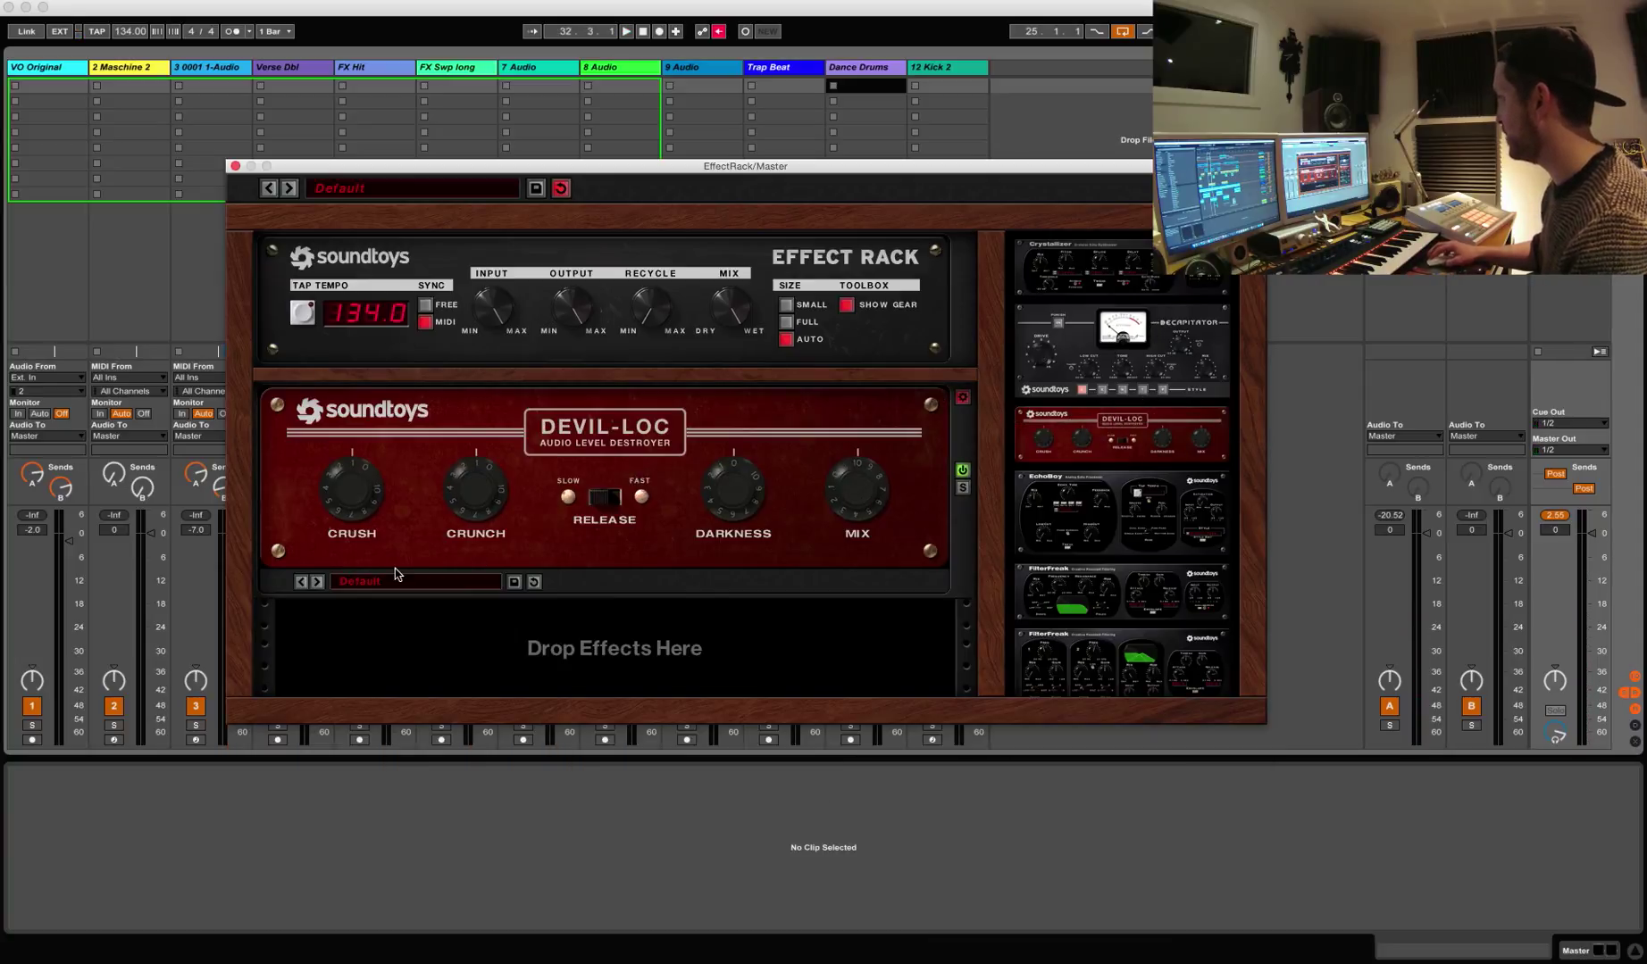
key(space)
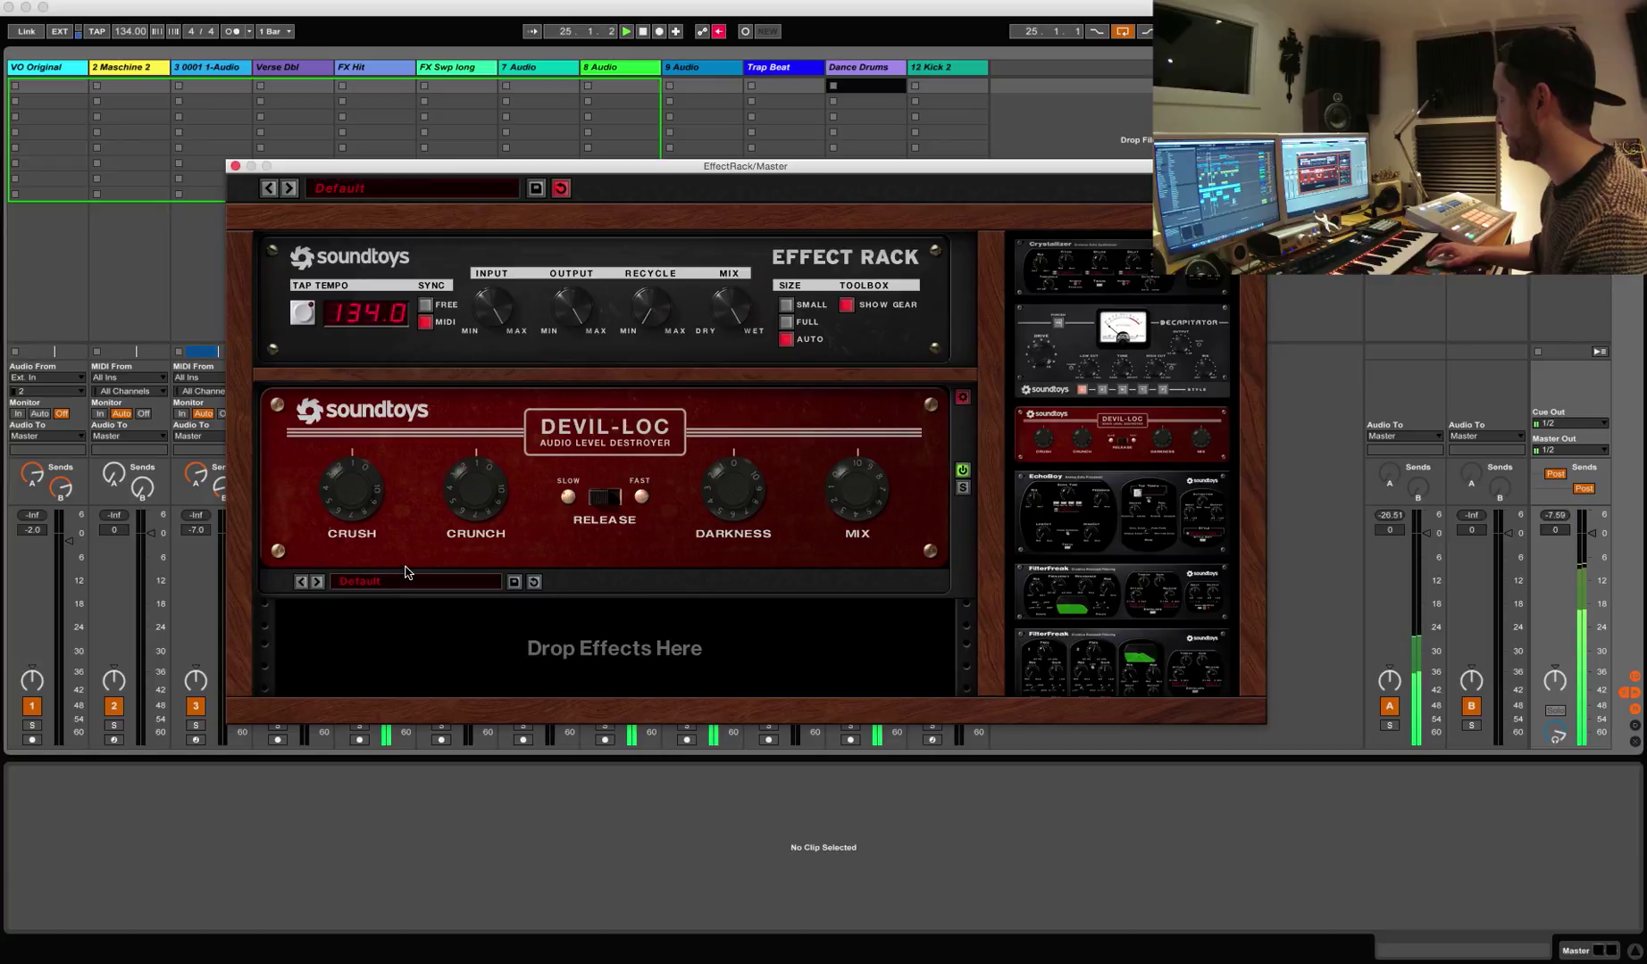
click(321, 585)
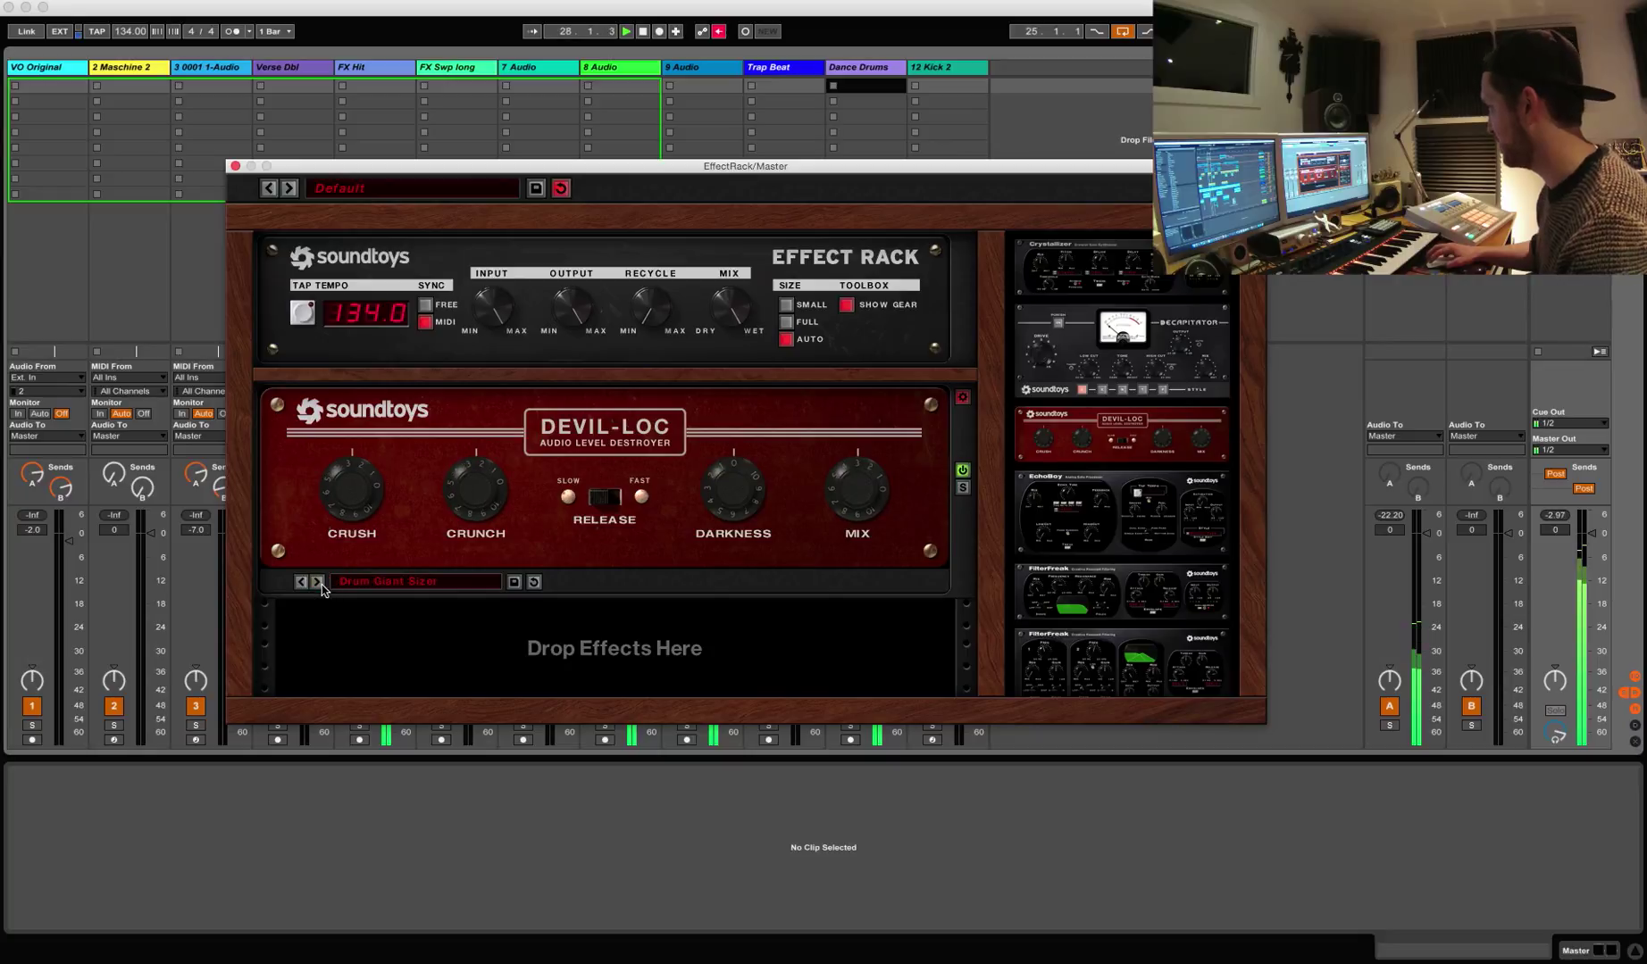
click(319, 583)
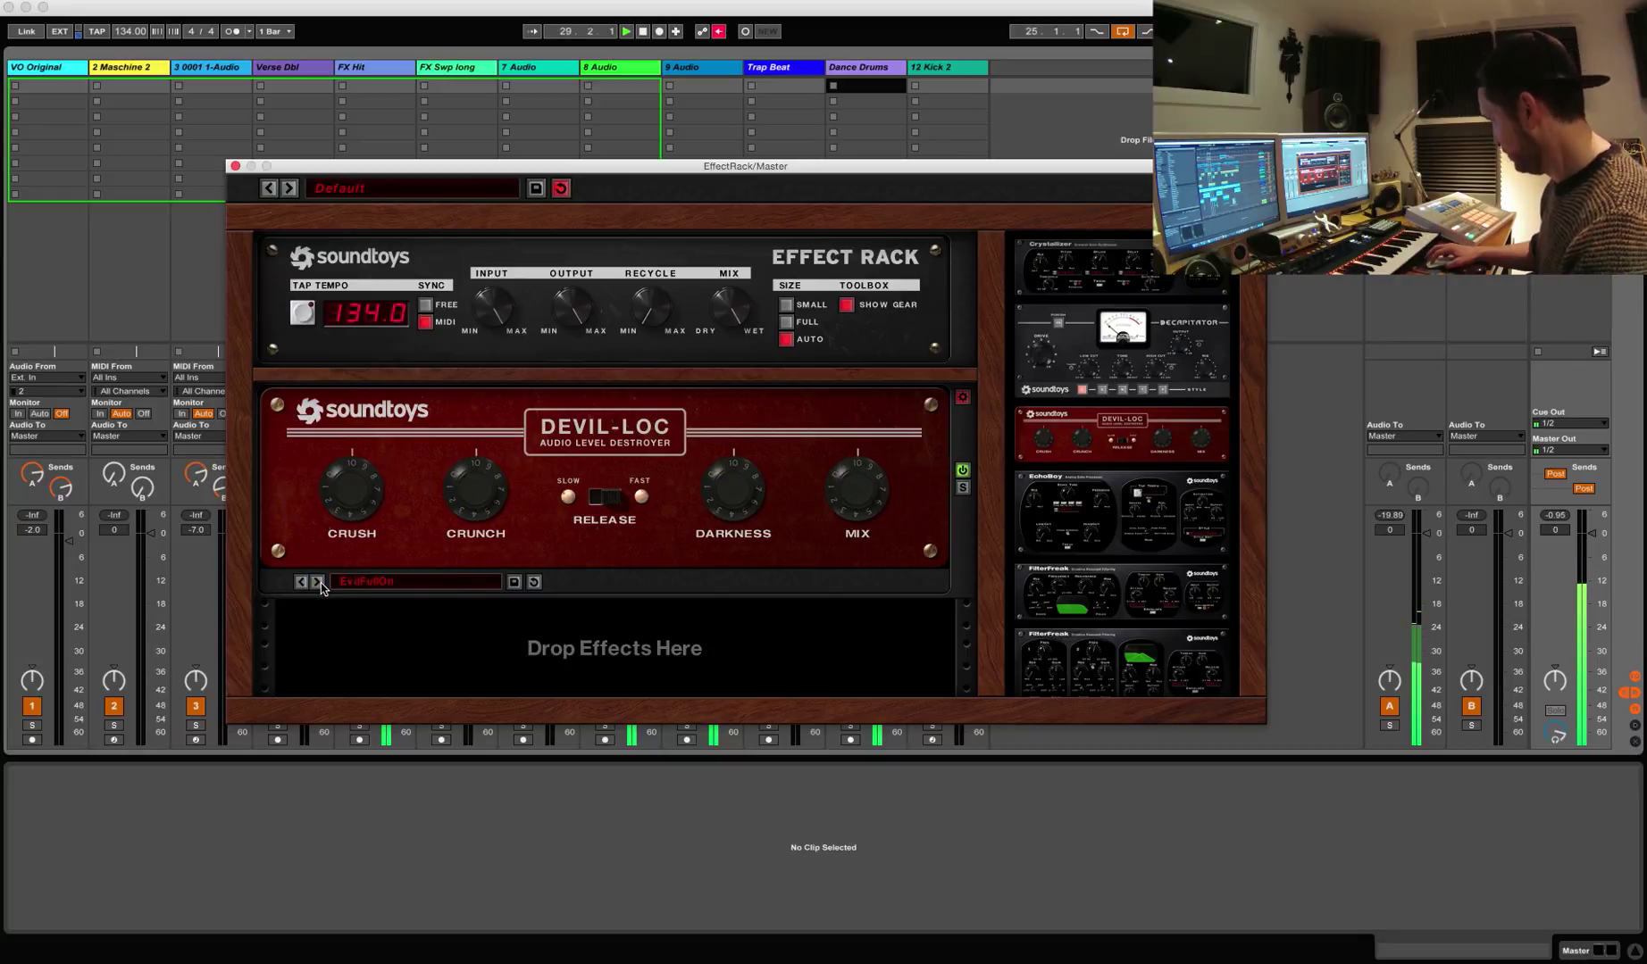
click(318, 583)
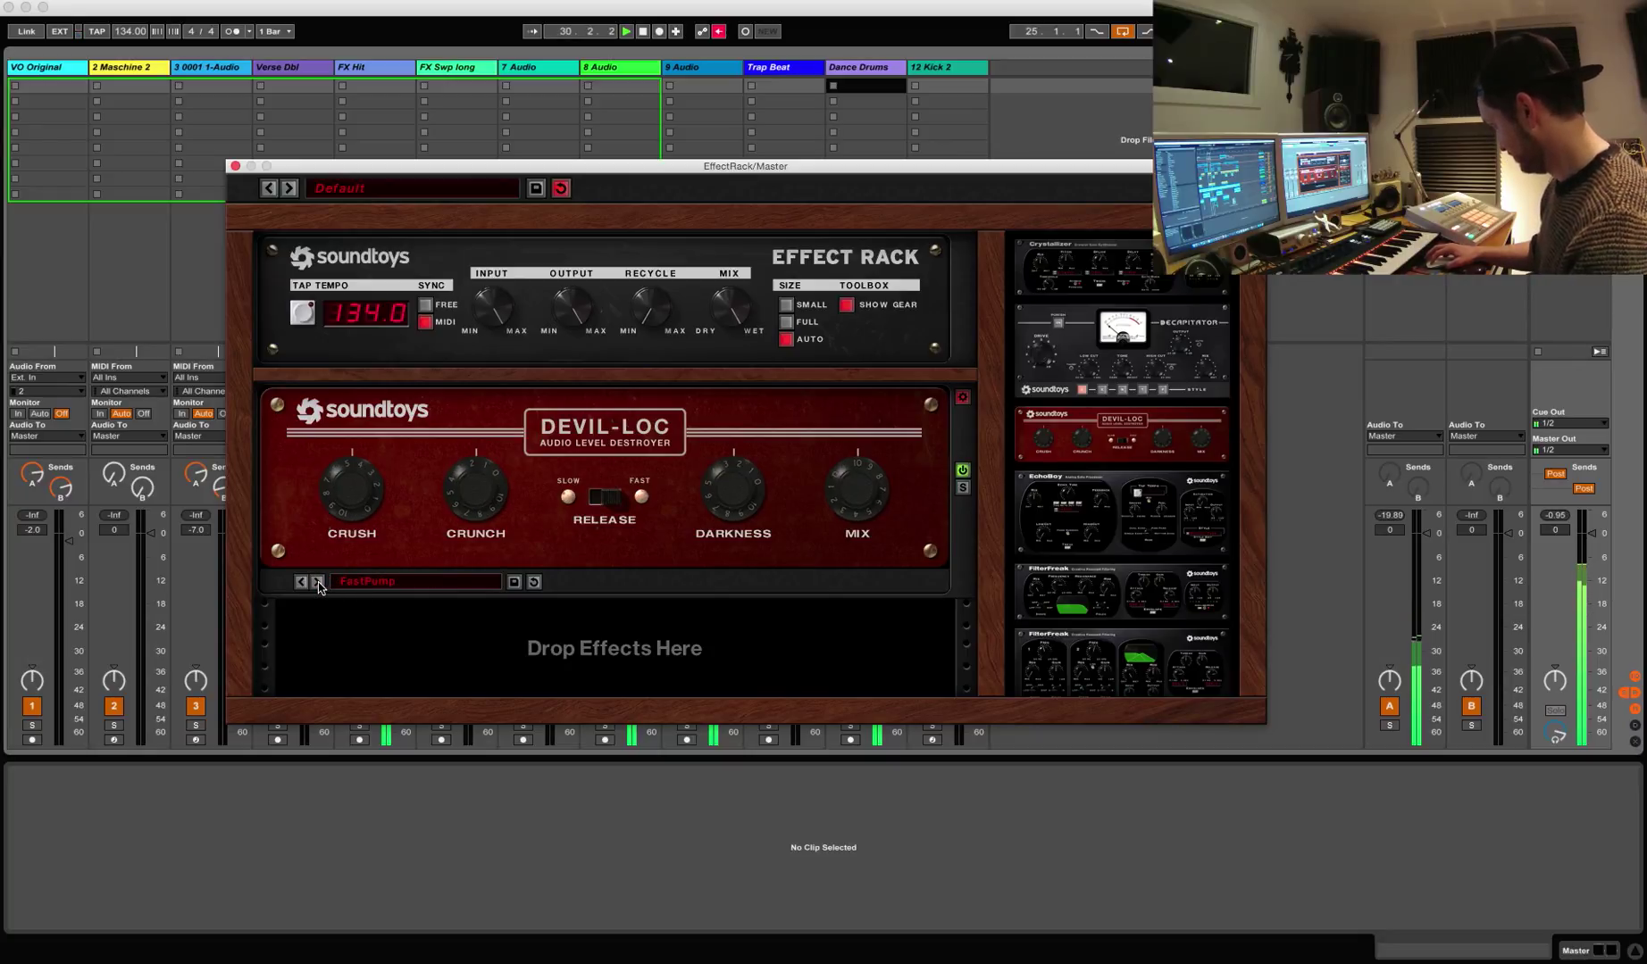
click(301, 581)
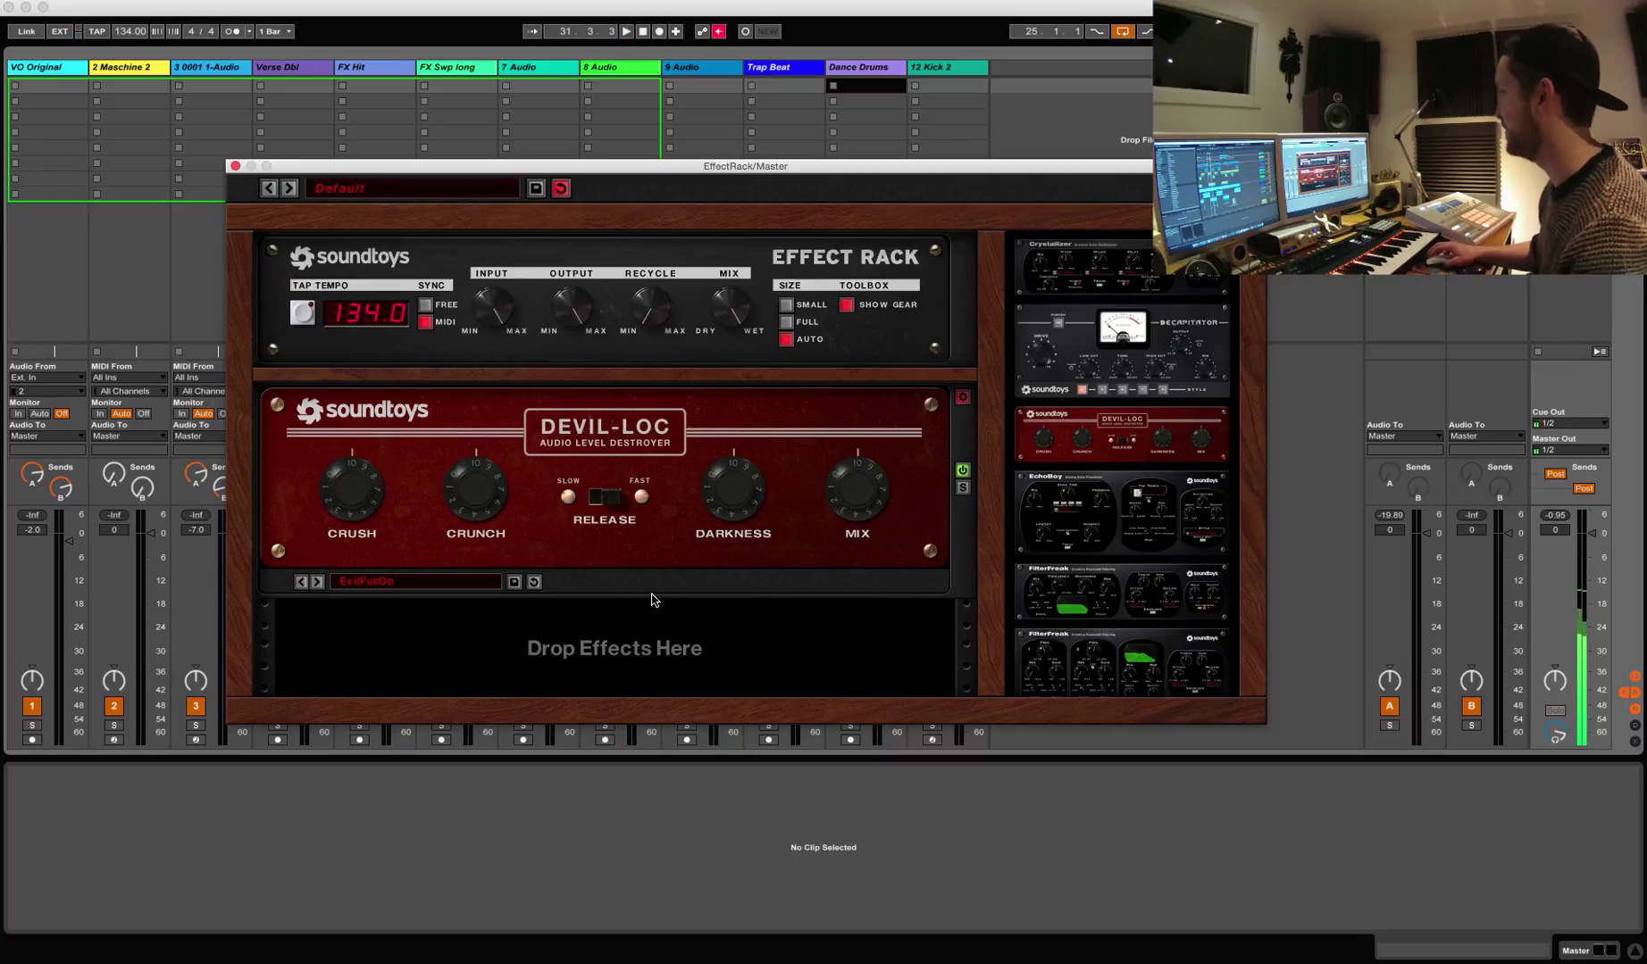
Step: Restart playback and adjust the Devil-Loc's mix amount on the EvilFullOn preset
key(space)
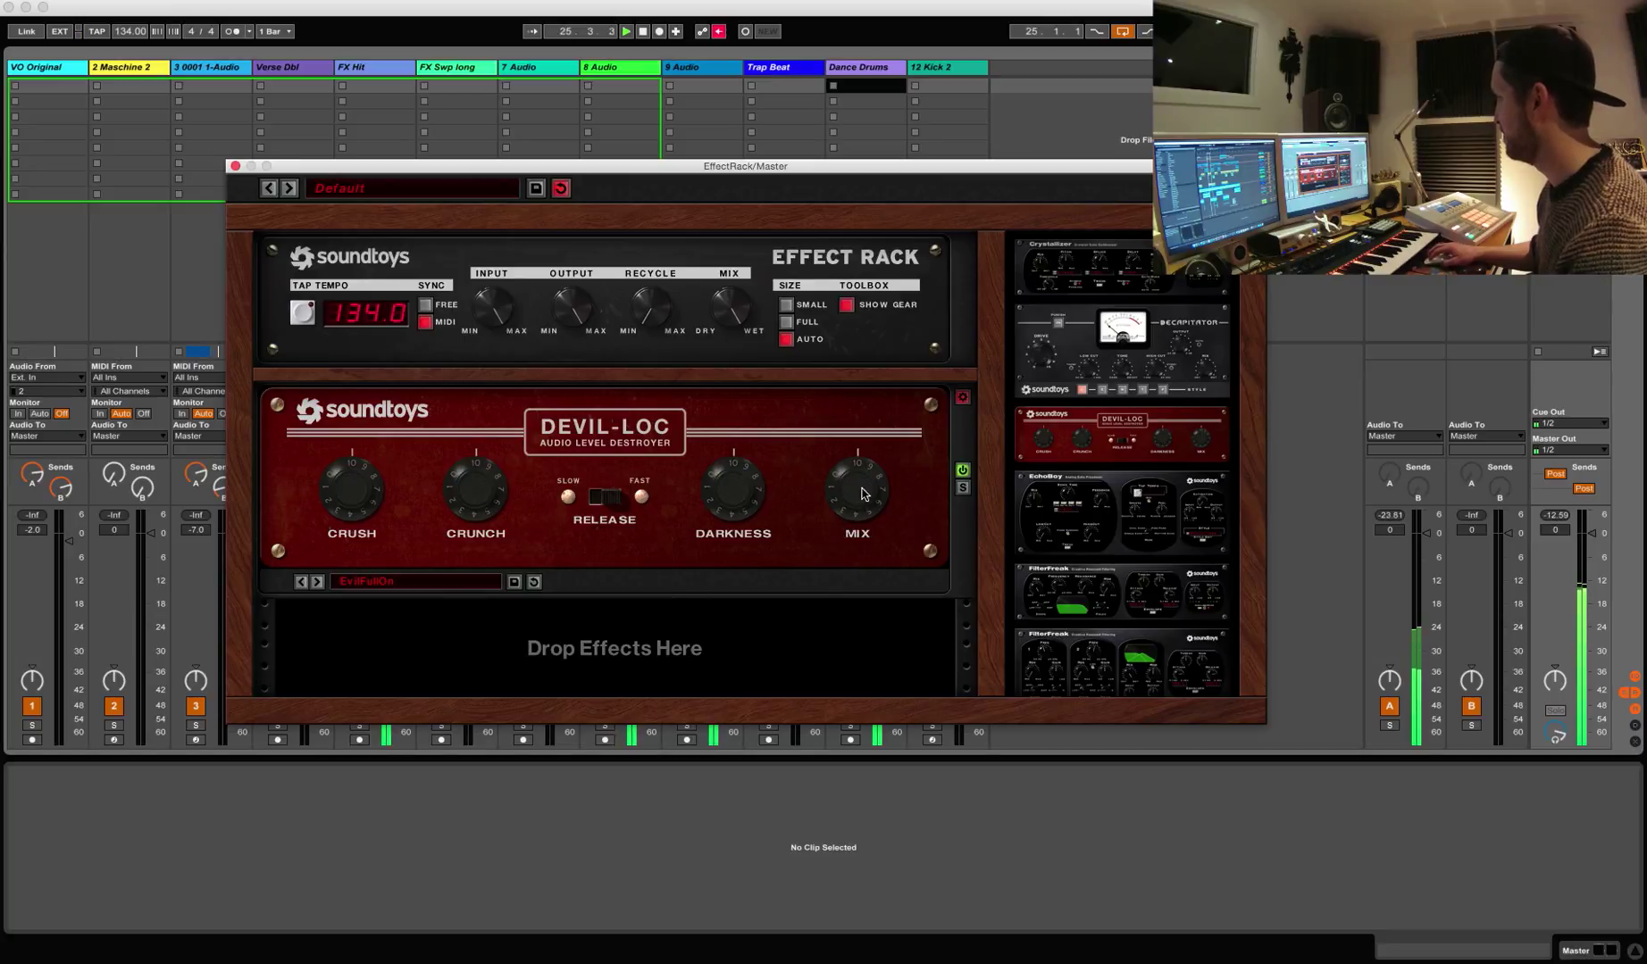
mouse_move(860, 493)
mouse_down()
mouse_move(853, 572)
mouse_move(811, 560)
mouse_move(843, 520)
mouse_move(849, 467)
mouse_move(847, 486)
mouse_up()
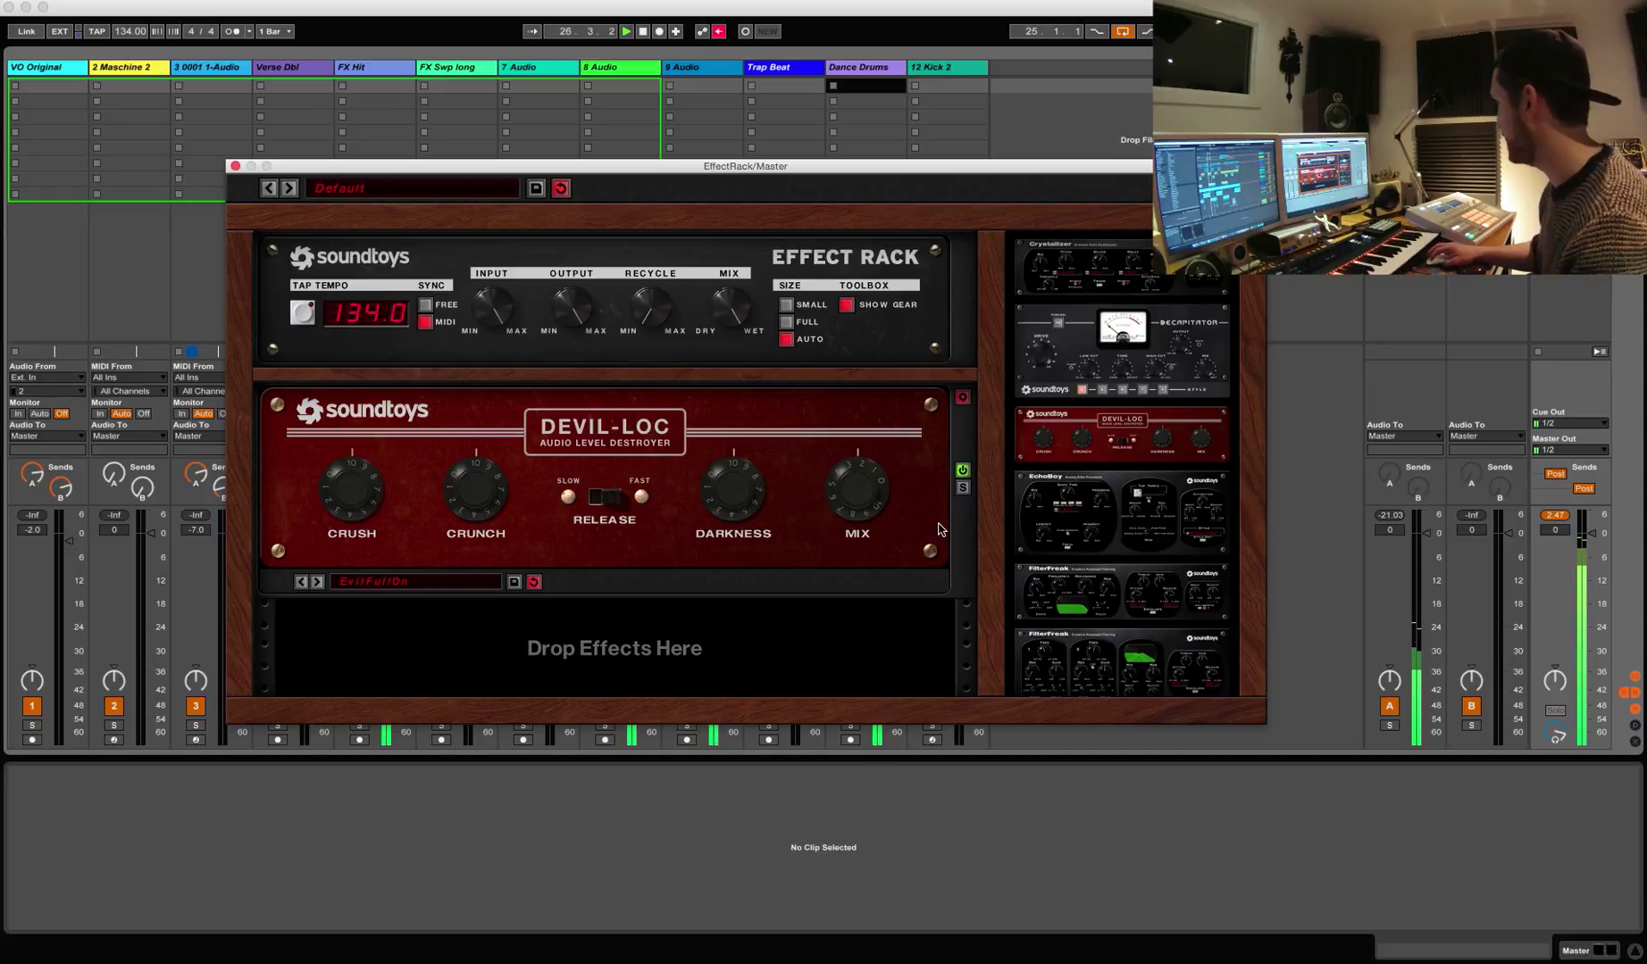
Step: Replace the Devil-Loc with the EchoBoy and load its 15 ips Tape Echo preset
drag(1131, 509, 731, 480)
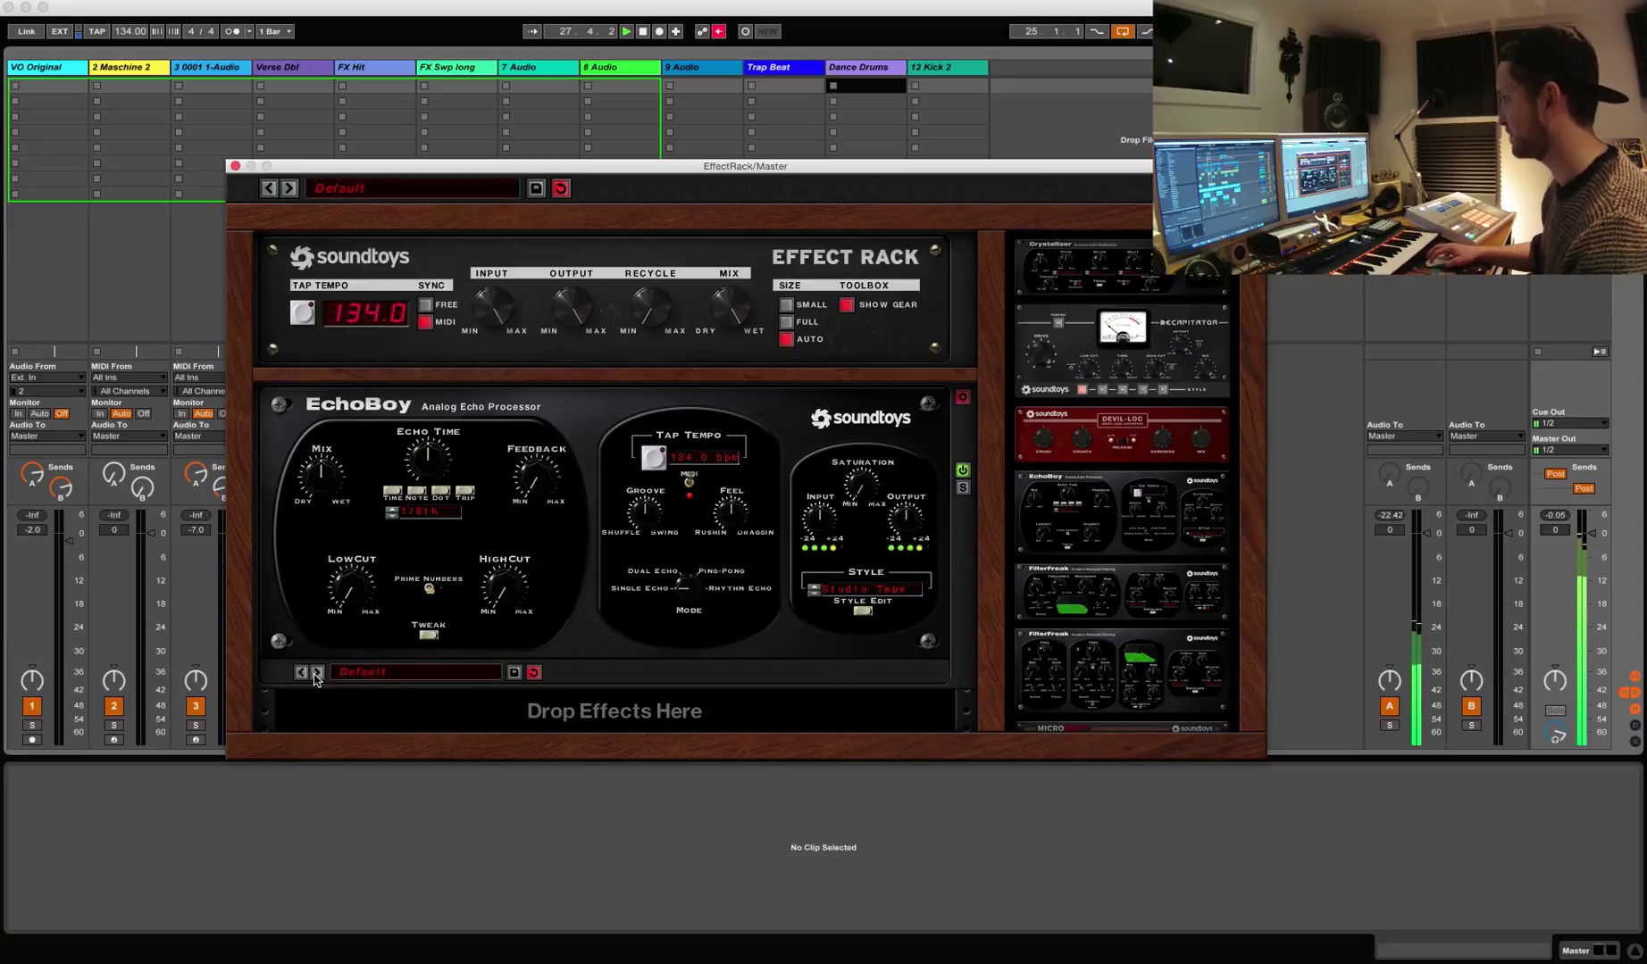
click(316, 672)
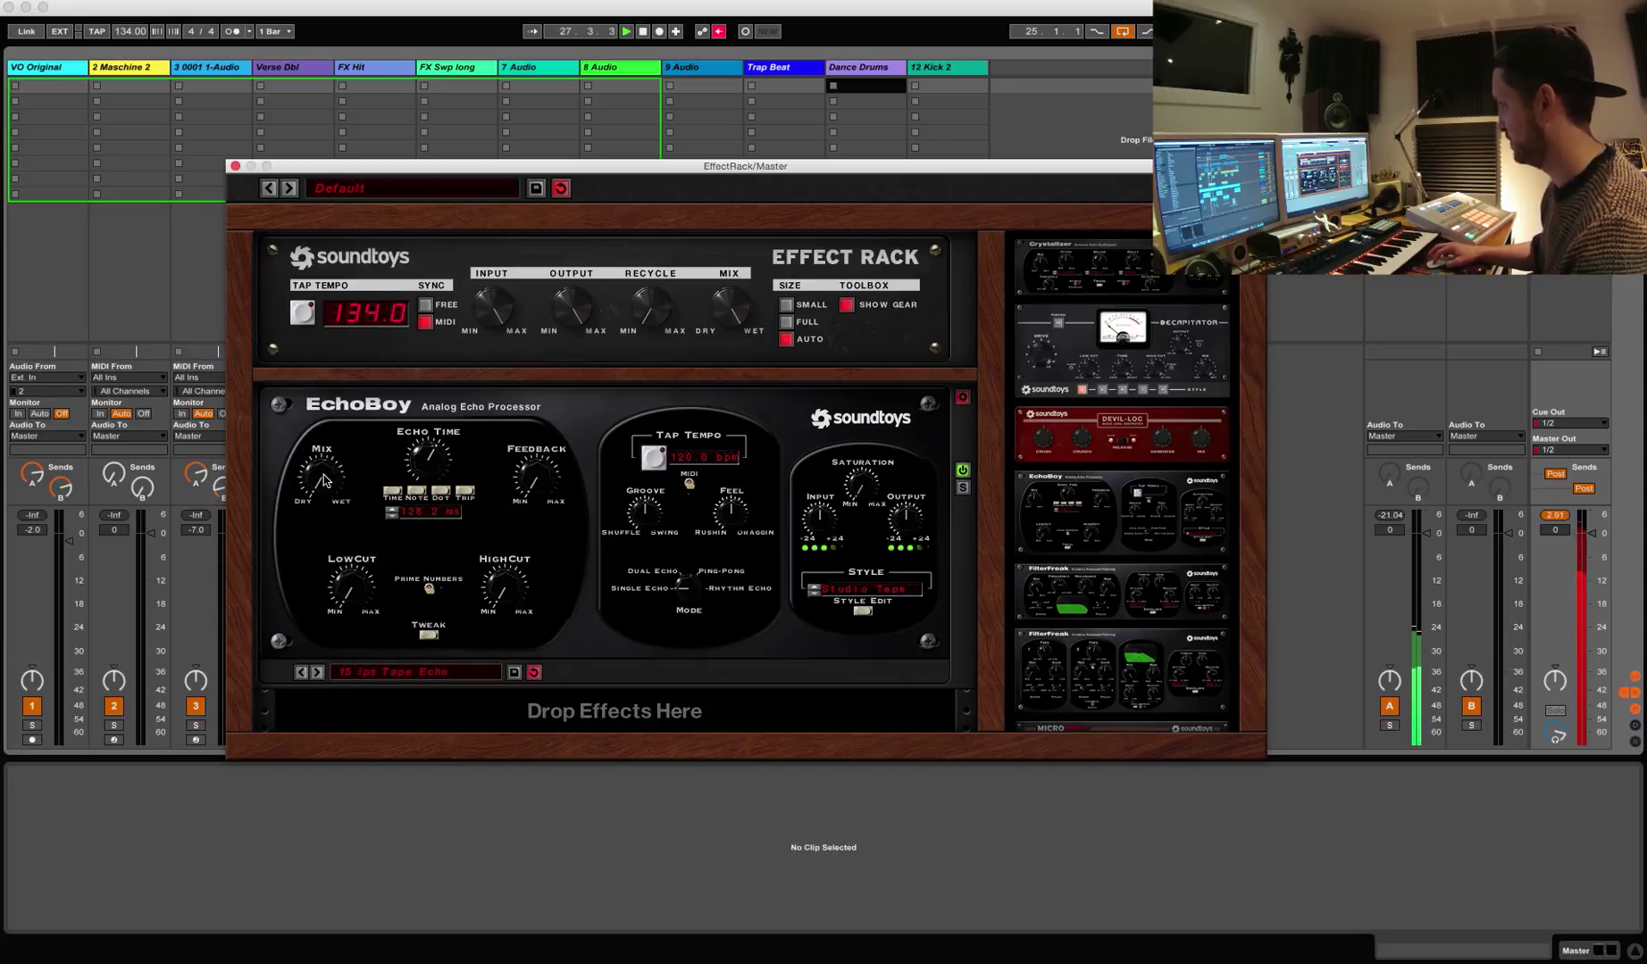
Step: Audition successive EchoBoy presets past DarkEchoCan during playback, settling on DM-2
click(318, 672)
click(317, 673)
click(318, 672)
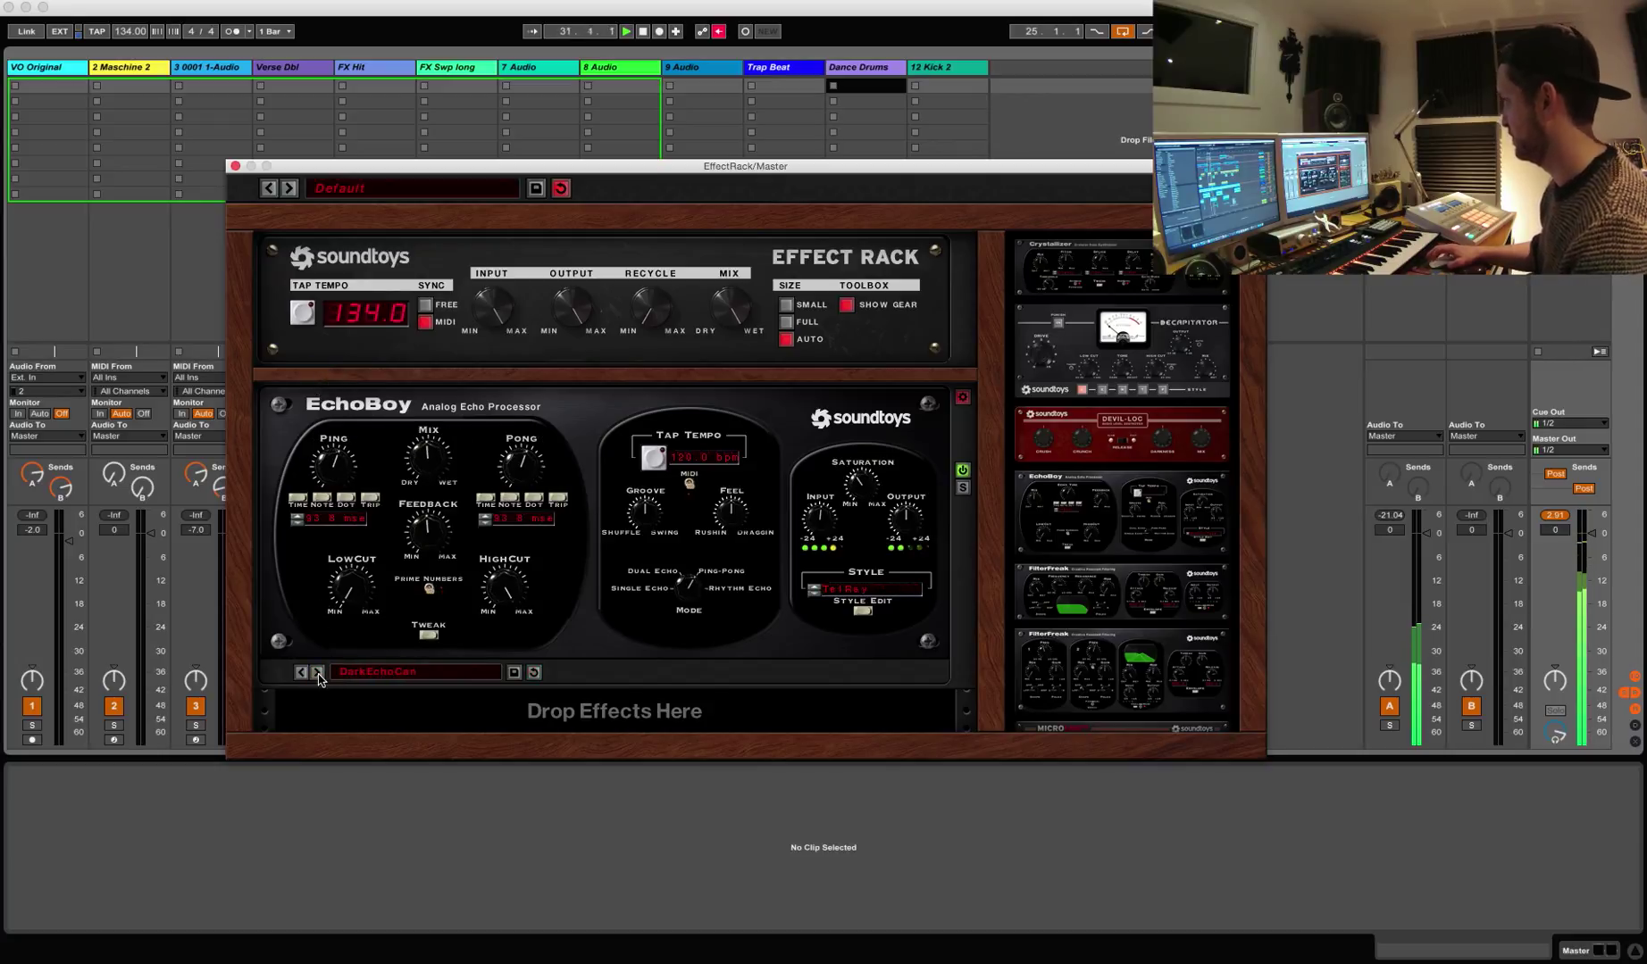
click(317, 673)
click(318, 675)
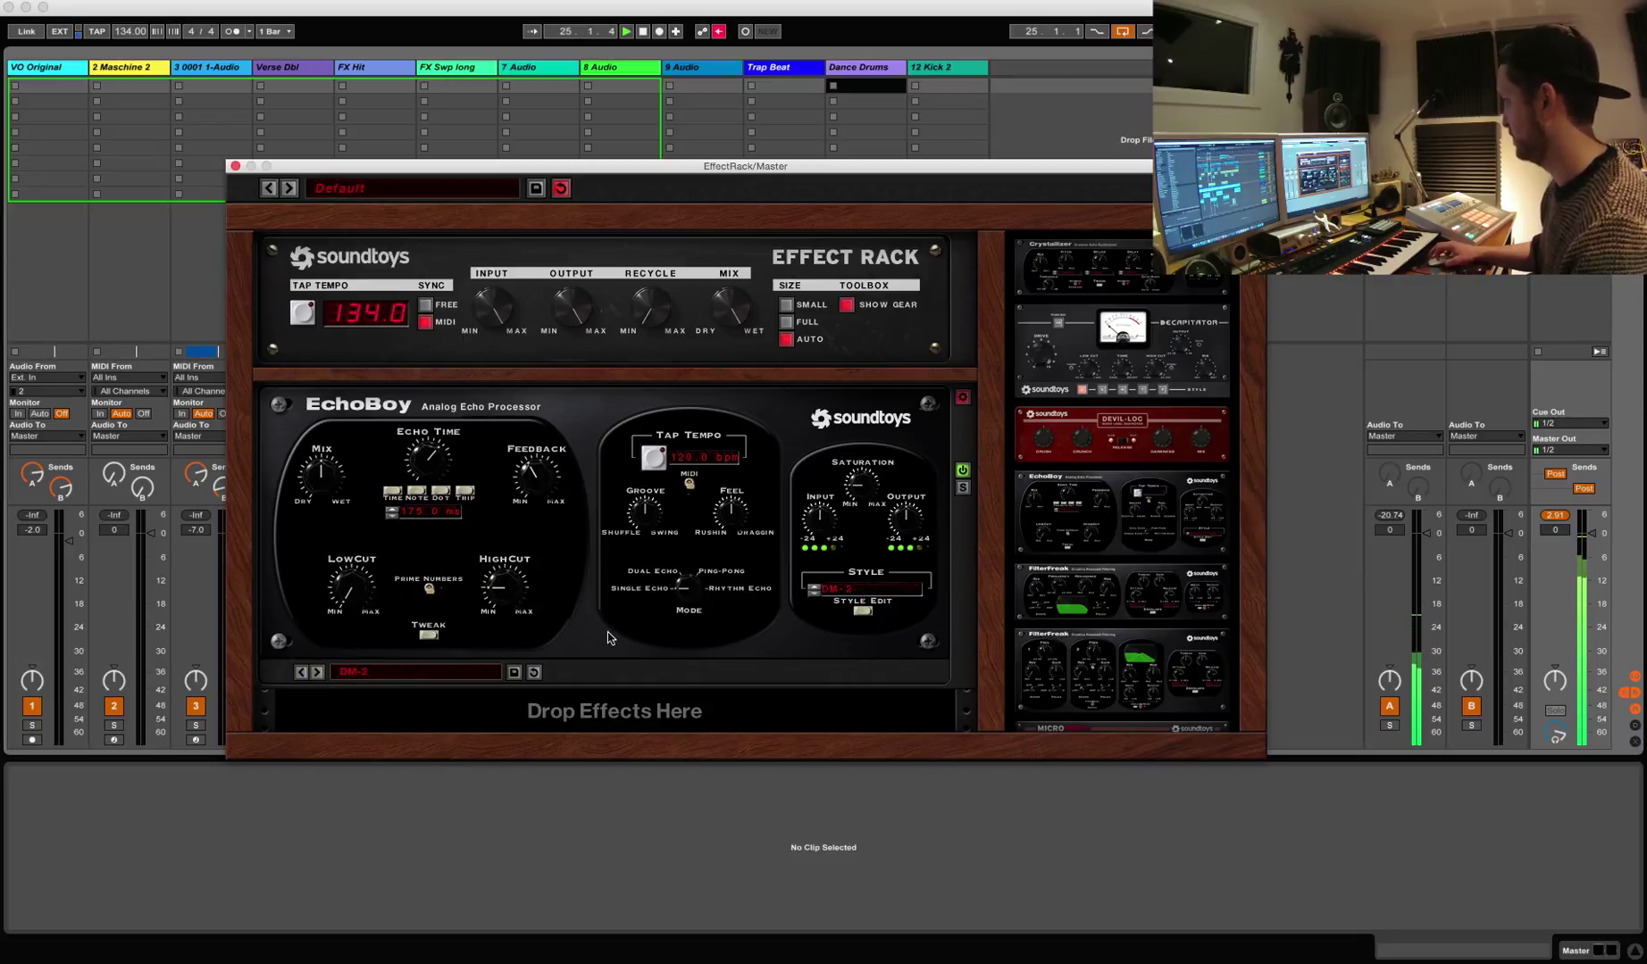
Step: Replace the EchoBoy with the single-filter FilterFreak, restart playback and audition its presets up to Dirty Resonant DownSweep
click(1179, 578)
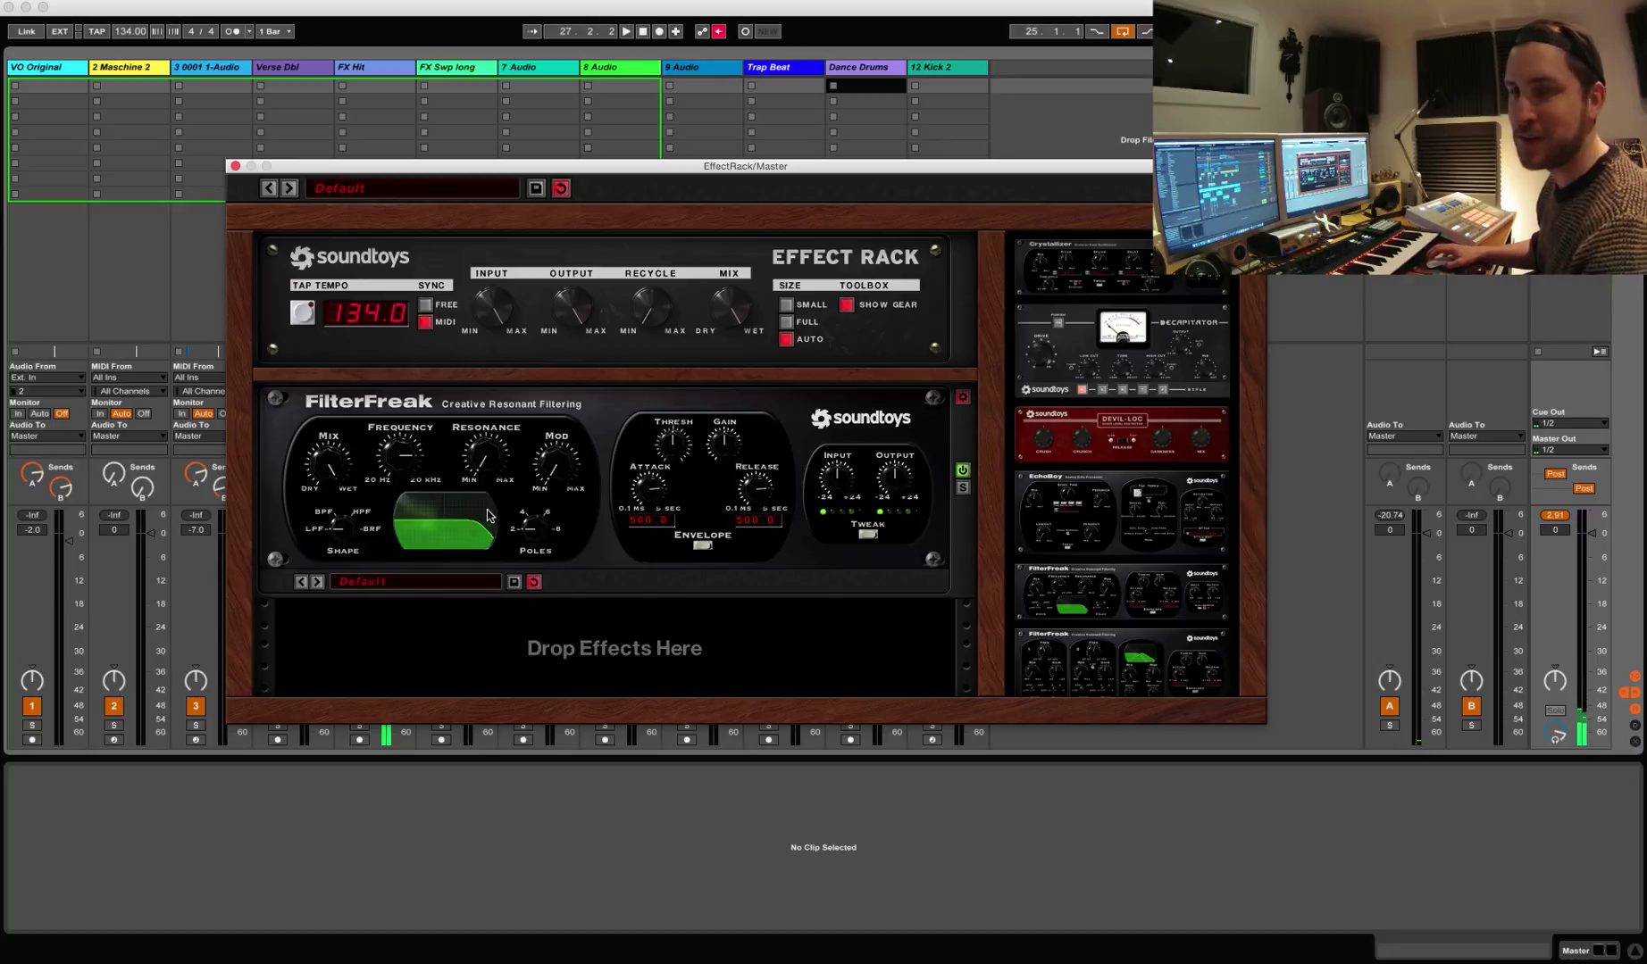
key(space)
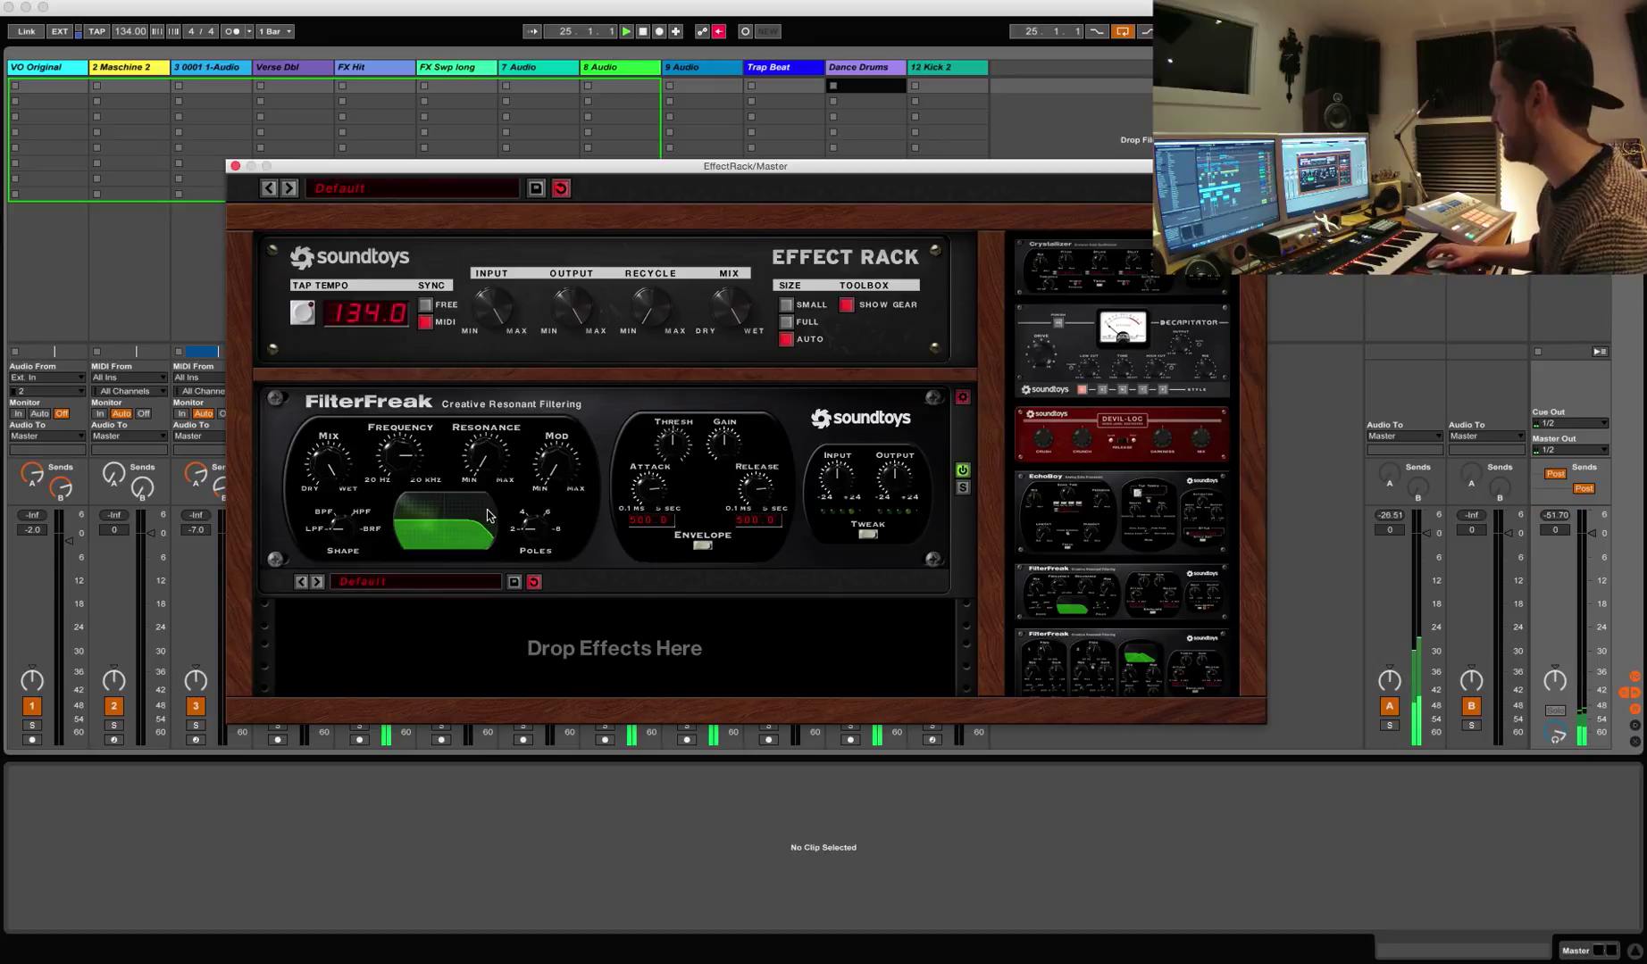
click(321, 583)
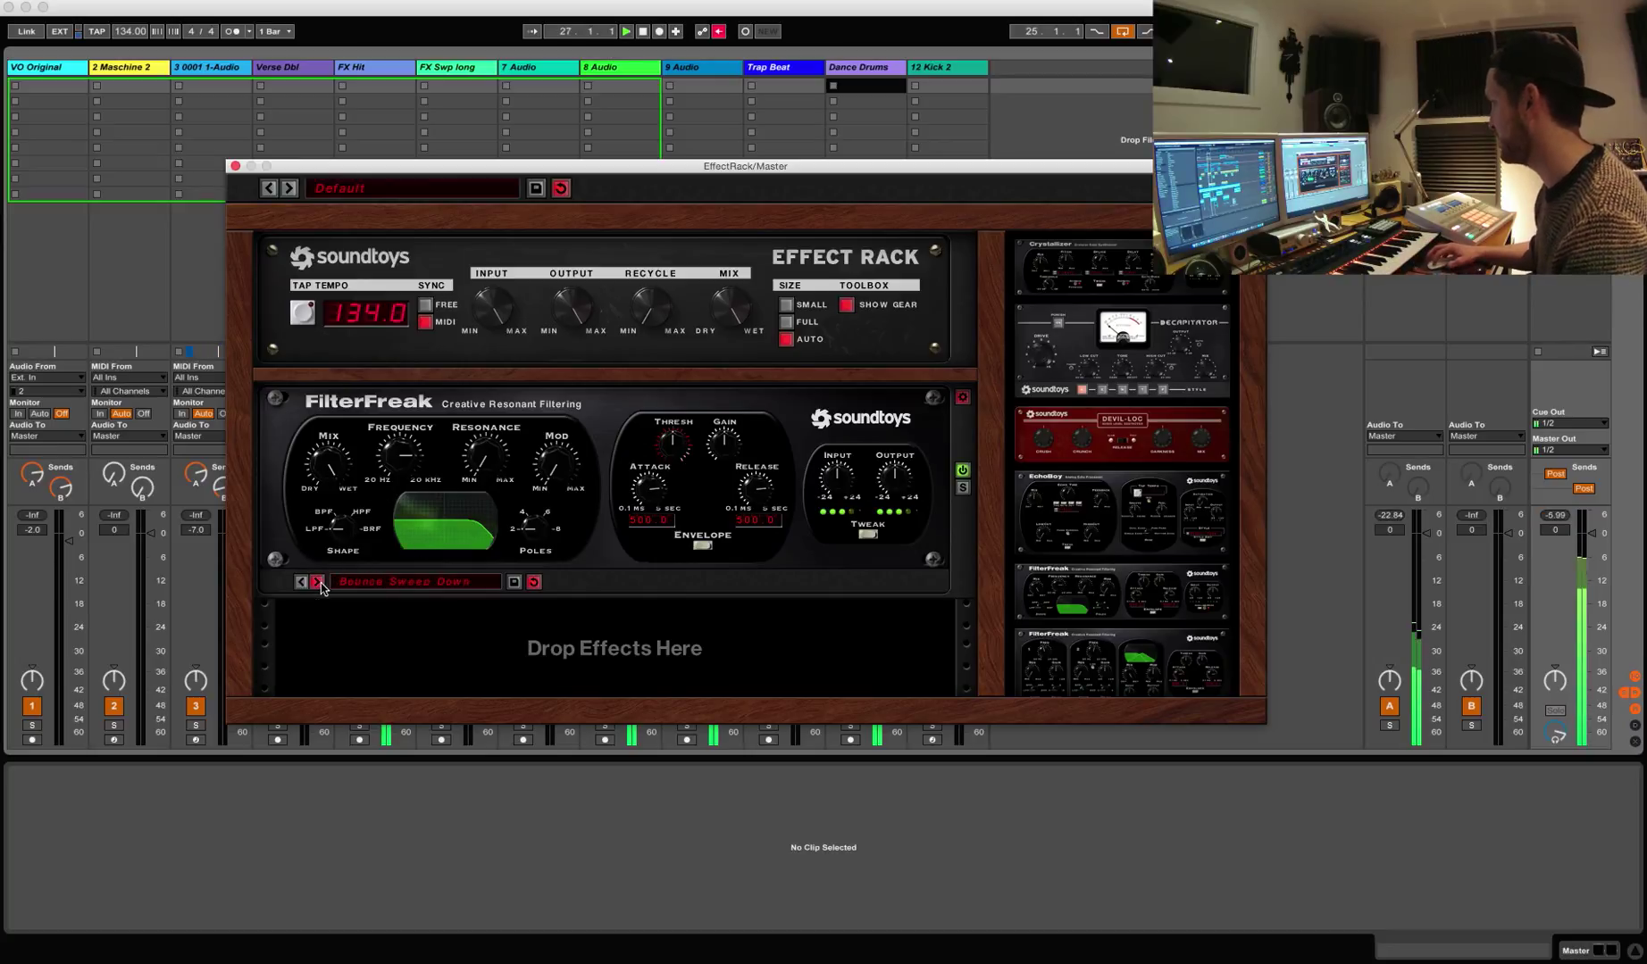
click(318, 581)
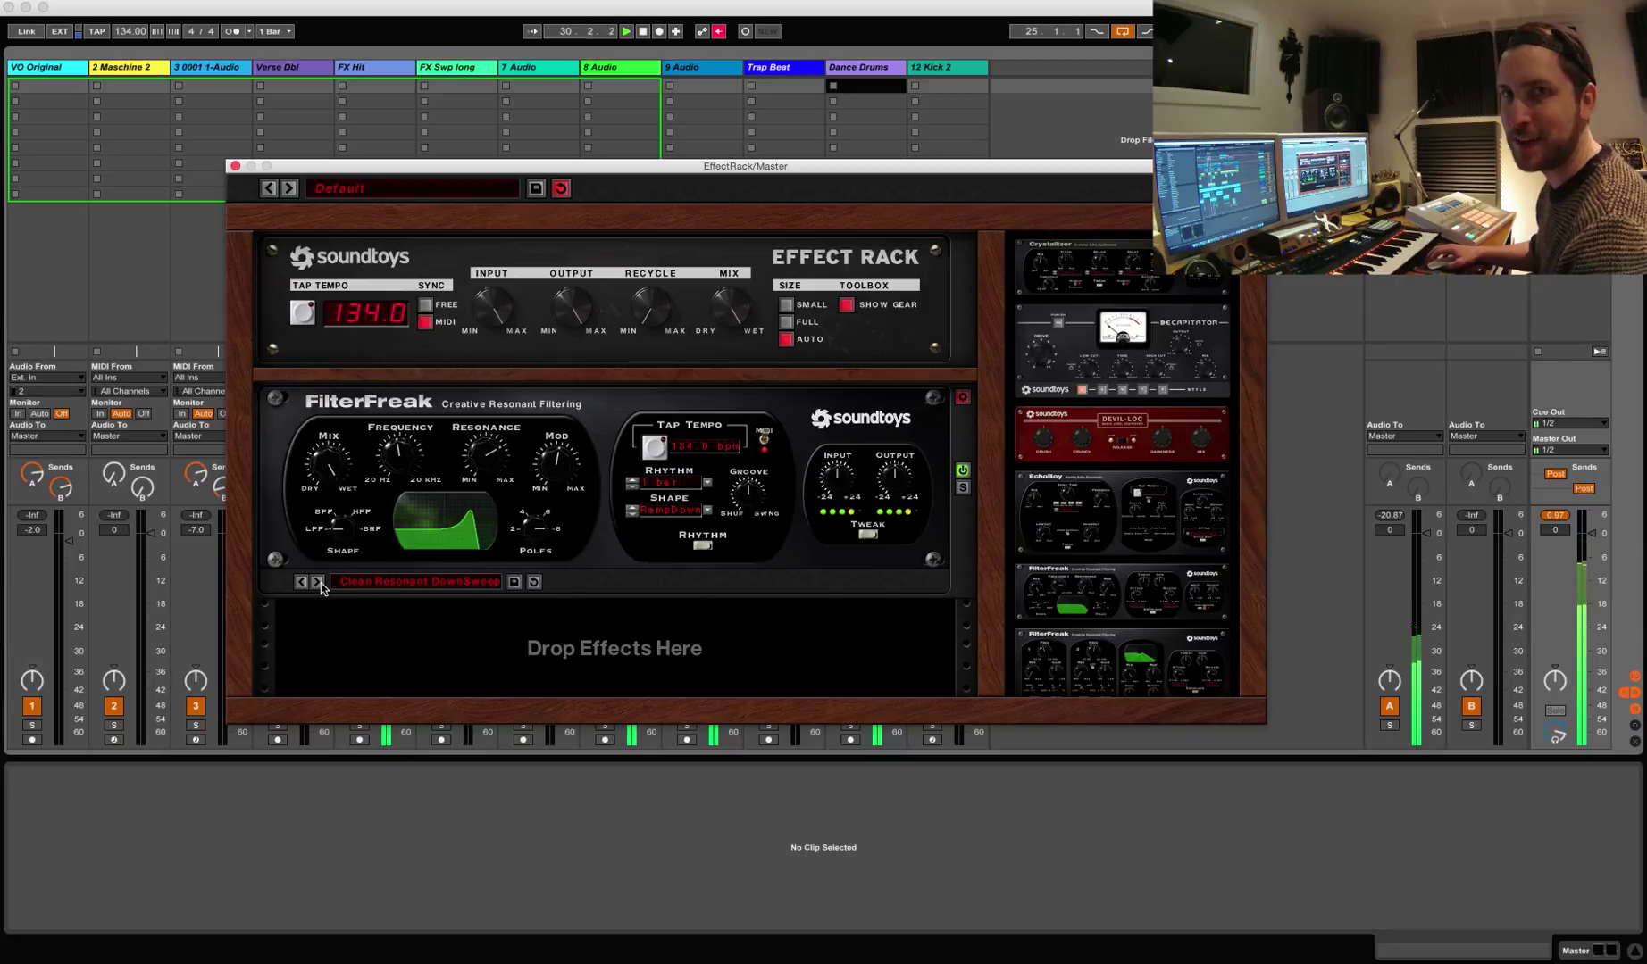
click(318, 581)
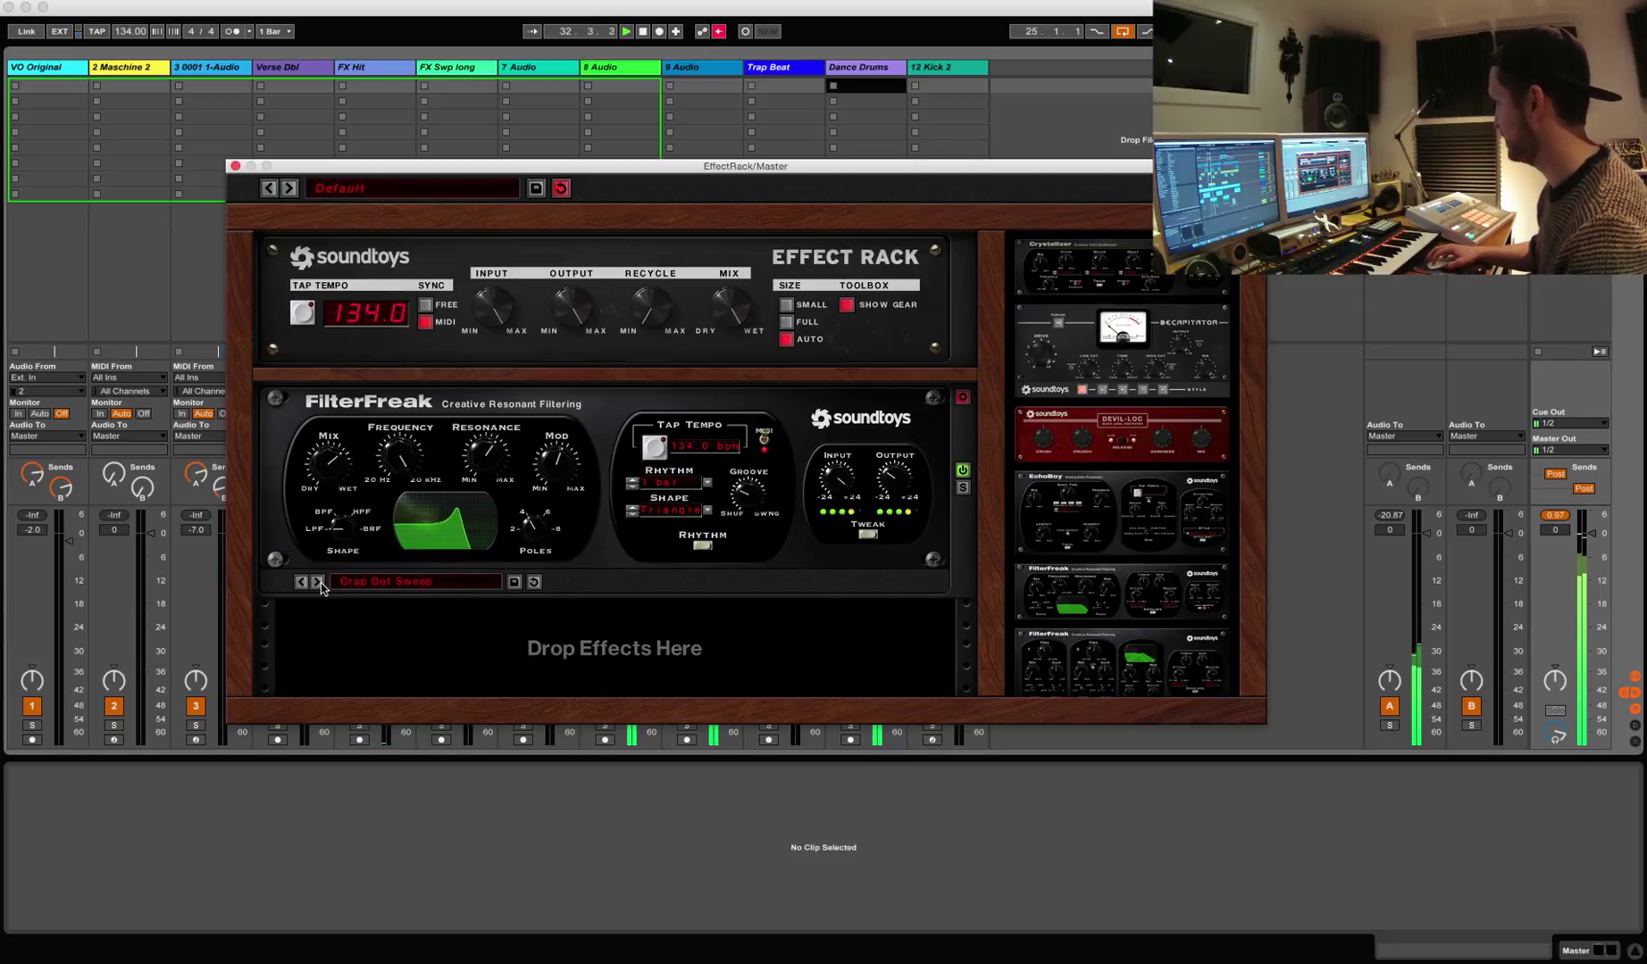
click(318, 581)
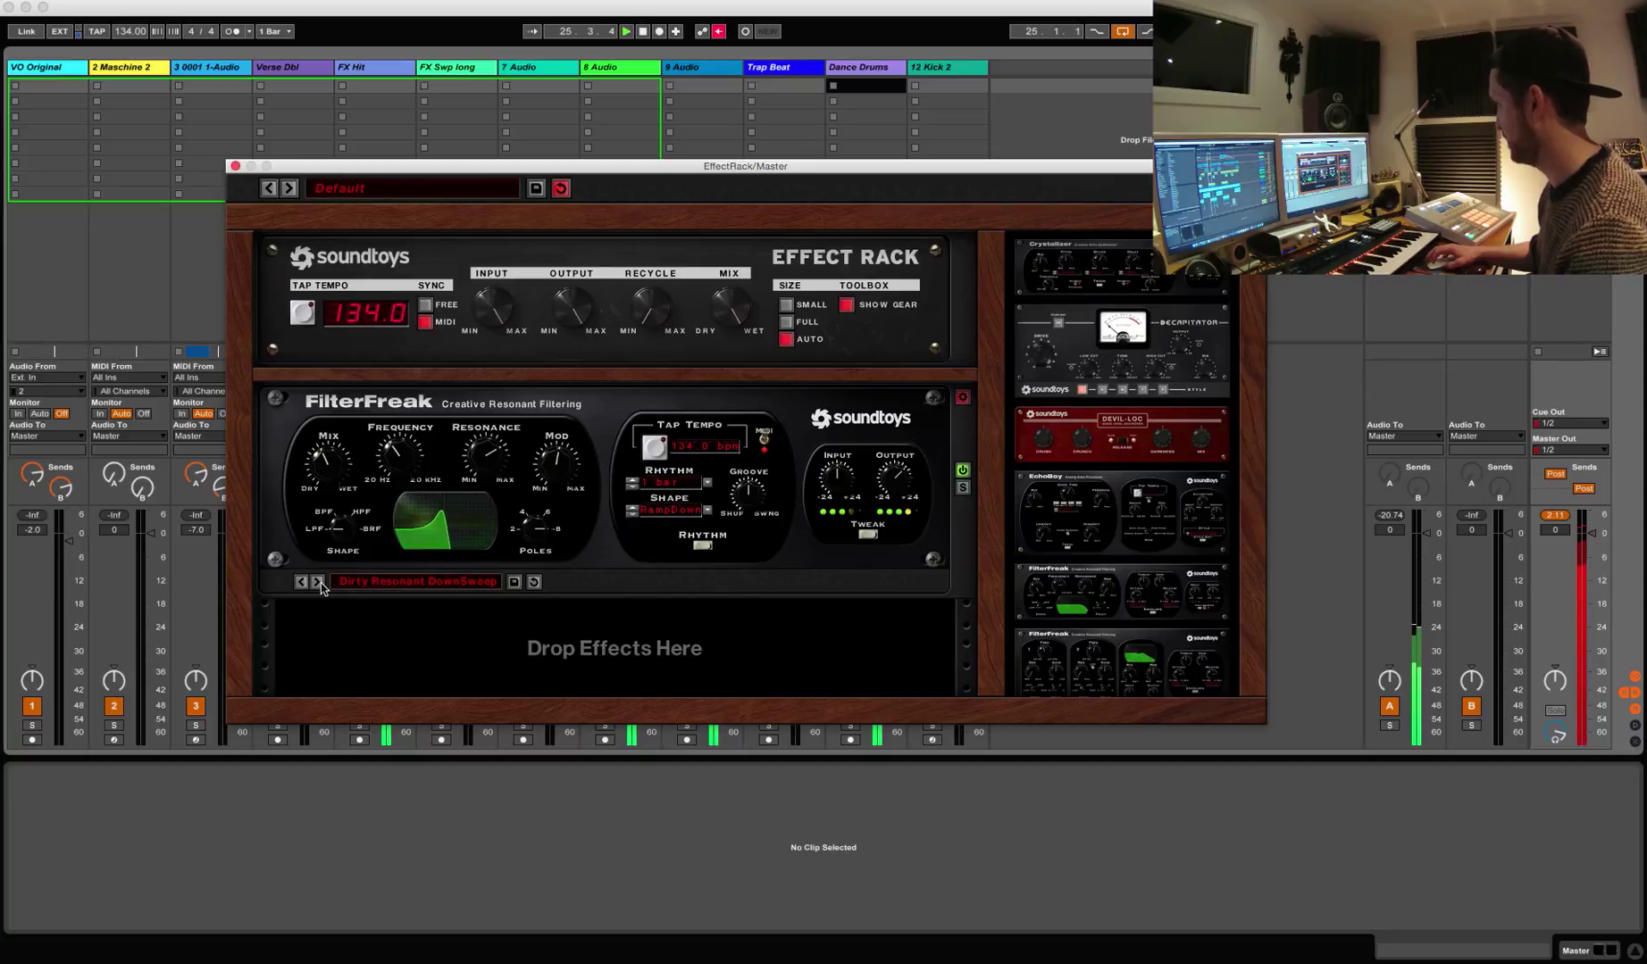
Step: Continue auditioning FilterFreak presets from FM Sweep through Half Sweep and Lazer Ramp, ending on Slow Down Sweep
click(319, 583)
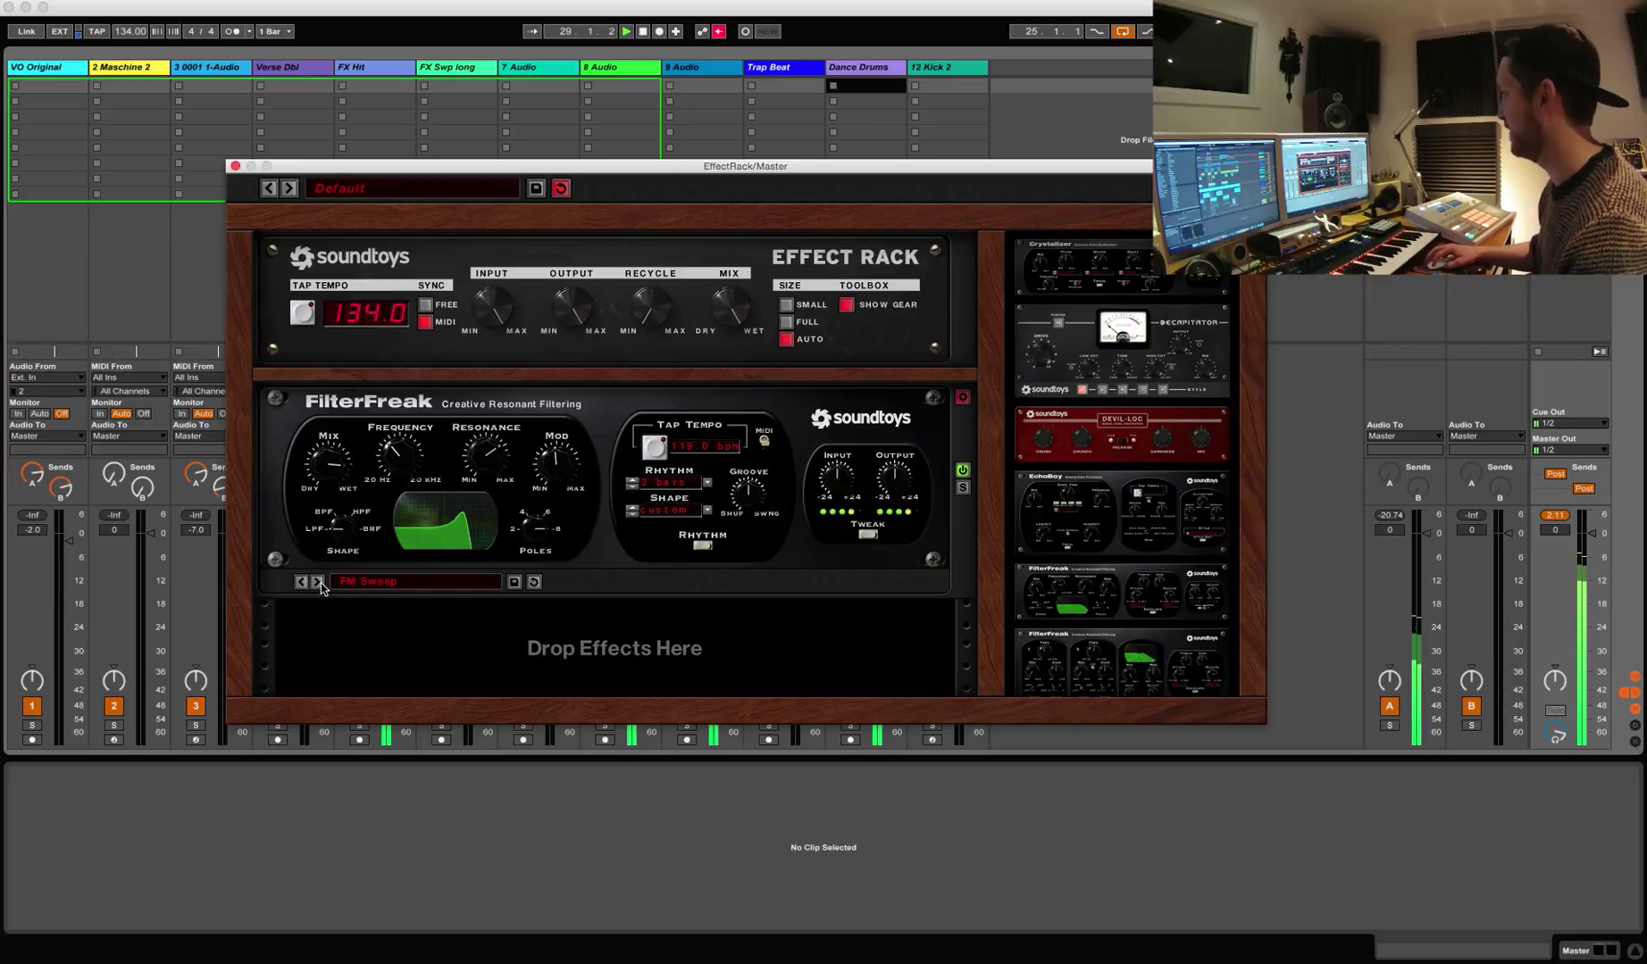
click(318, 582)
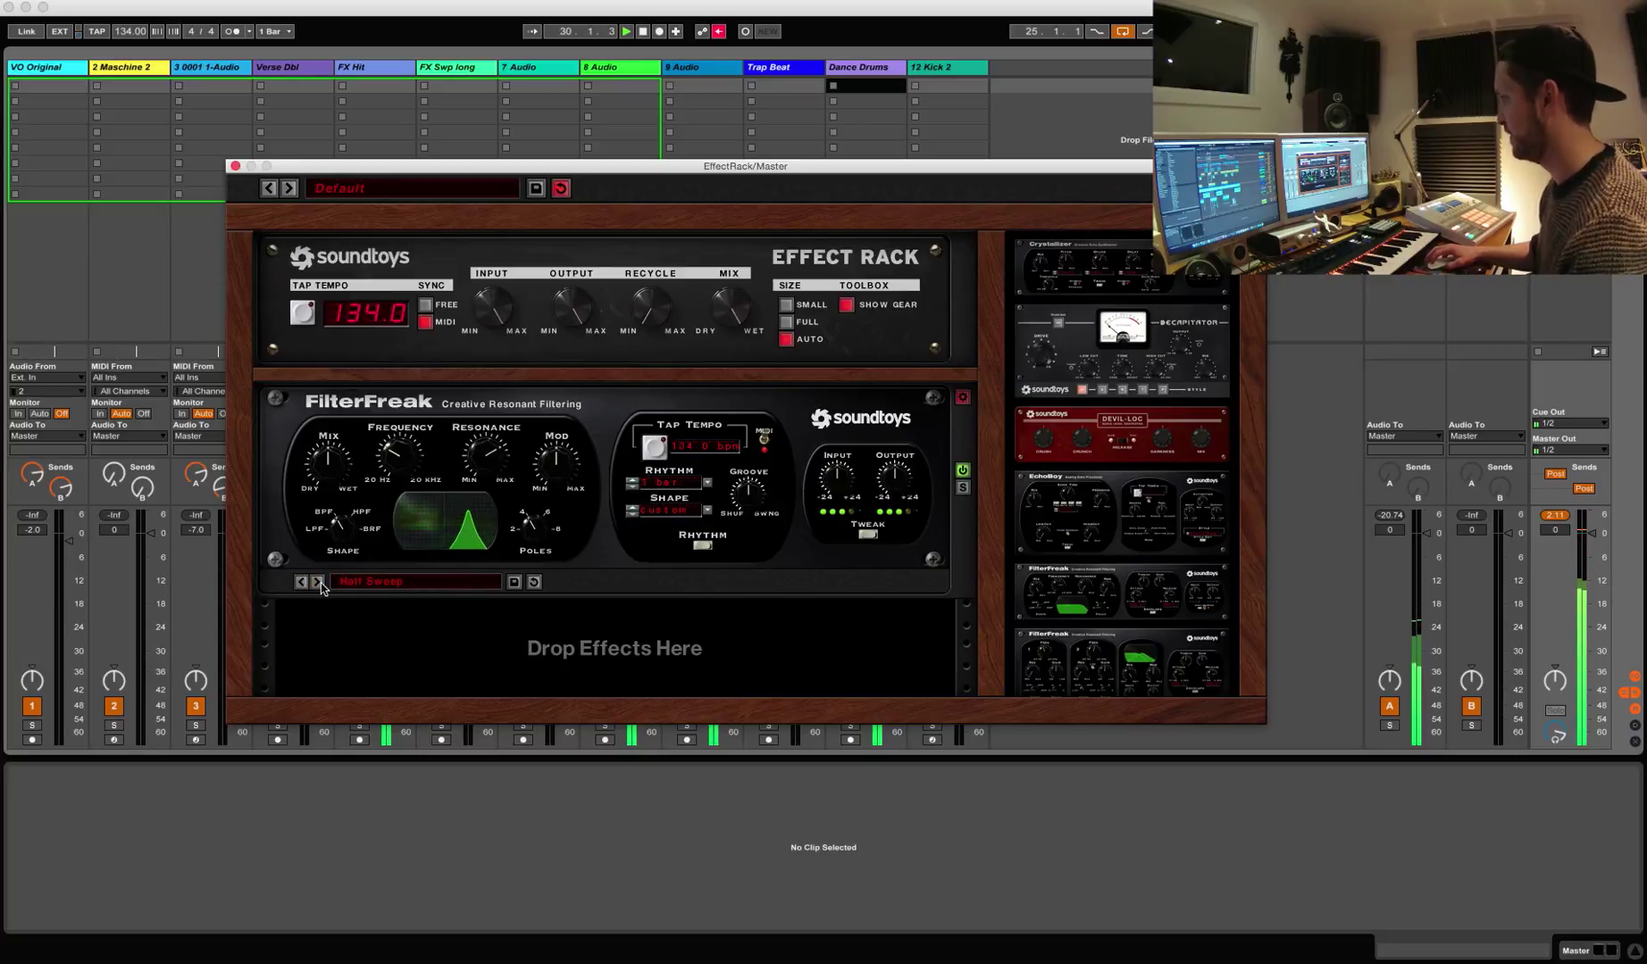
click(318, 583)
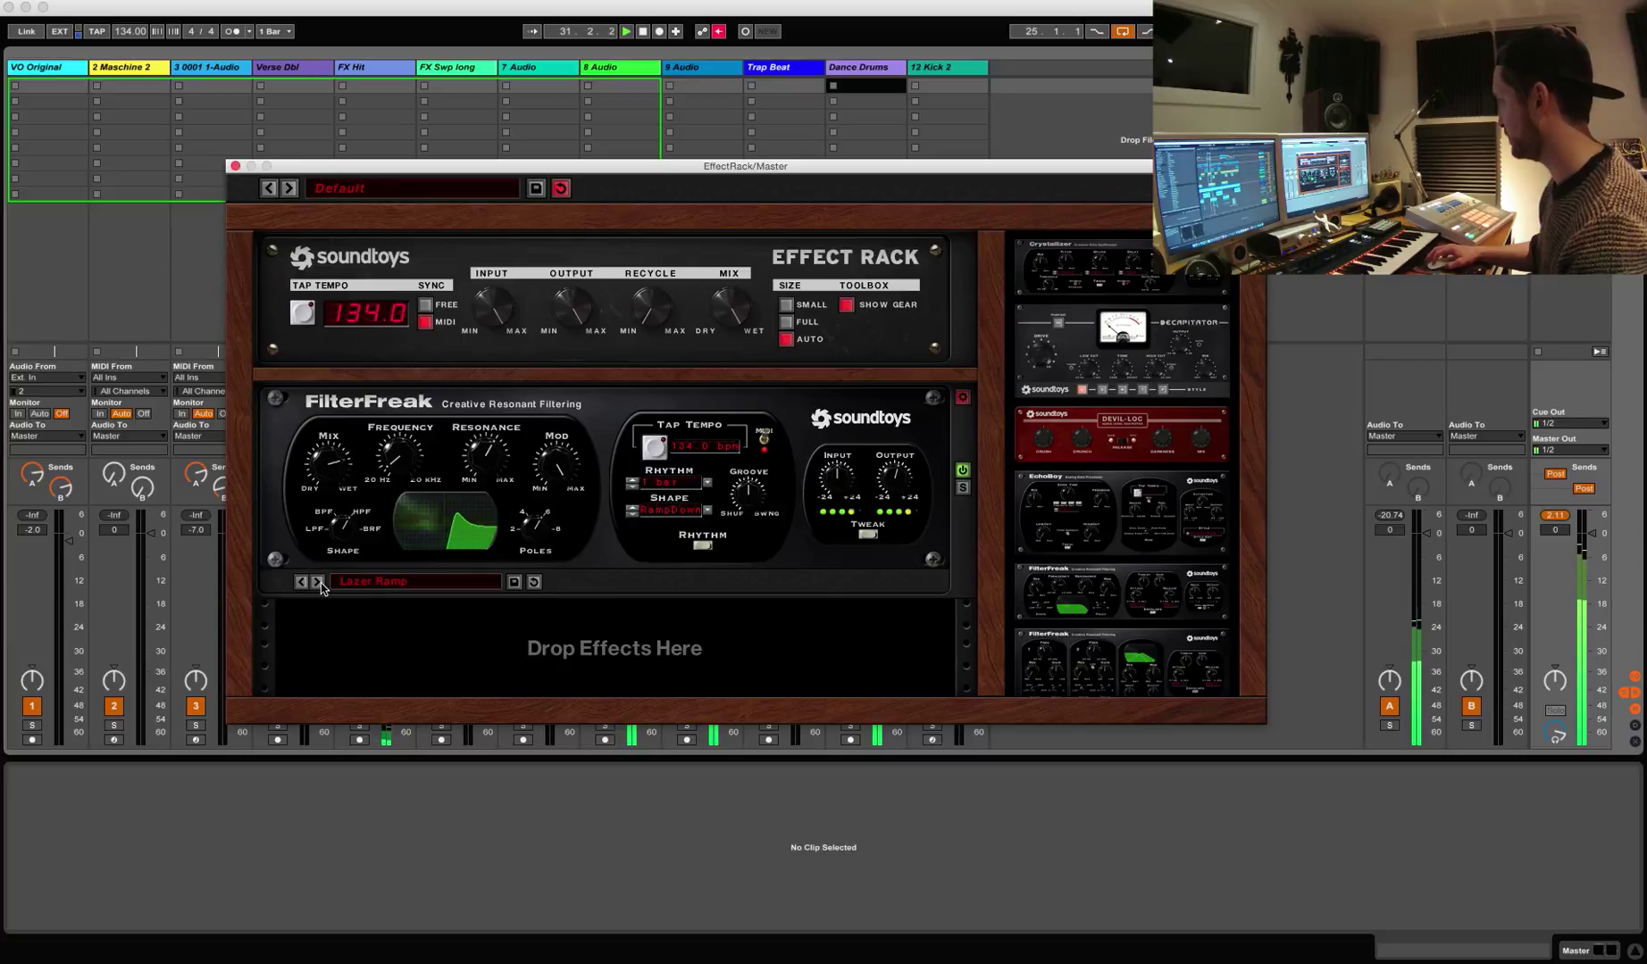
click(318, 583)
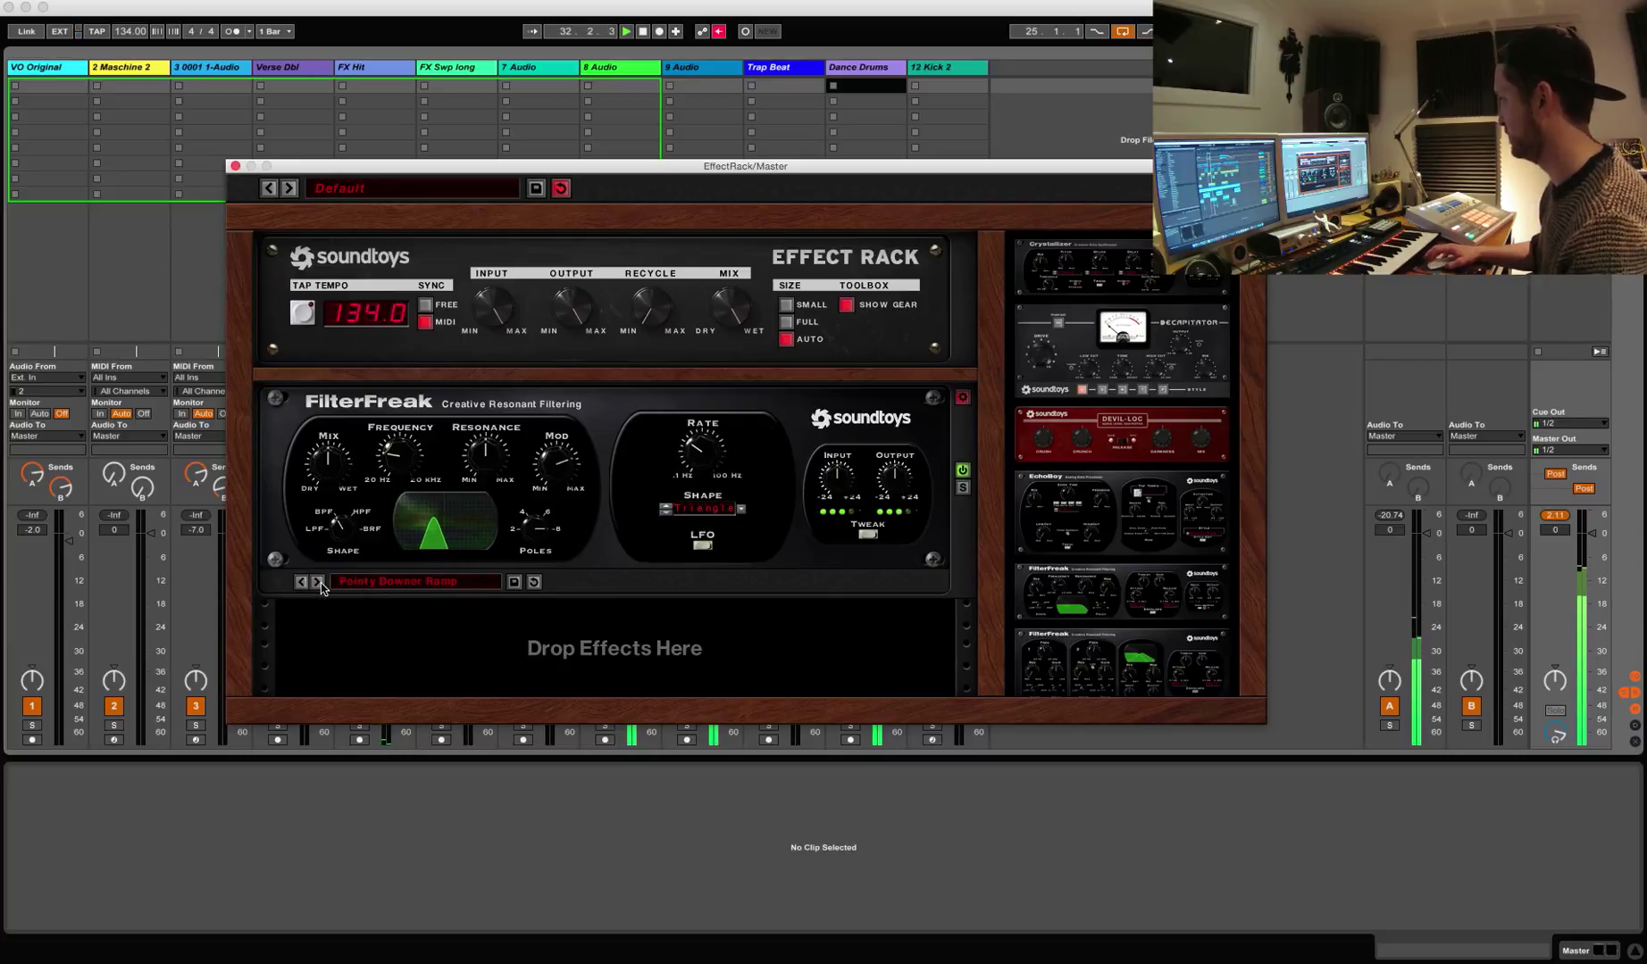
click(318, 582)
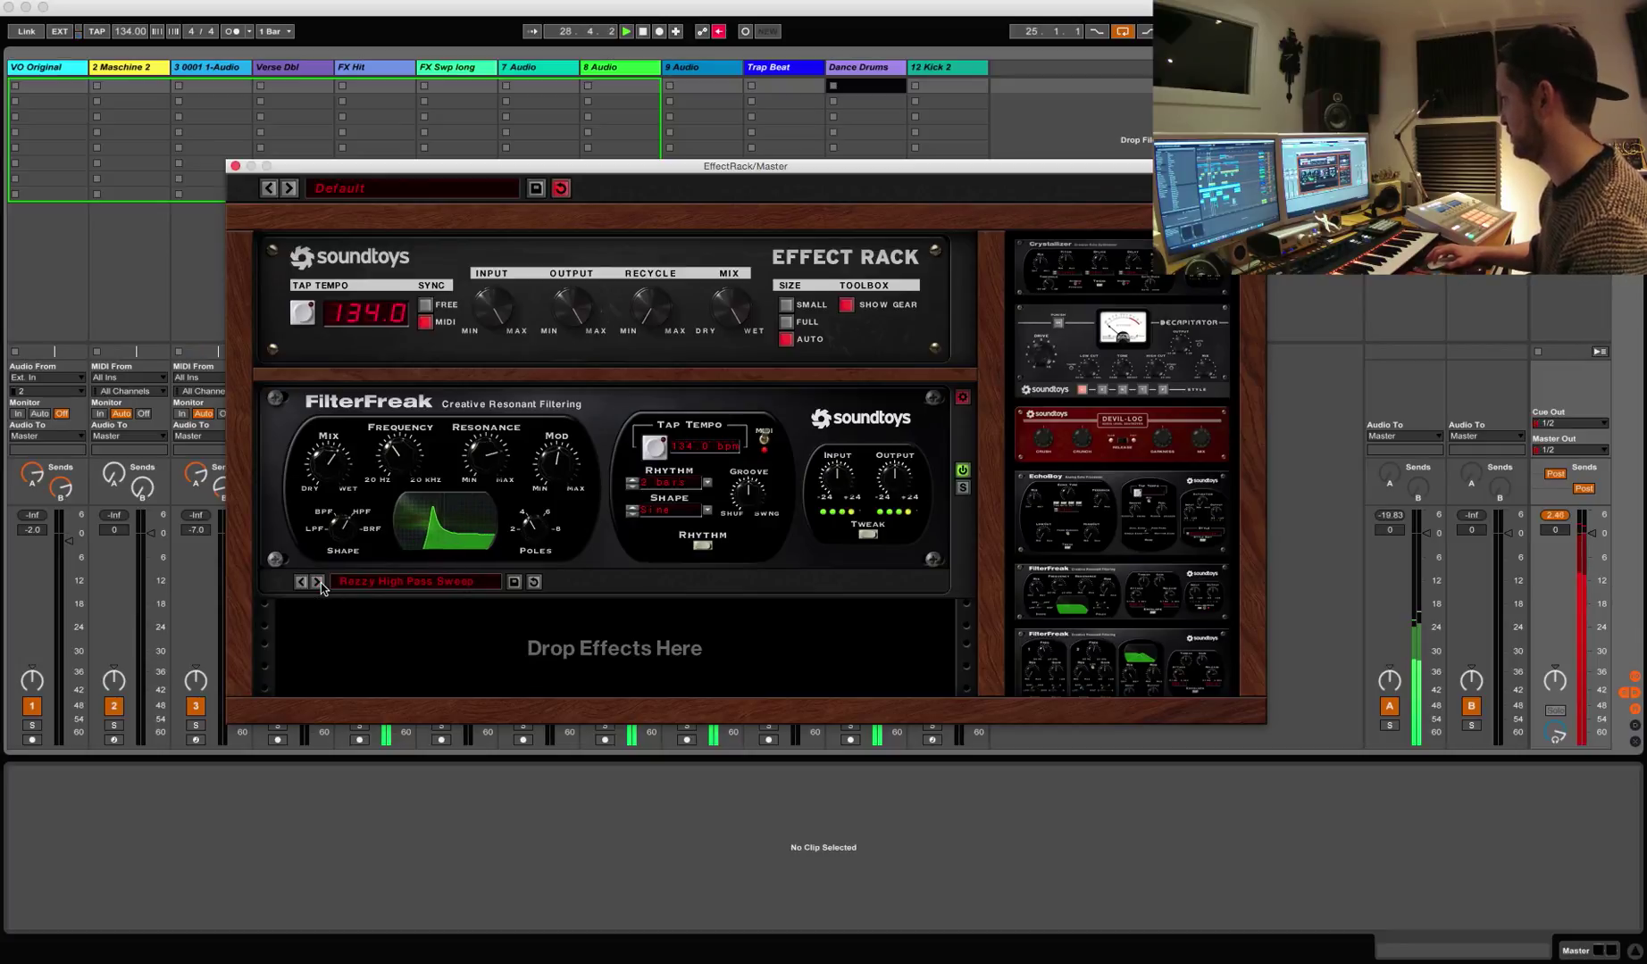
click(317, 582)
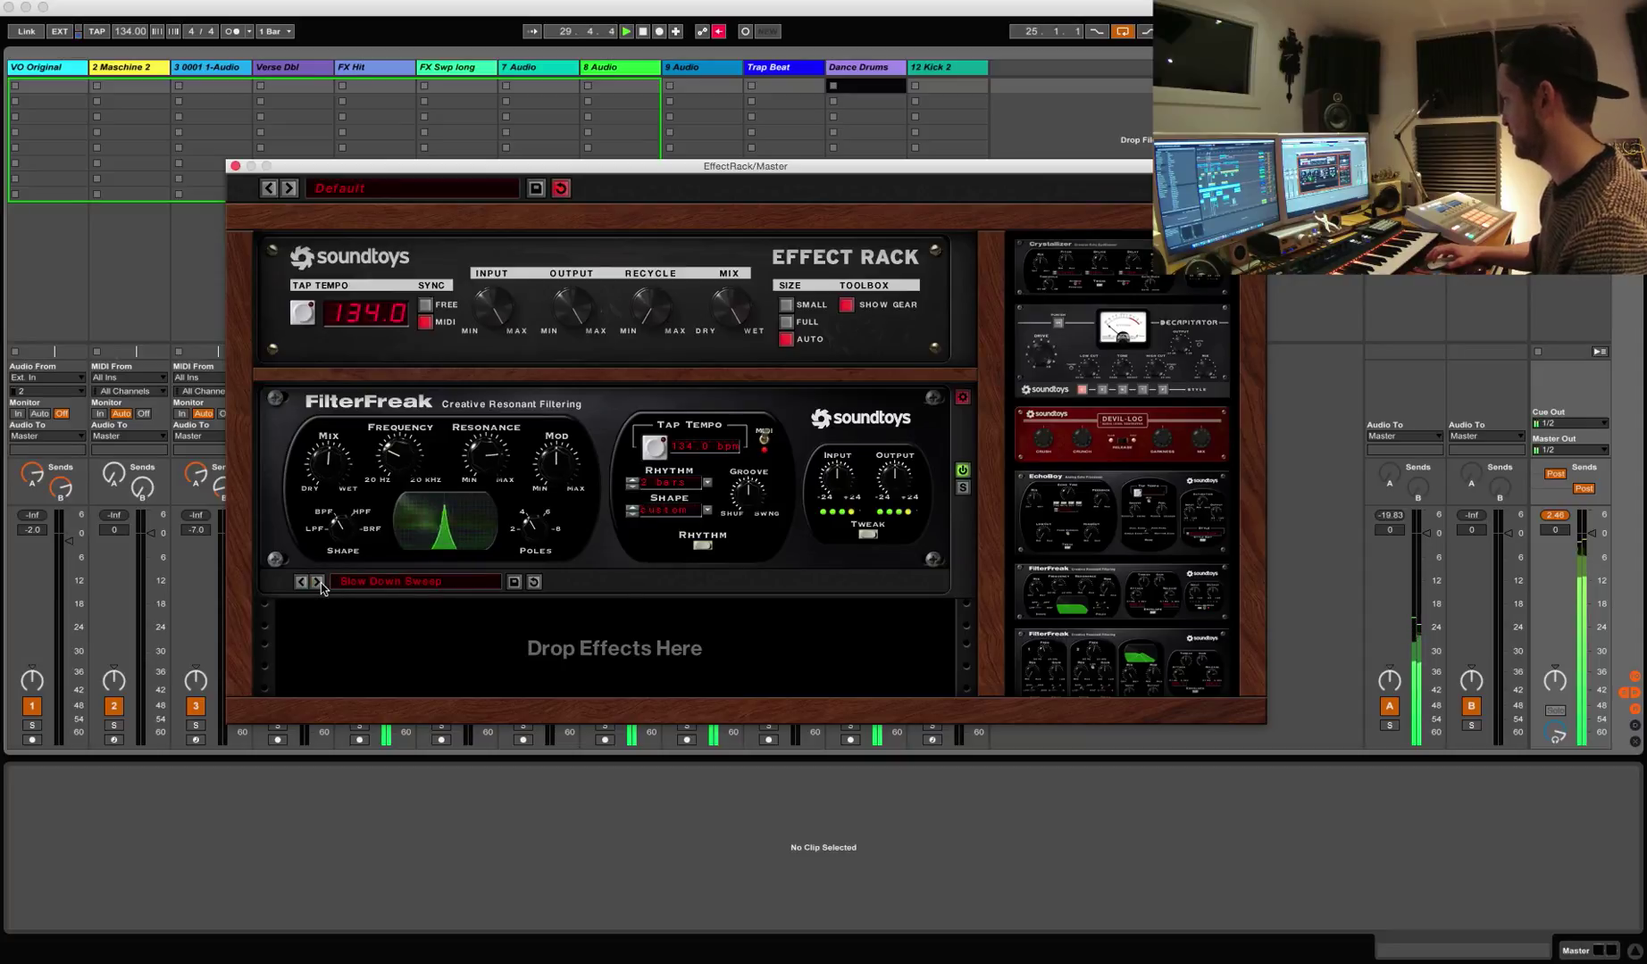
Step: Replace the effect with the dual-filter FilterFreak, restart playback and audition its presets up to Double Downer
scroll(1121, 554, down, 3)
drag(1116, 560, 447, 545)
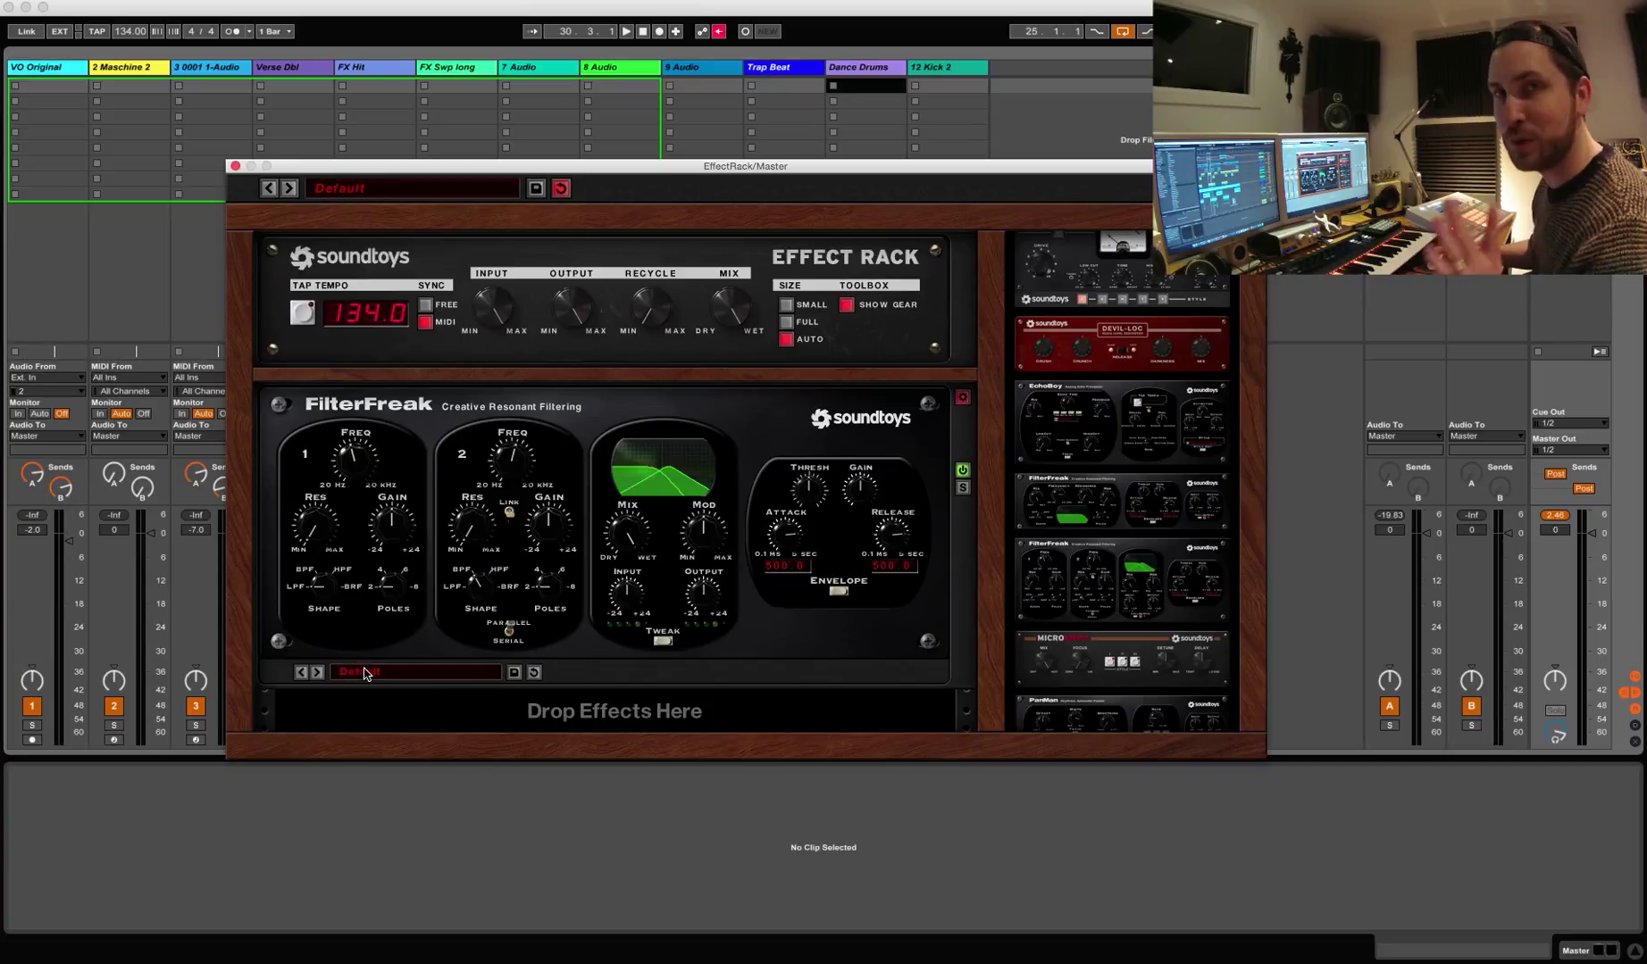
key(space)
click(319, 675)
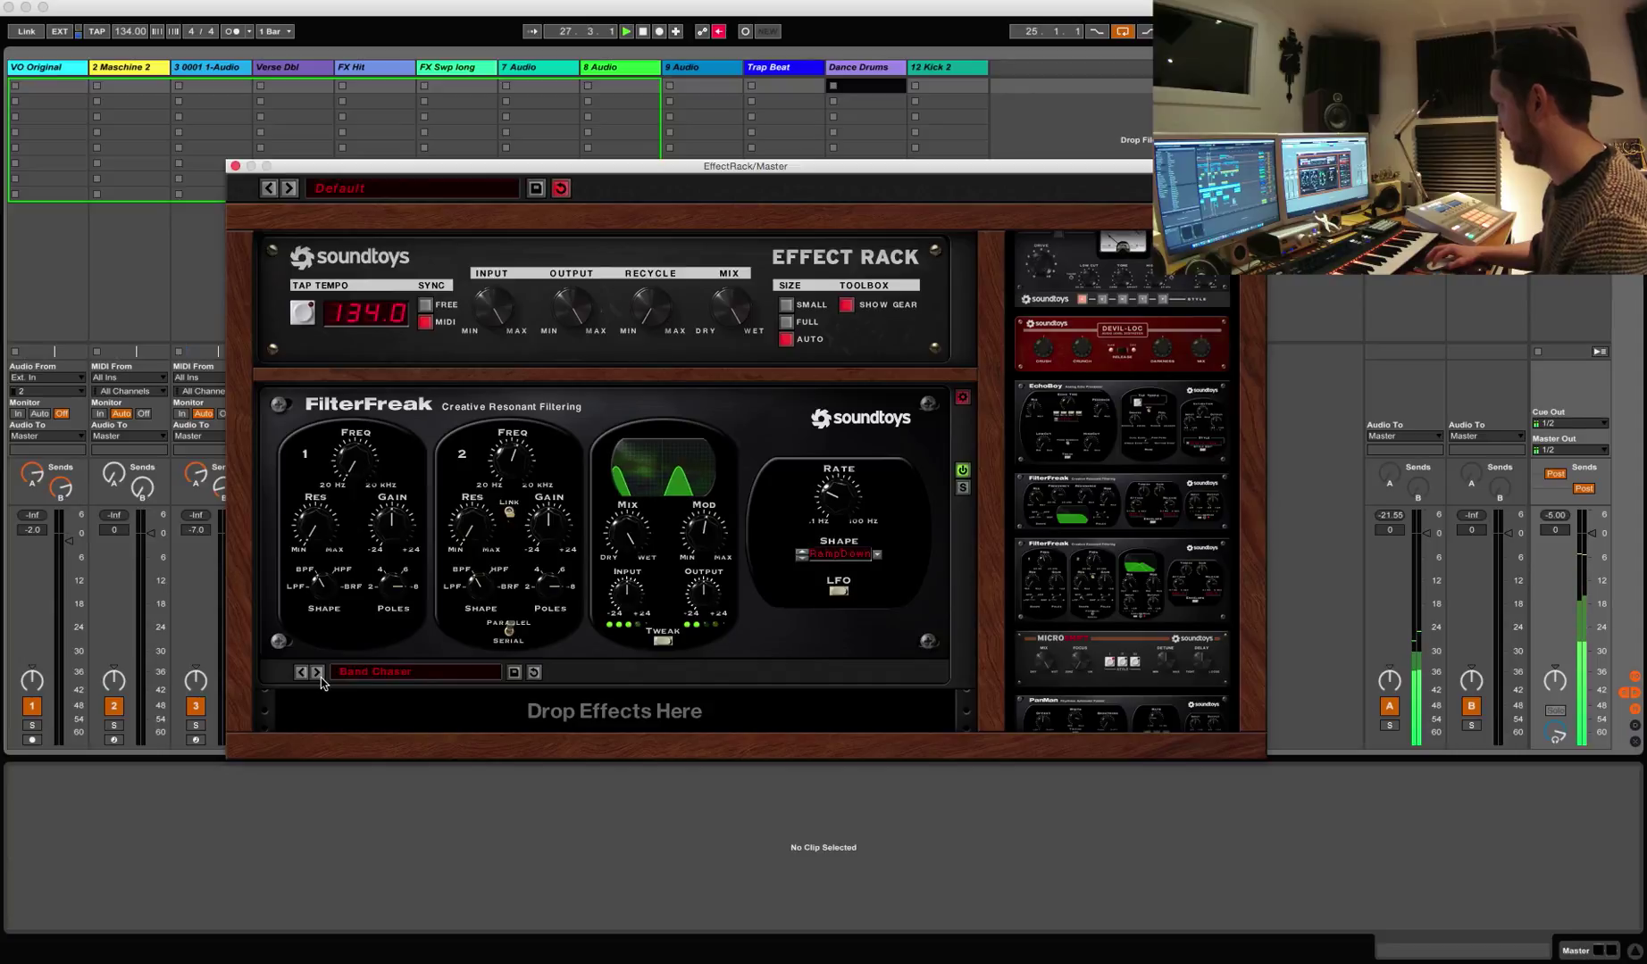
click(318, 673)
click(317, 672)
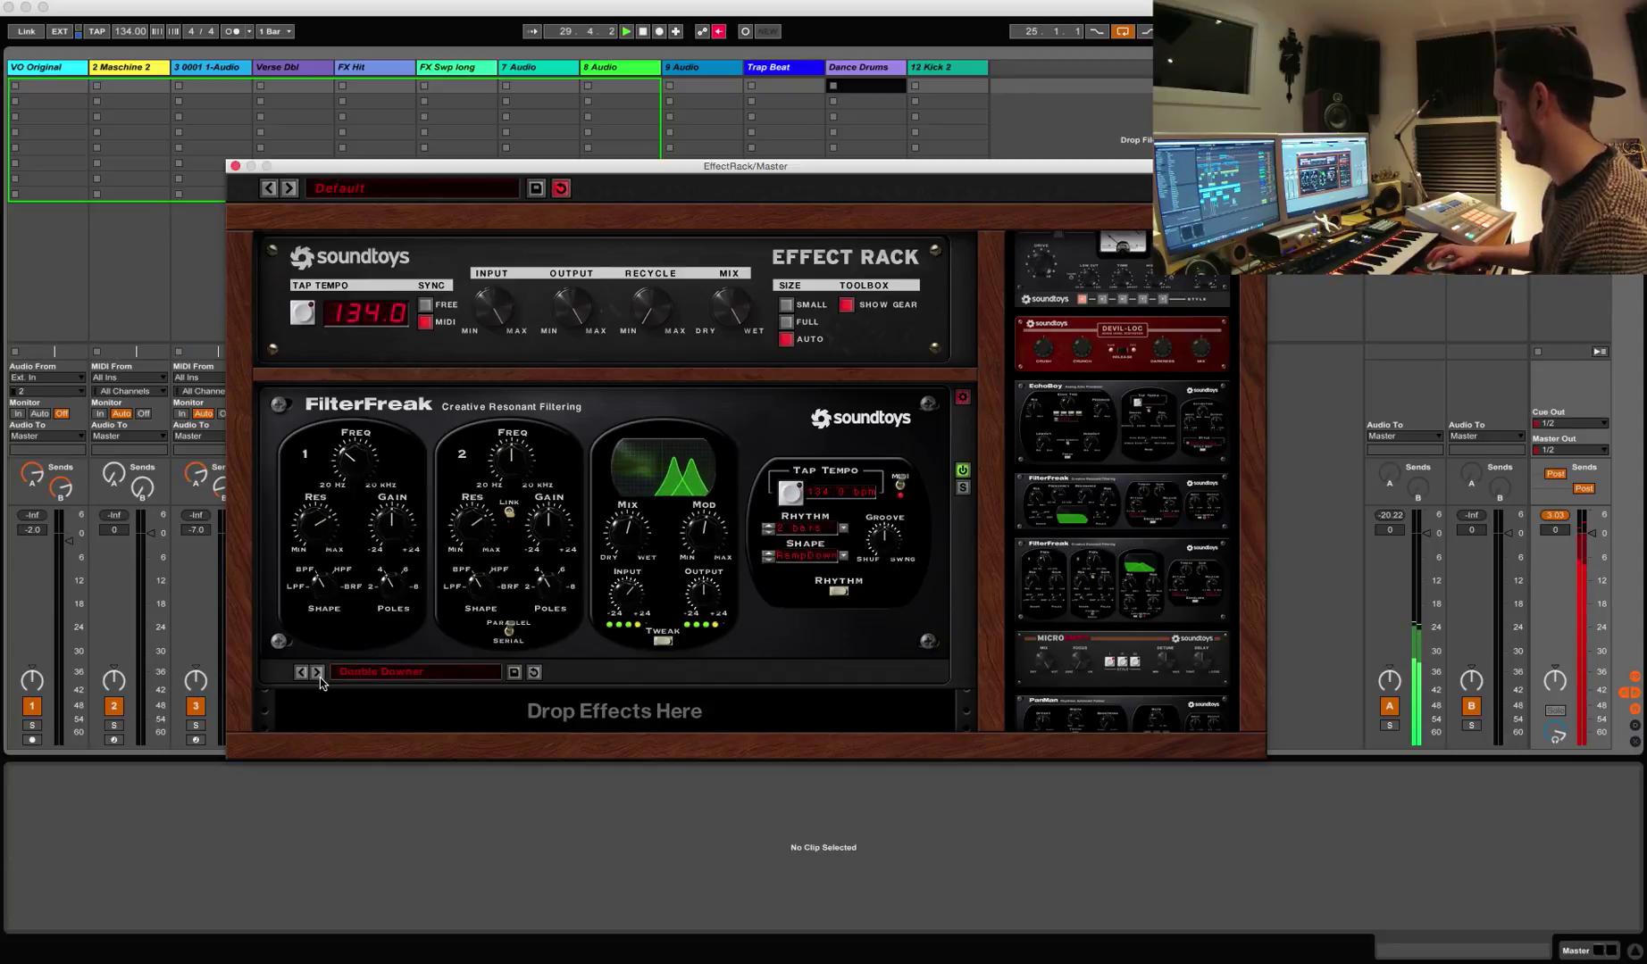
Step: Audition further dual-filter FilterFreak presets from Dual Notch Sweep onward, continuing past Half Sweep
click(317, 672)
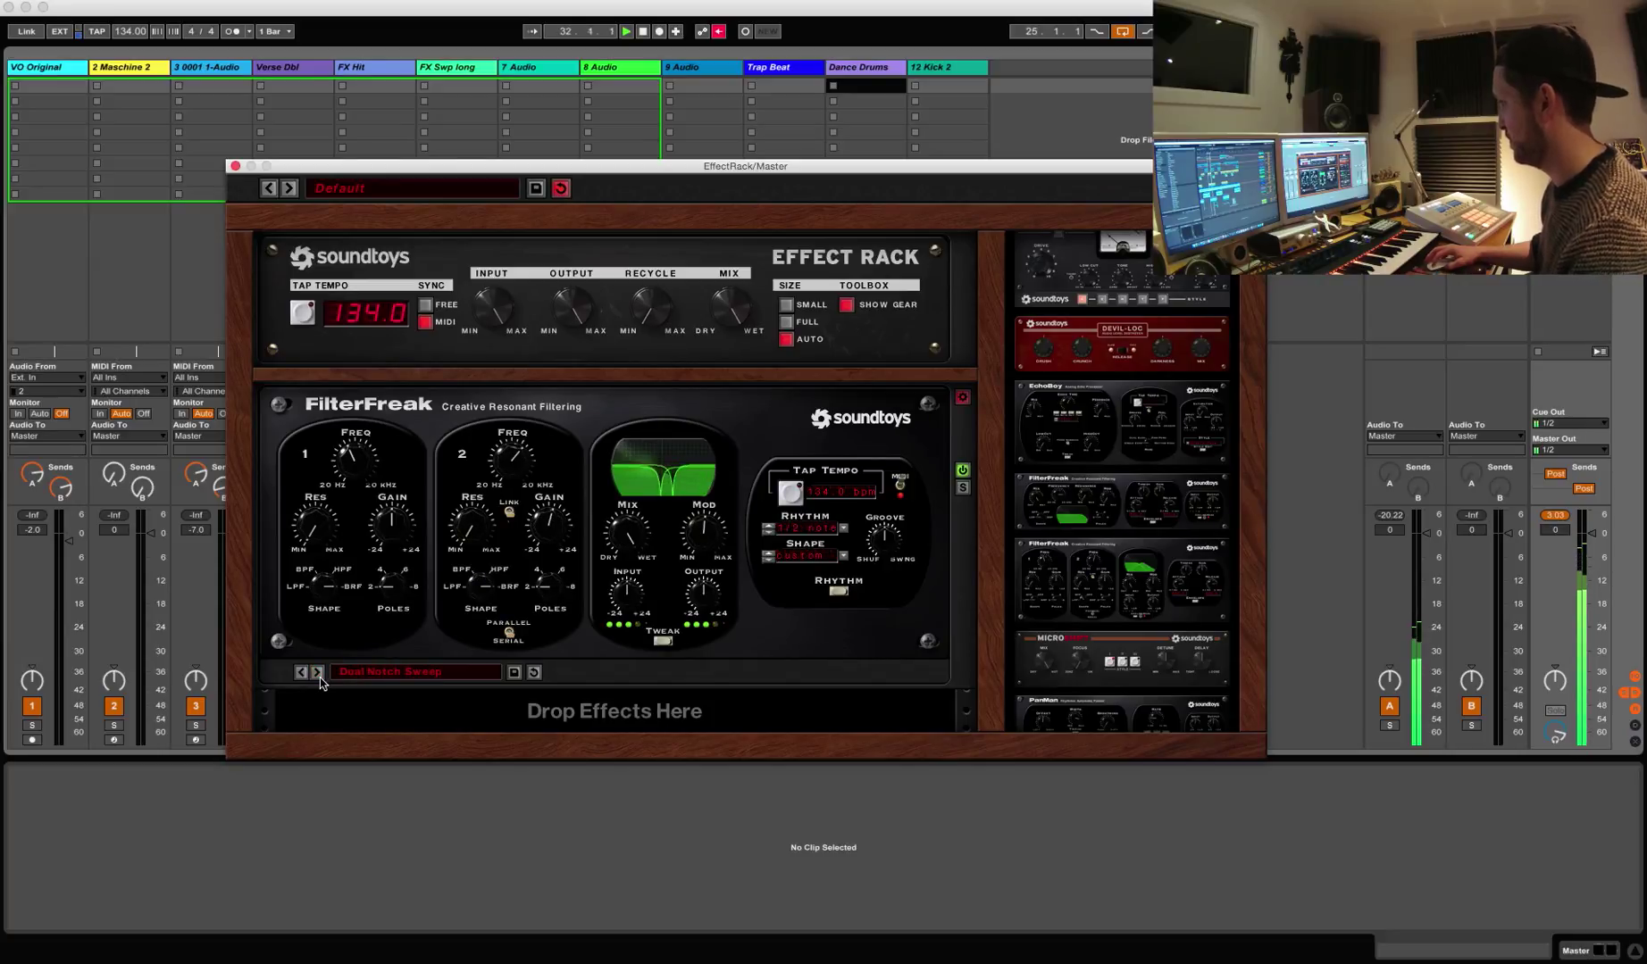
click(318, 673)
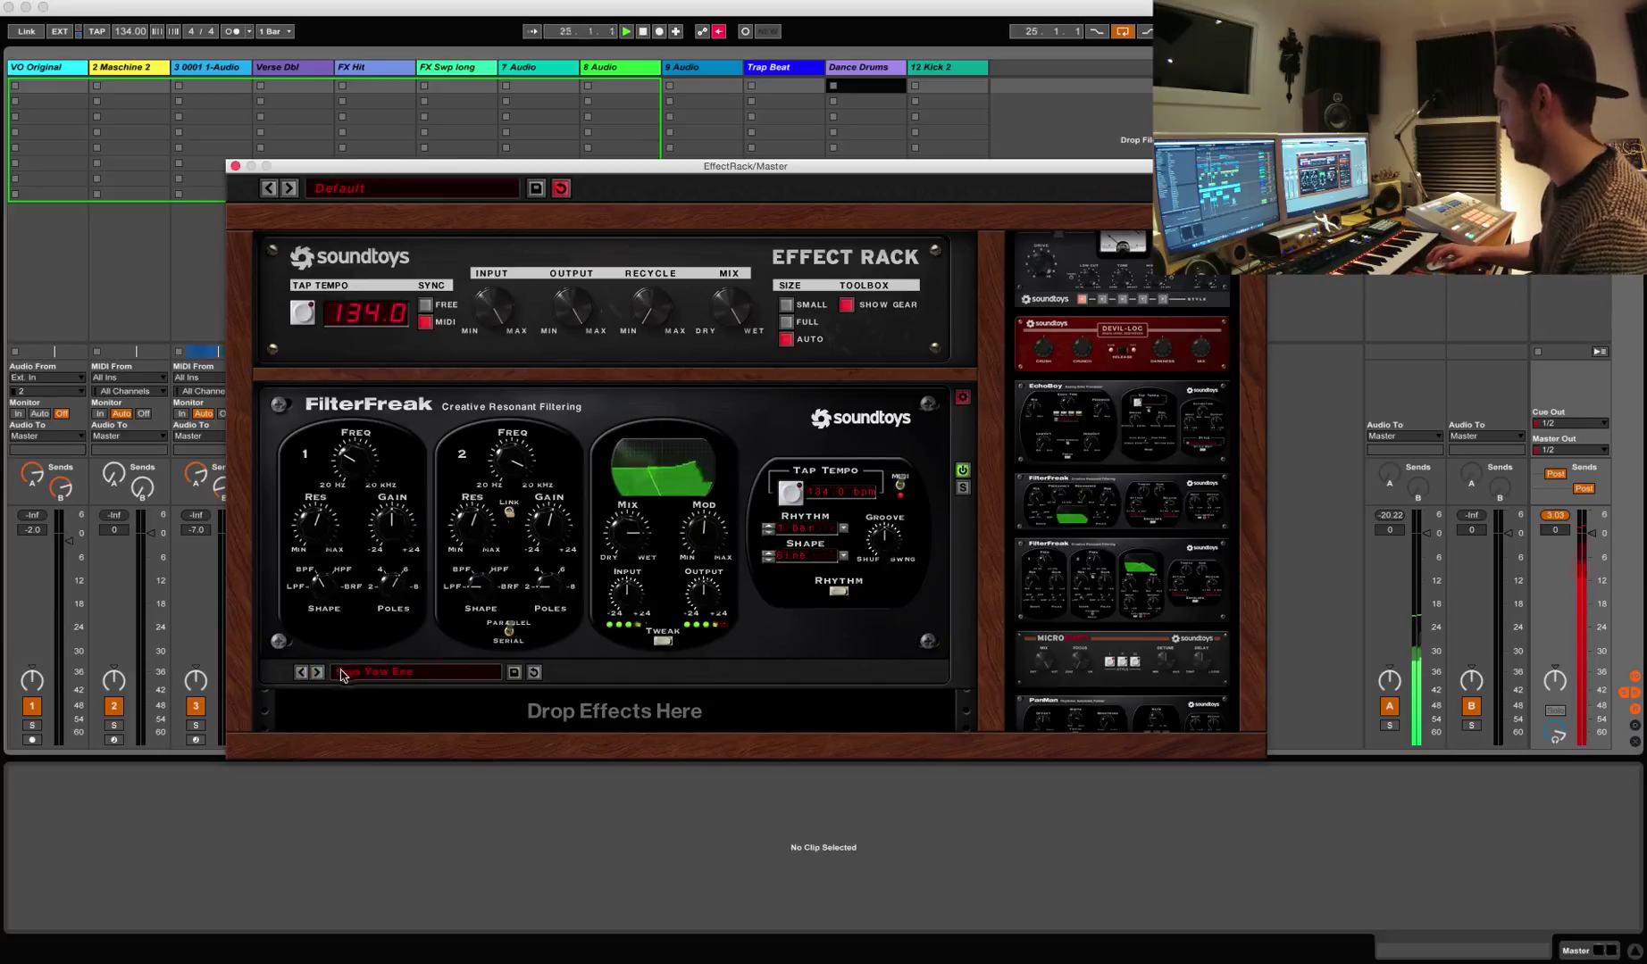
click(319, 672)
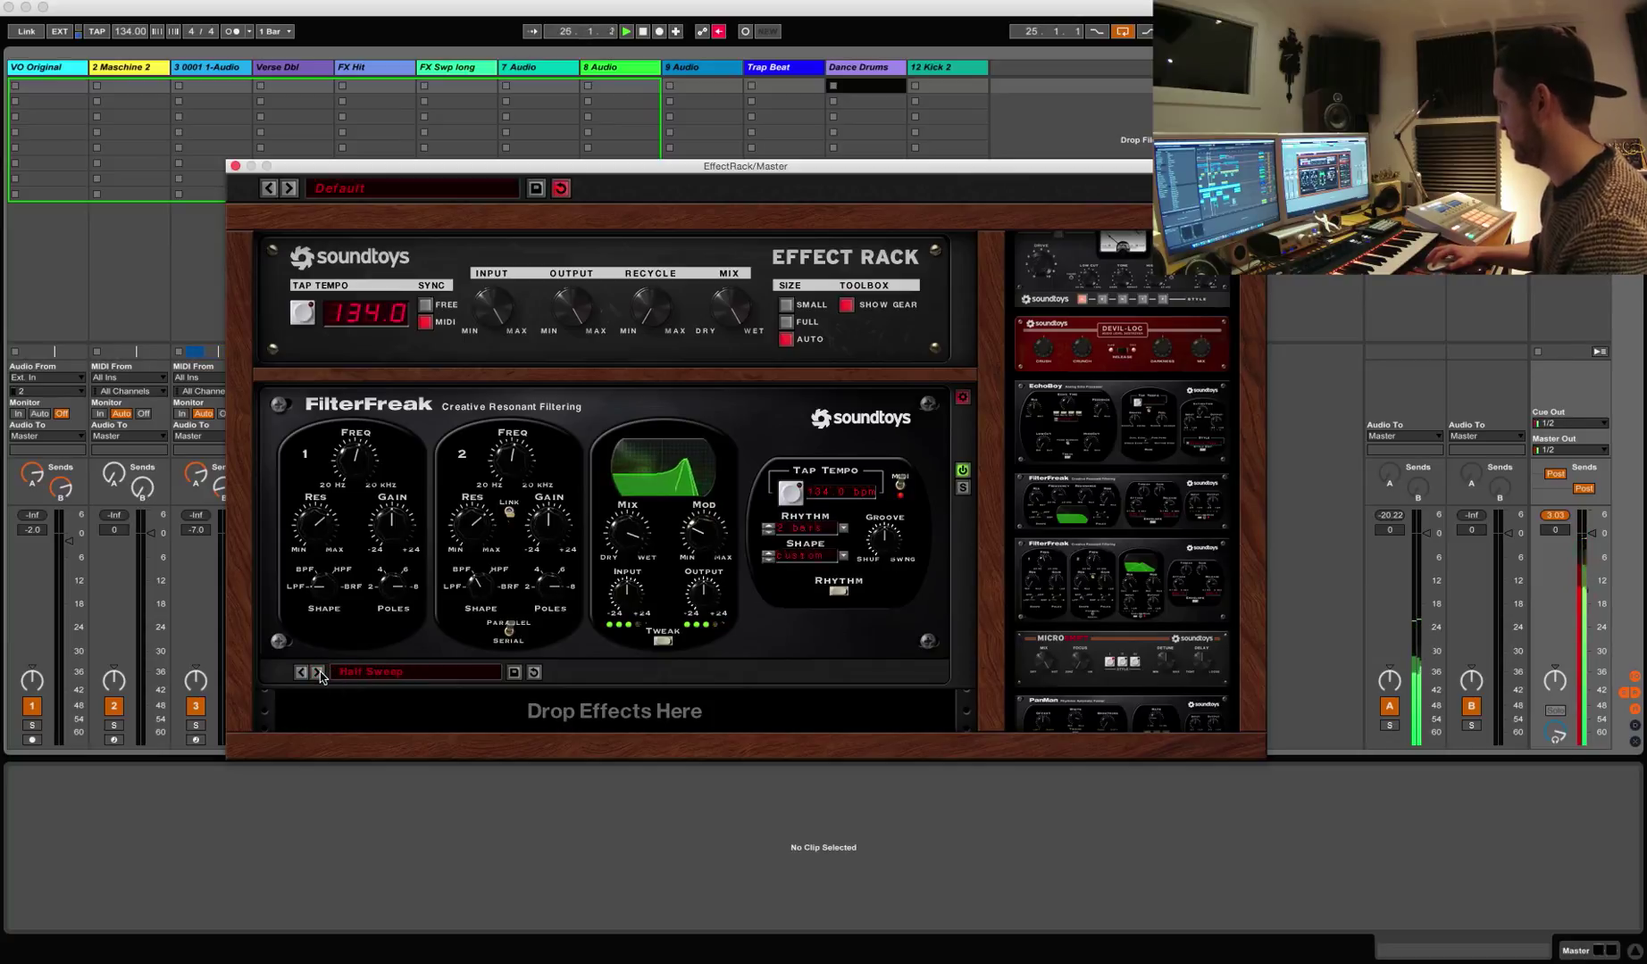
click(318, 672)
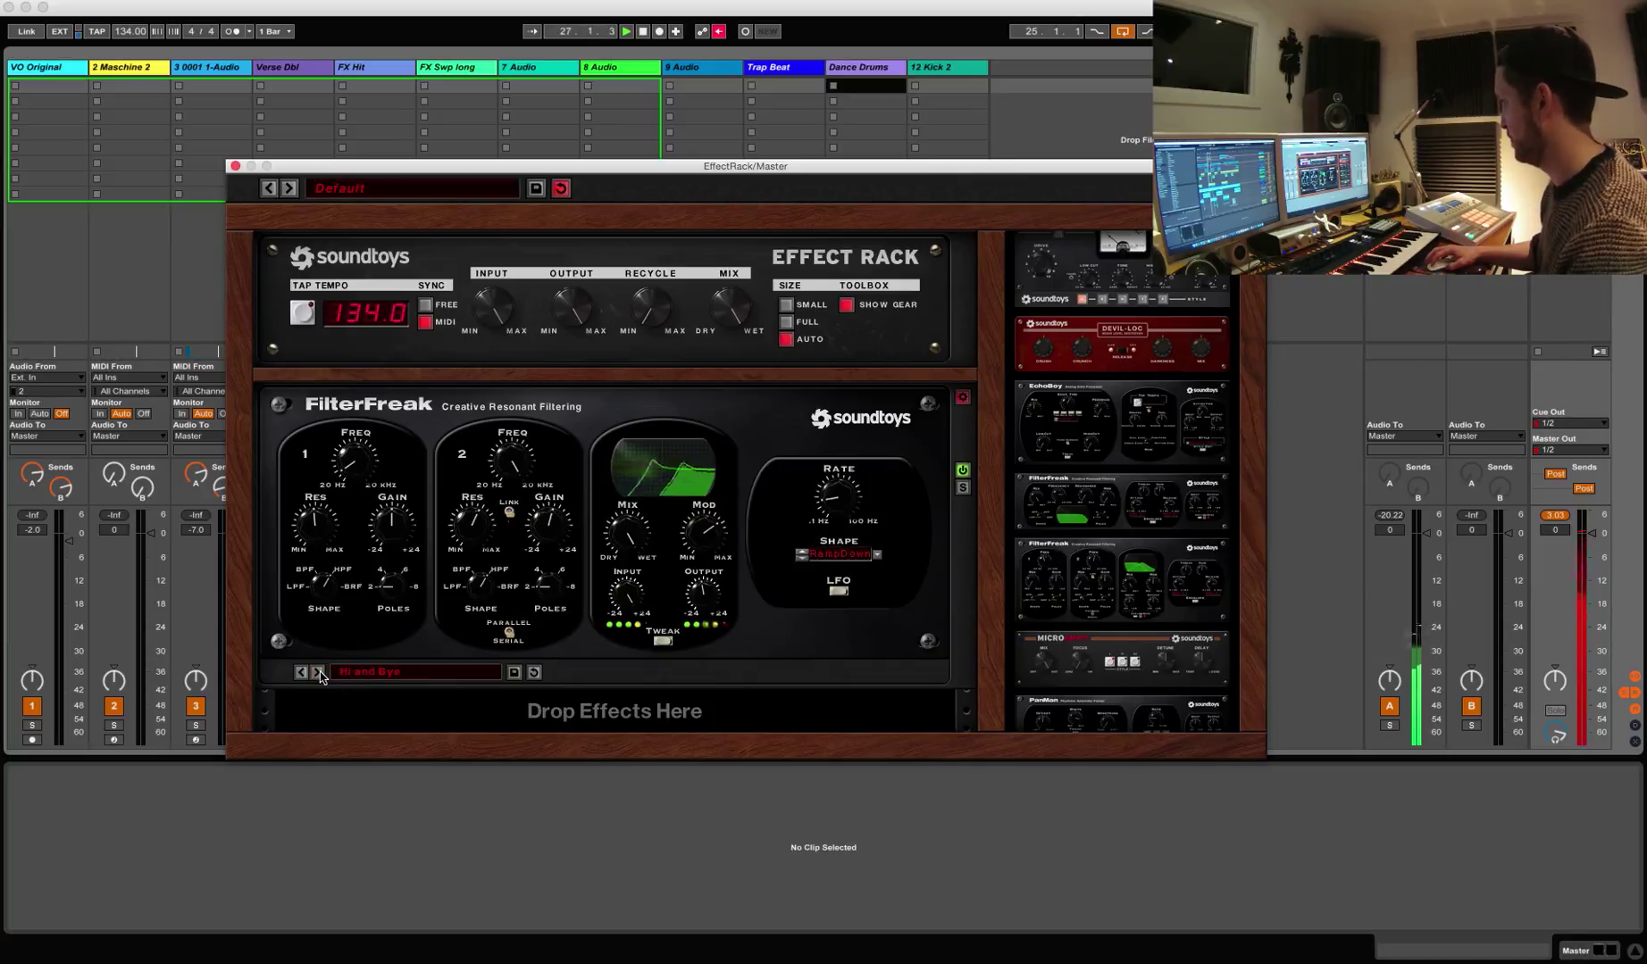
click(319, 673)
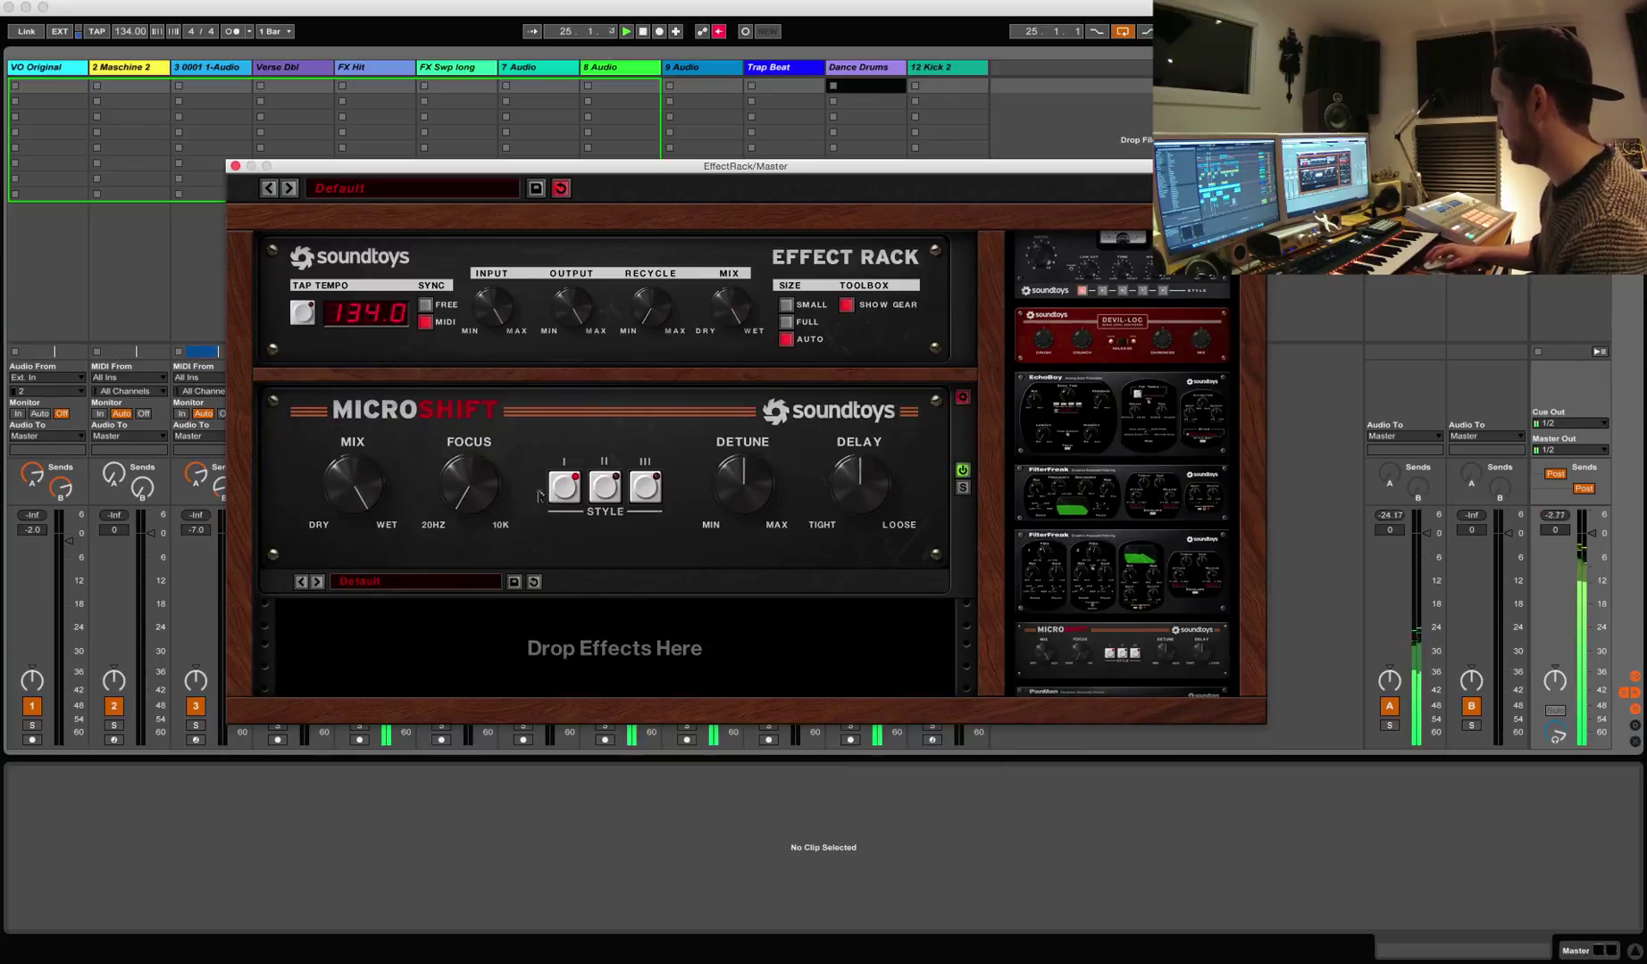
Step: Audition the MicroShift presets from Double through Fat Wide Pads and beyond, adjusting the mix amount on Double
click(318, 583)
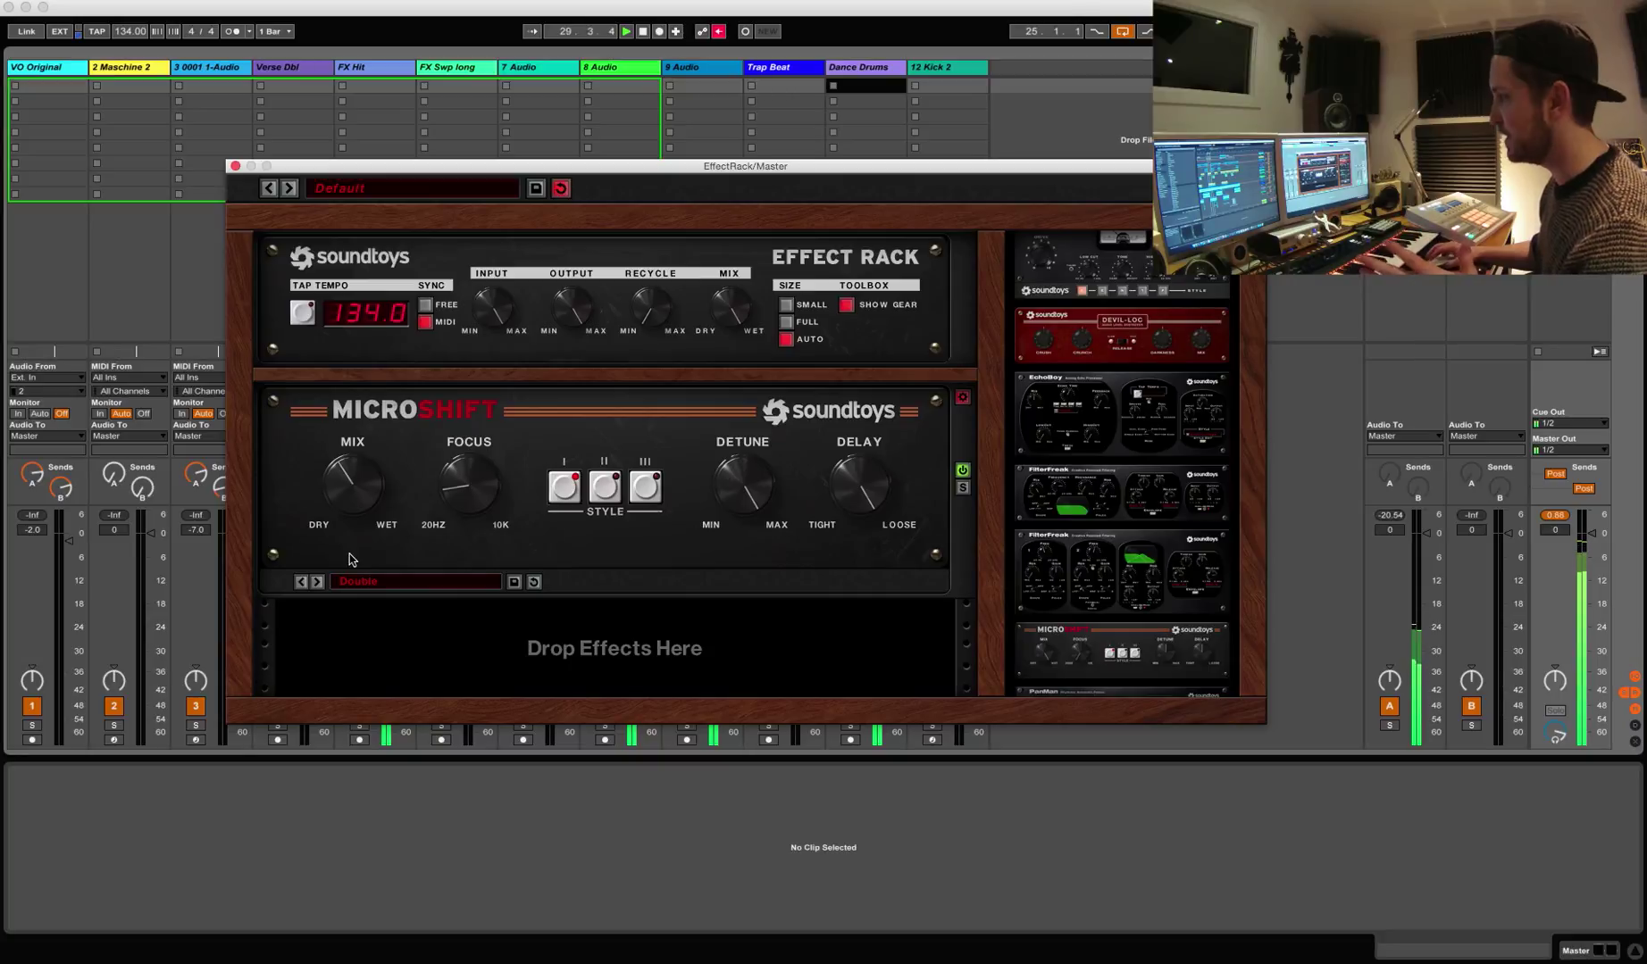
mouse_move(354, 502)
mouse_down()
mouse_move(355, 420)
mouse_move(351, 518)
mouse_move(351, 505)
mouse_up()
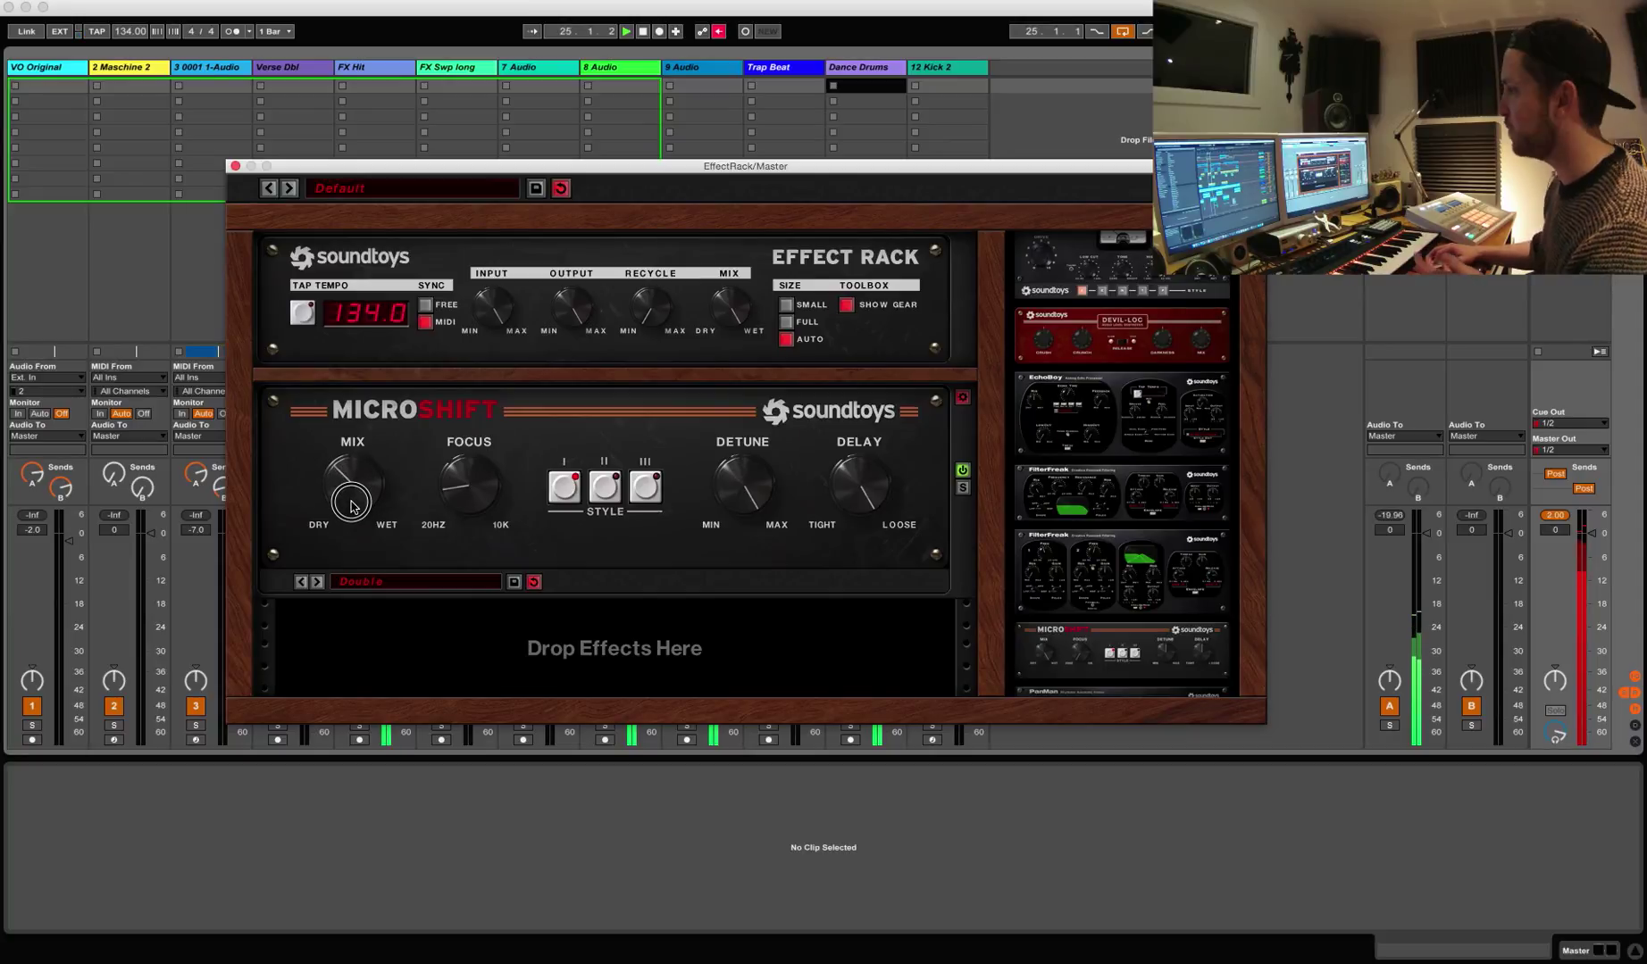
click(318, 582)
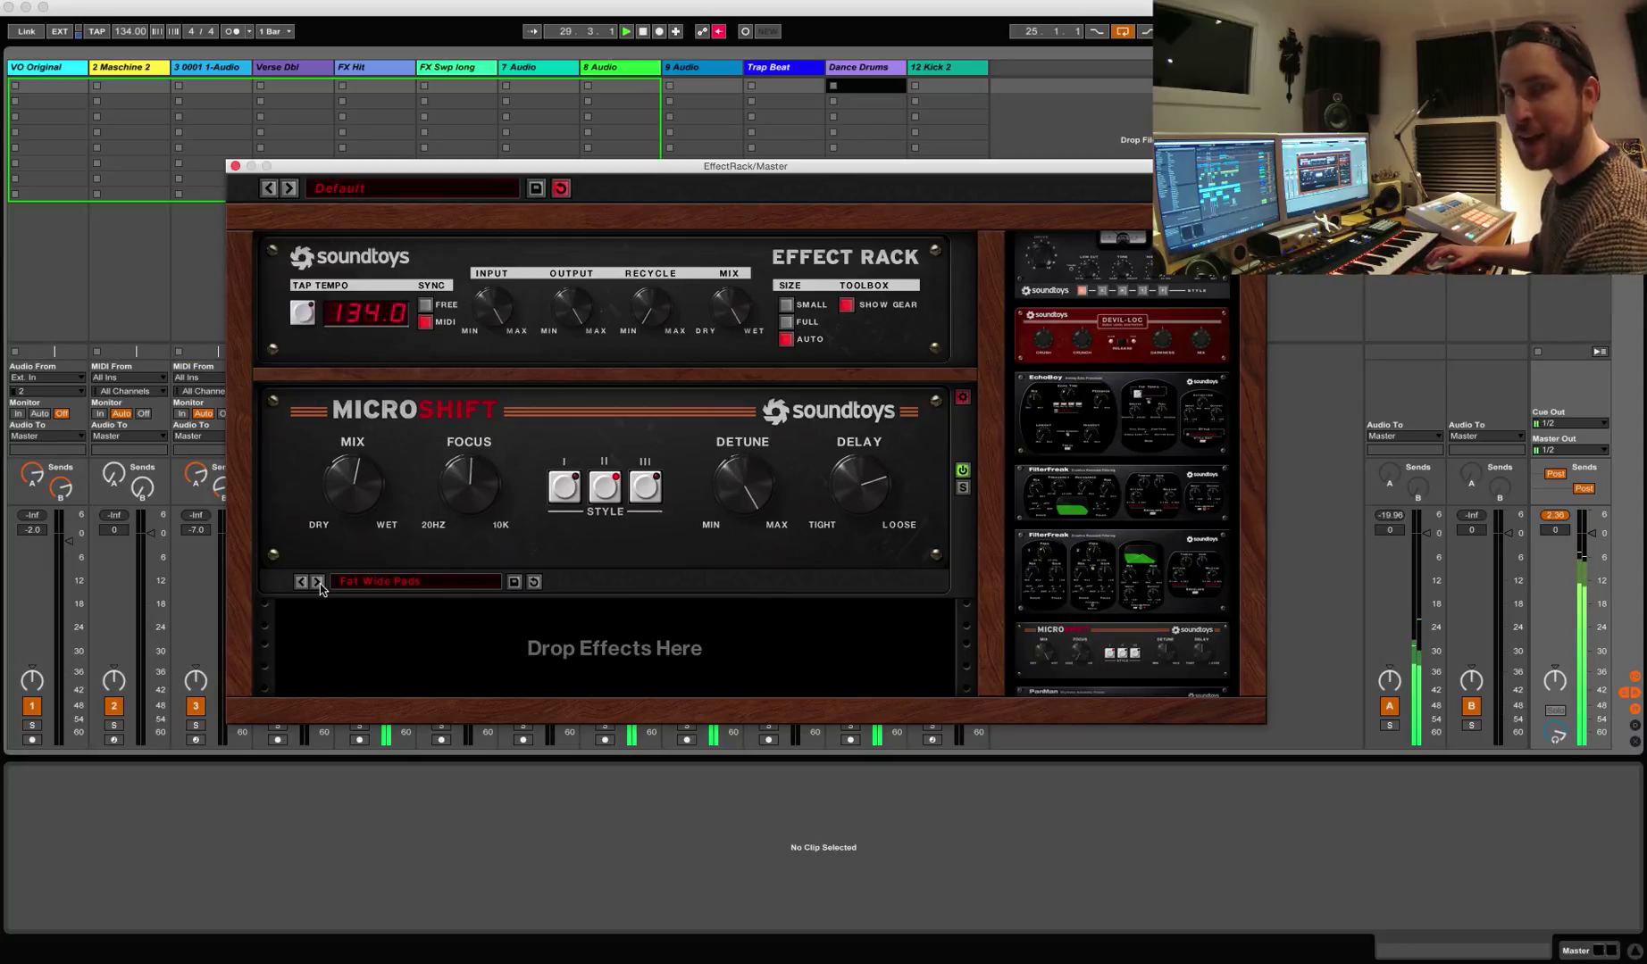
click(318, 582)
click(318, 582)
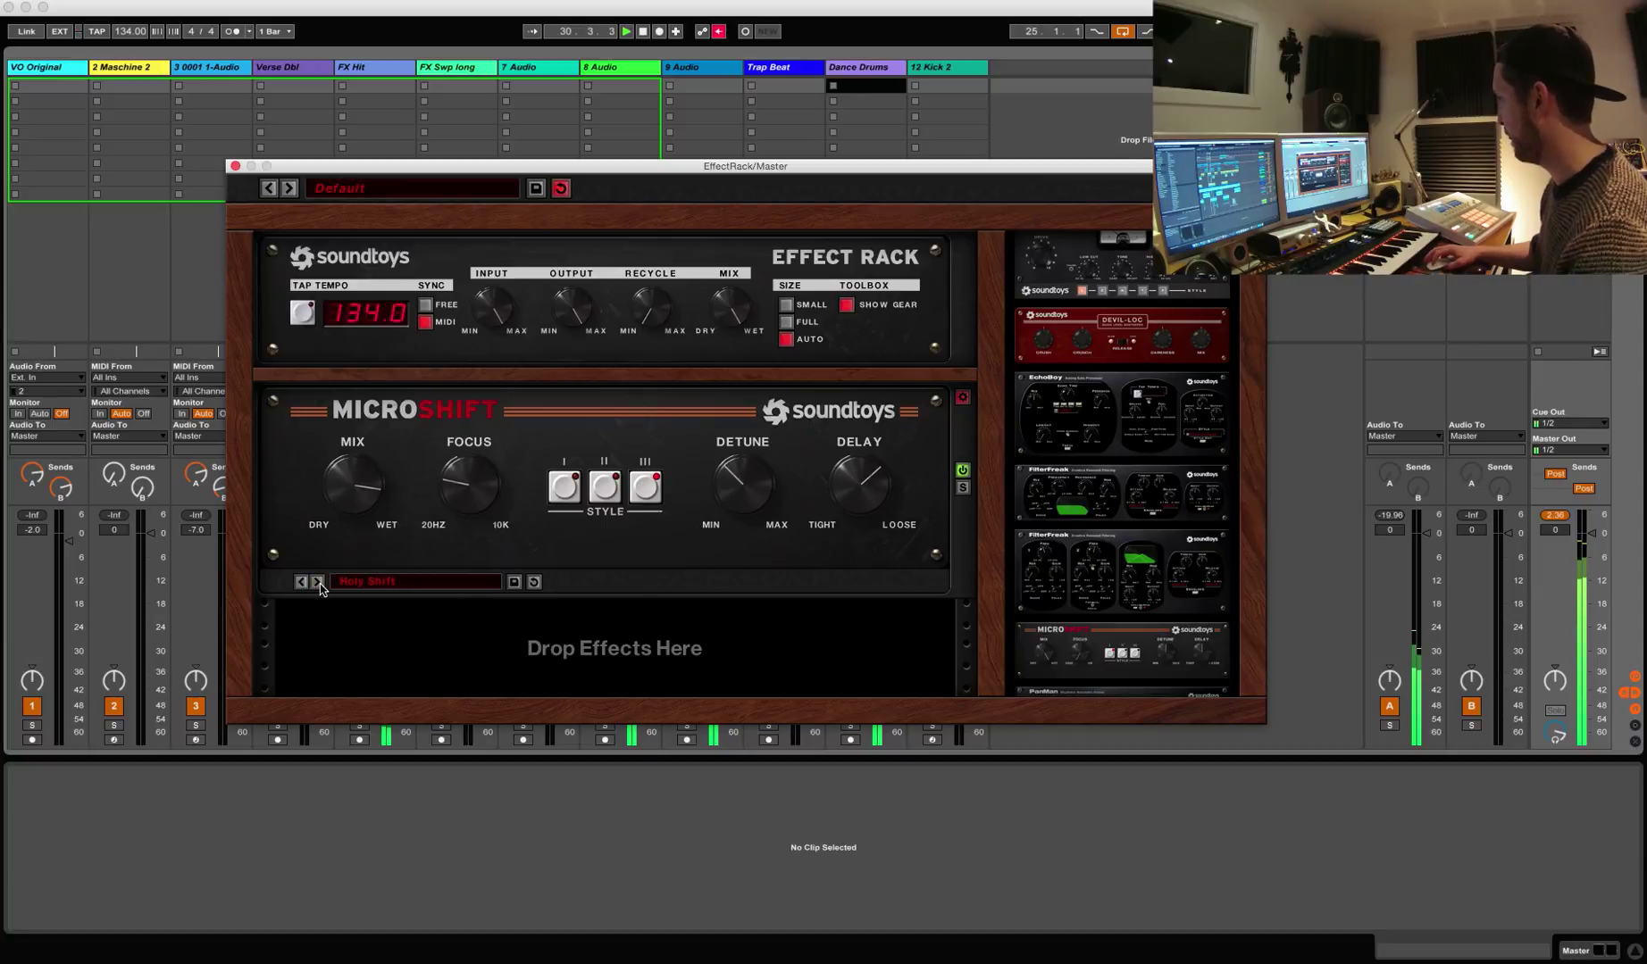
Step: Replace the MicroShift with the PanMan, restart playback and audition its presets, ending on One Bar Wide MIDI
scroll(1086, 639, down, 3)
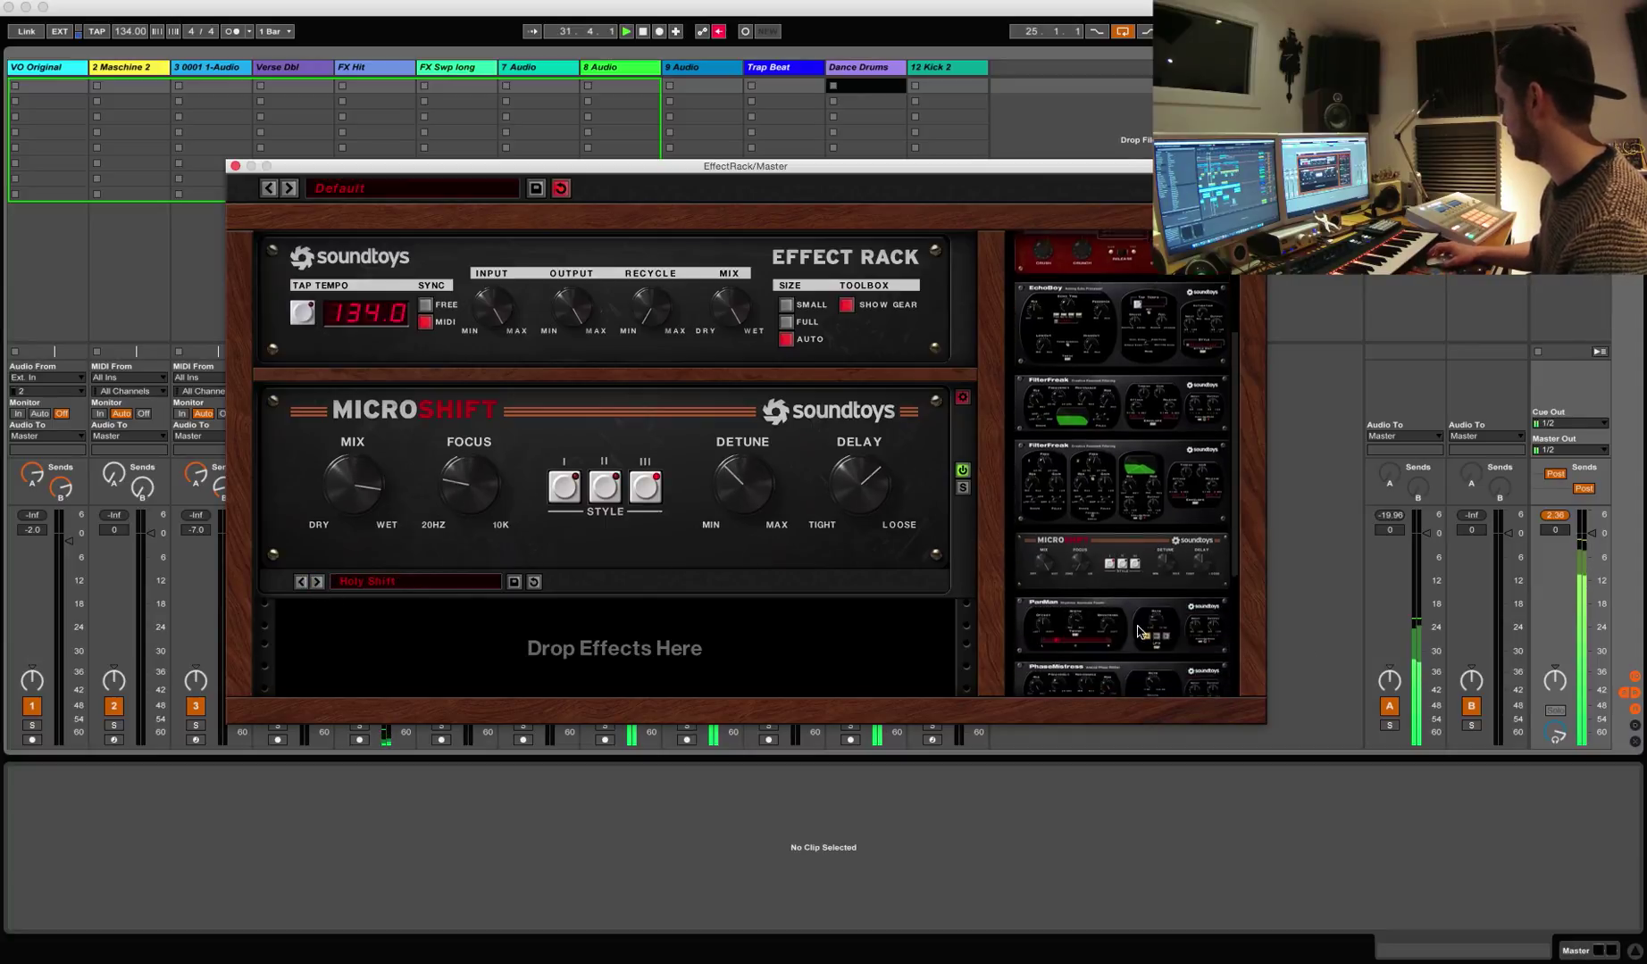
drag(1119, 592, 536, 478)
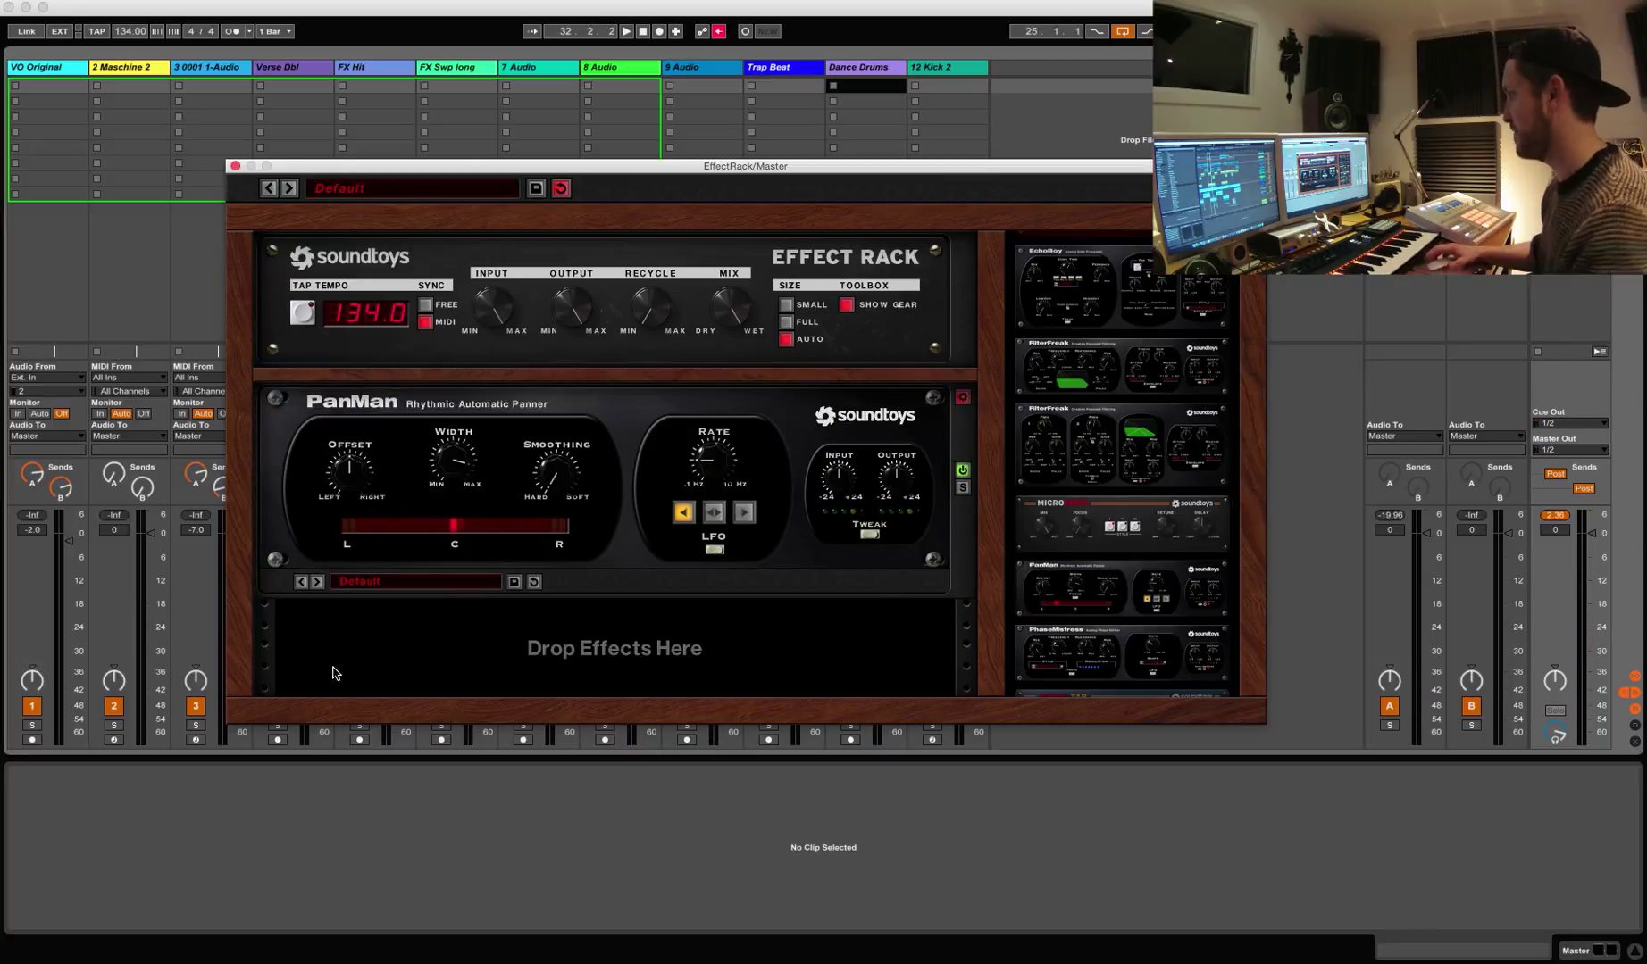
key(space)
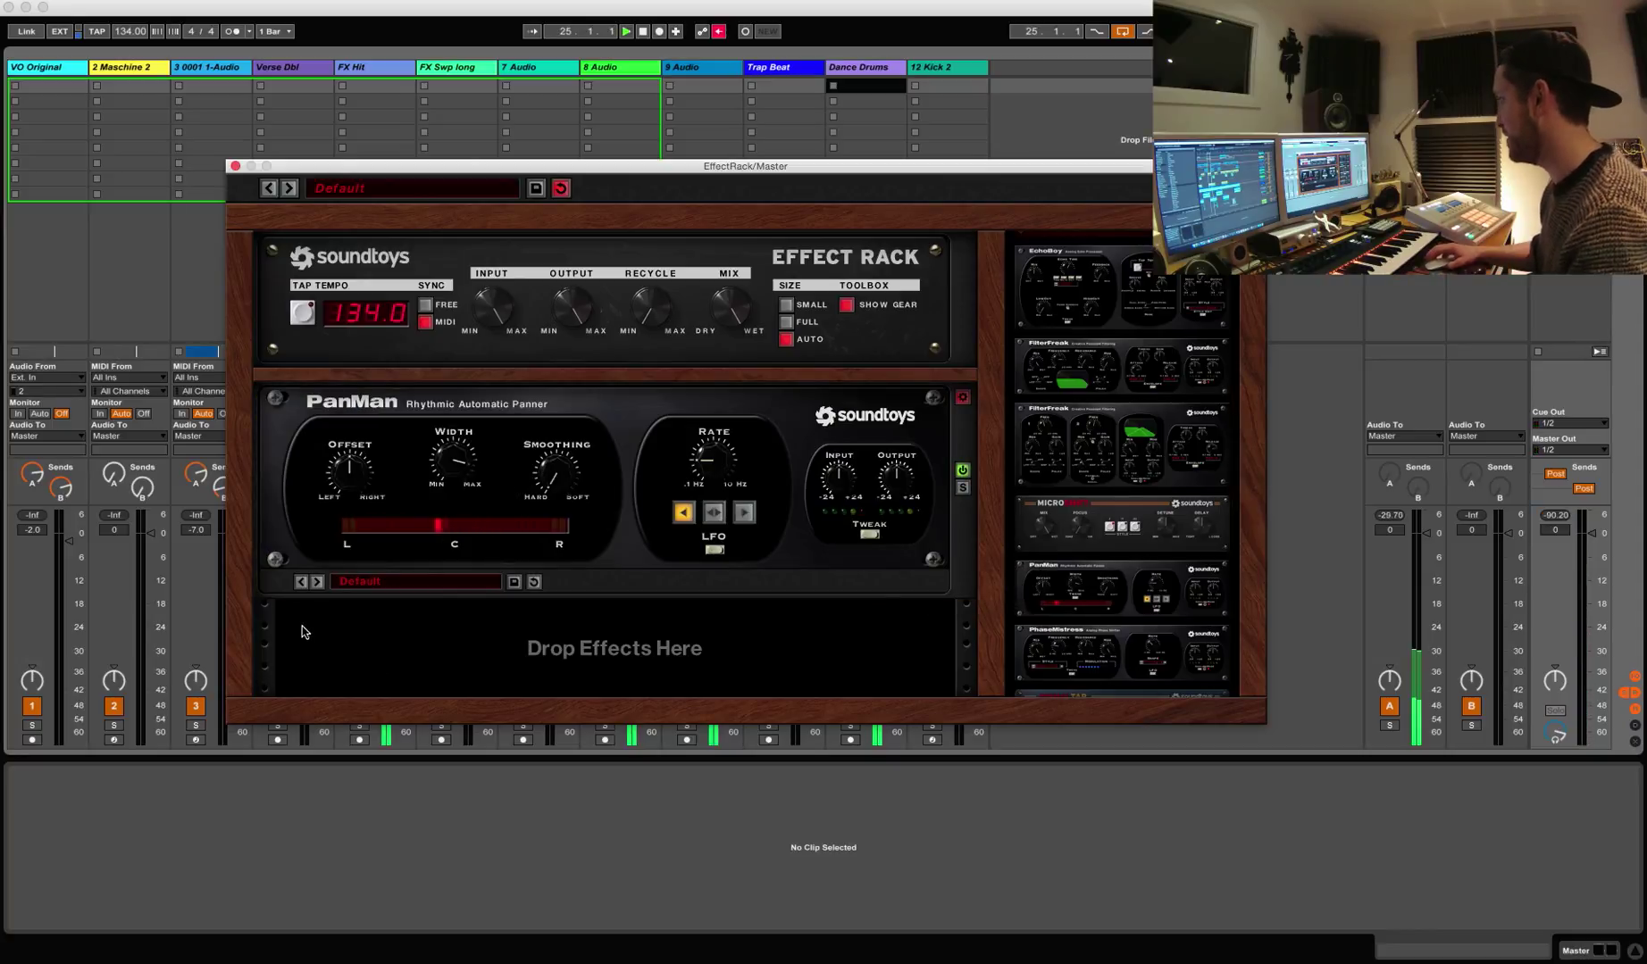
click(317, 583)
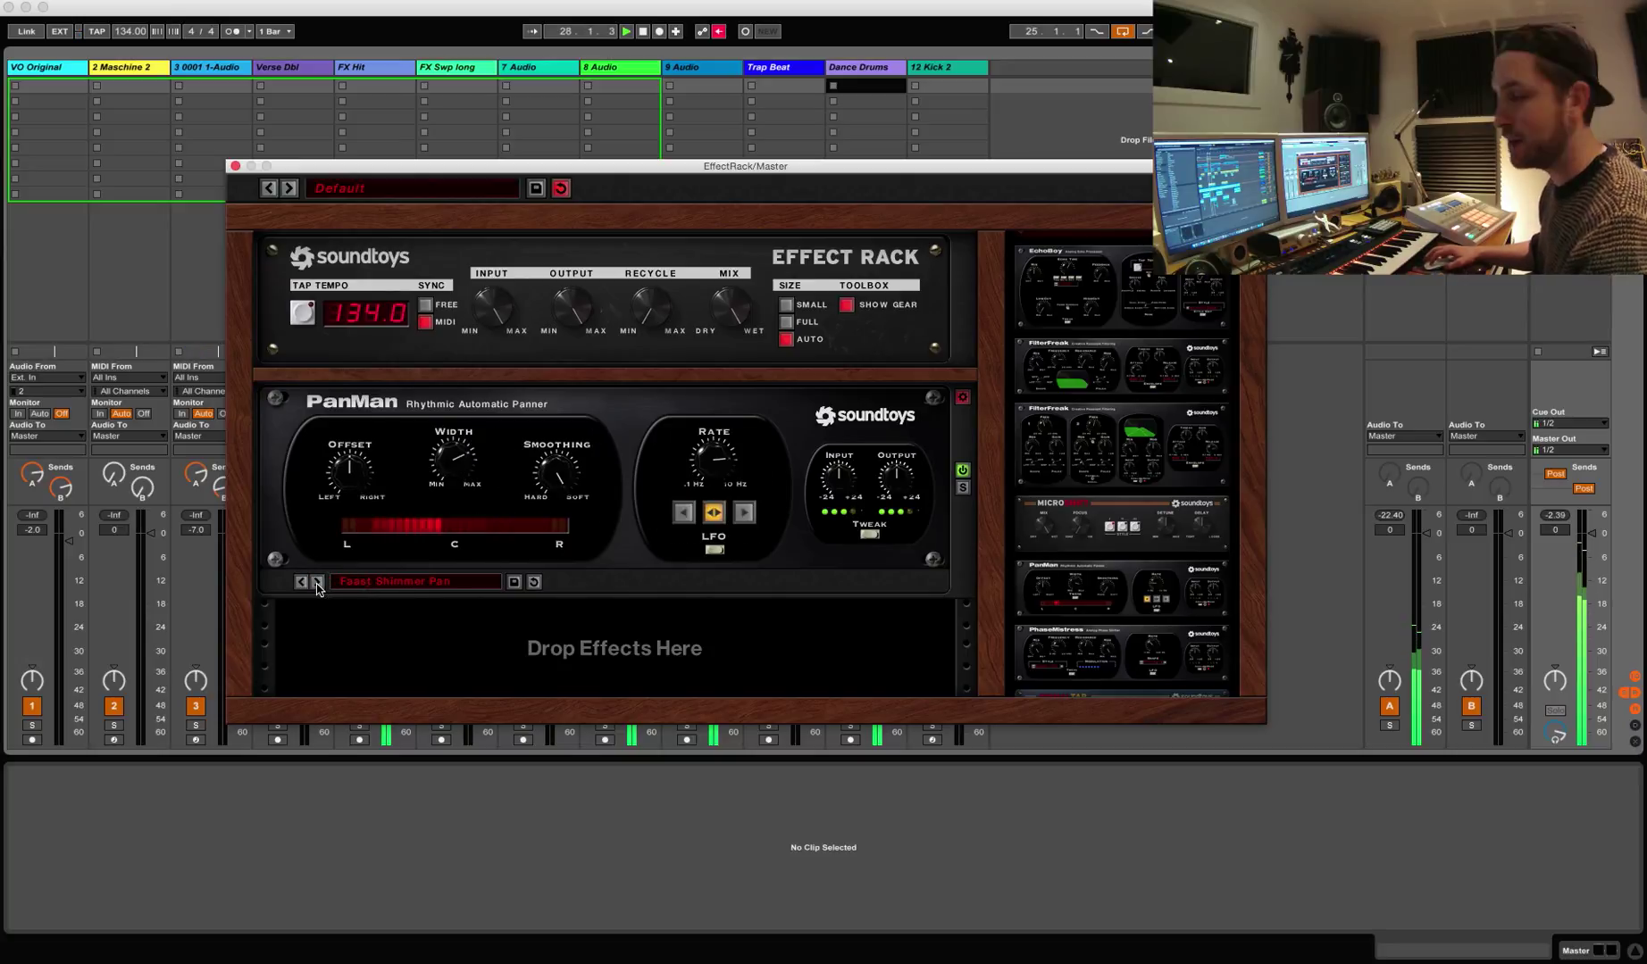
click(317, 582)
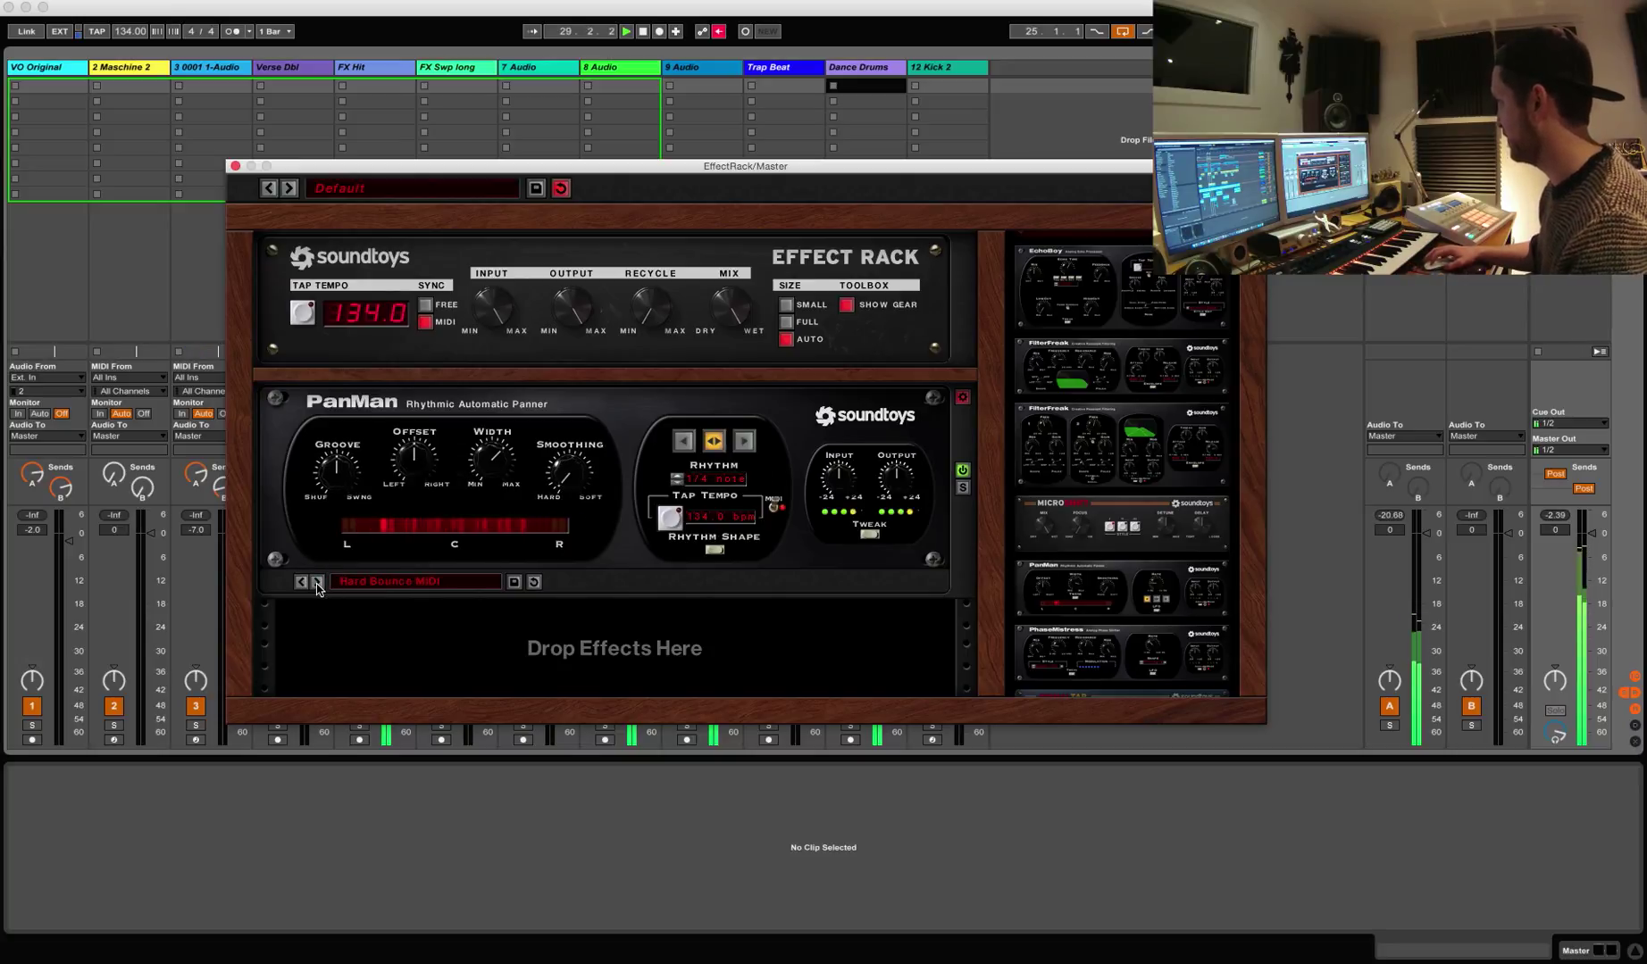
click(317, 583)
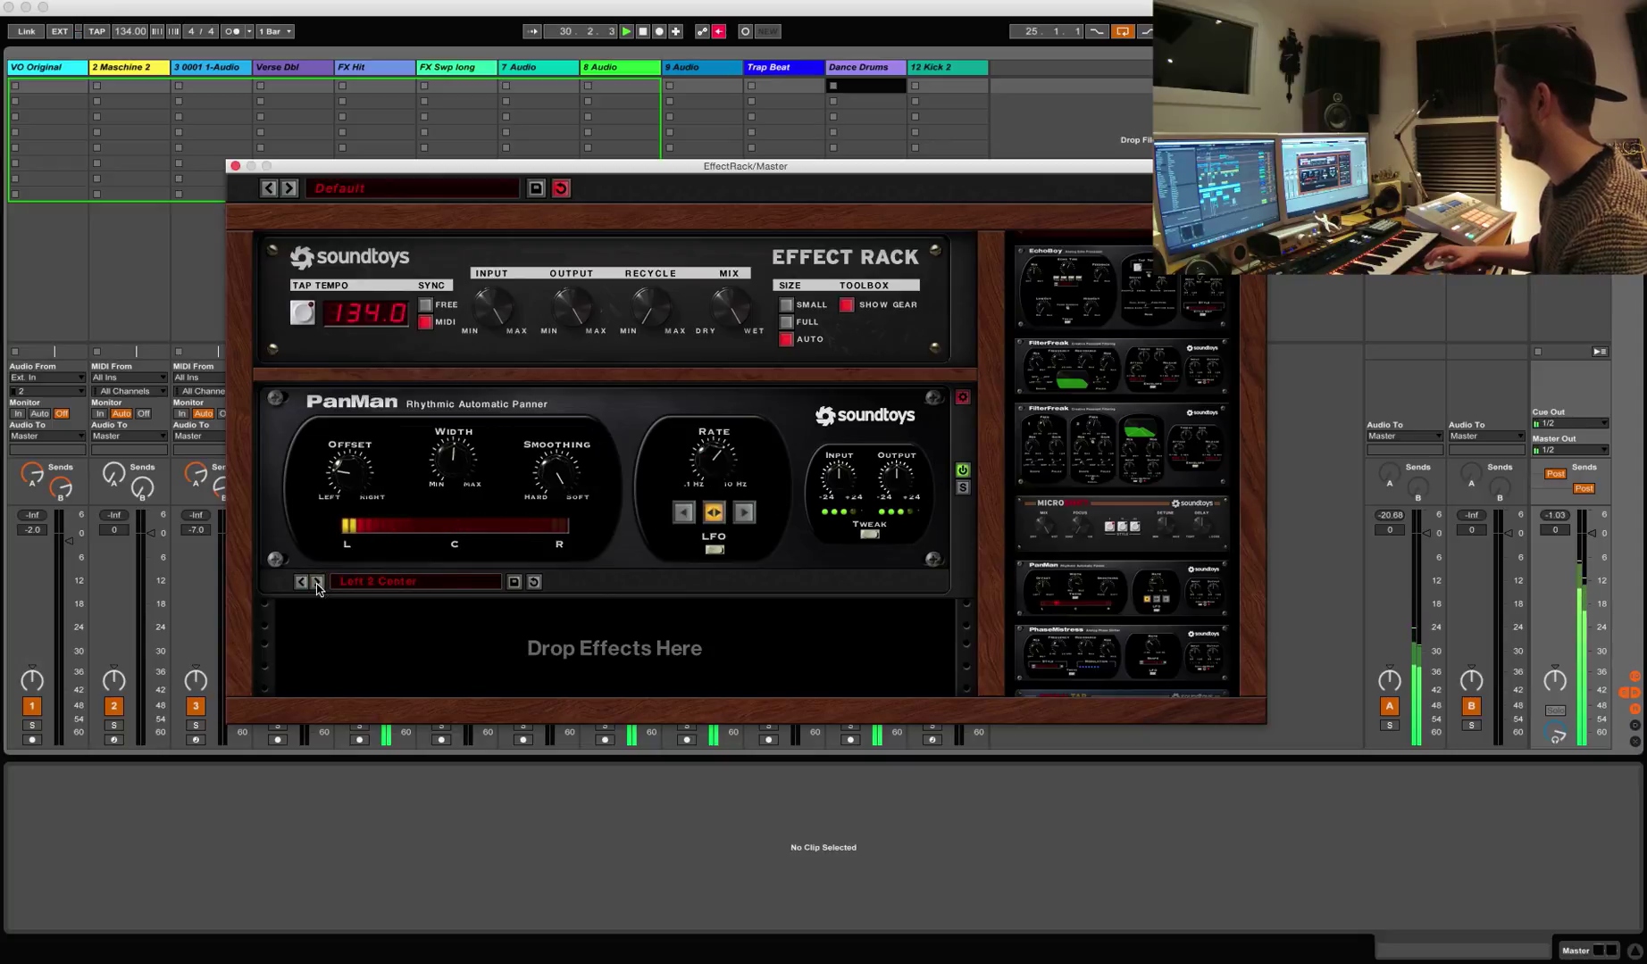
click(317, 582)
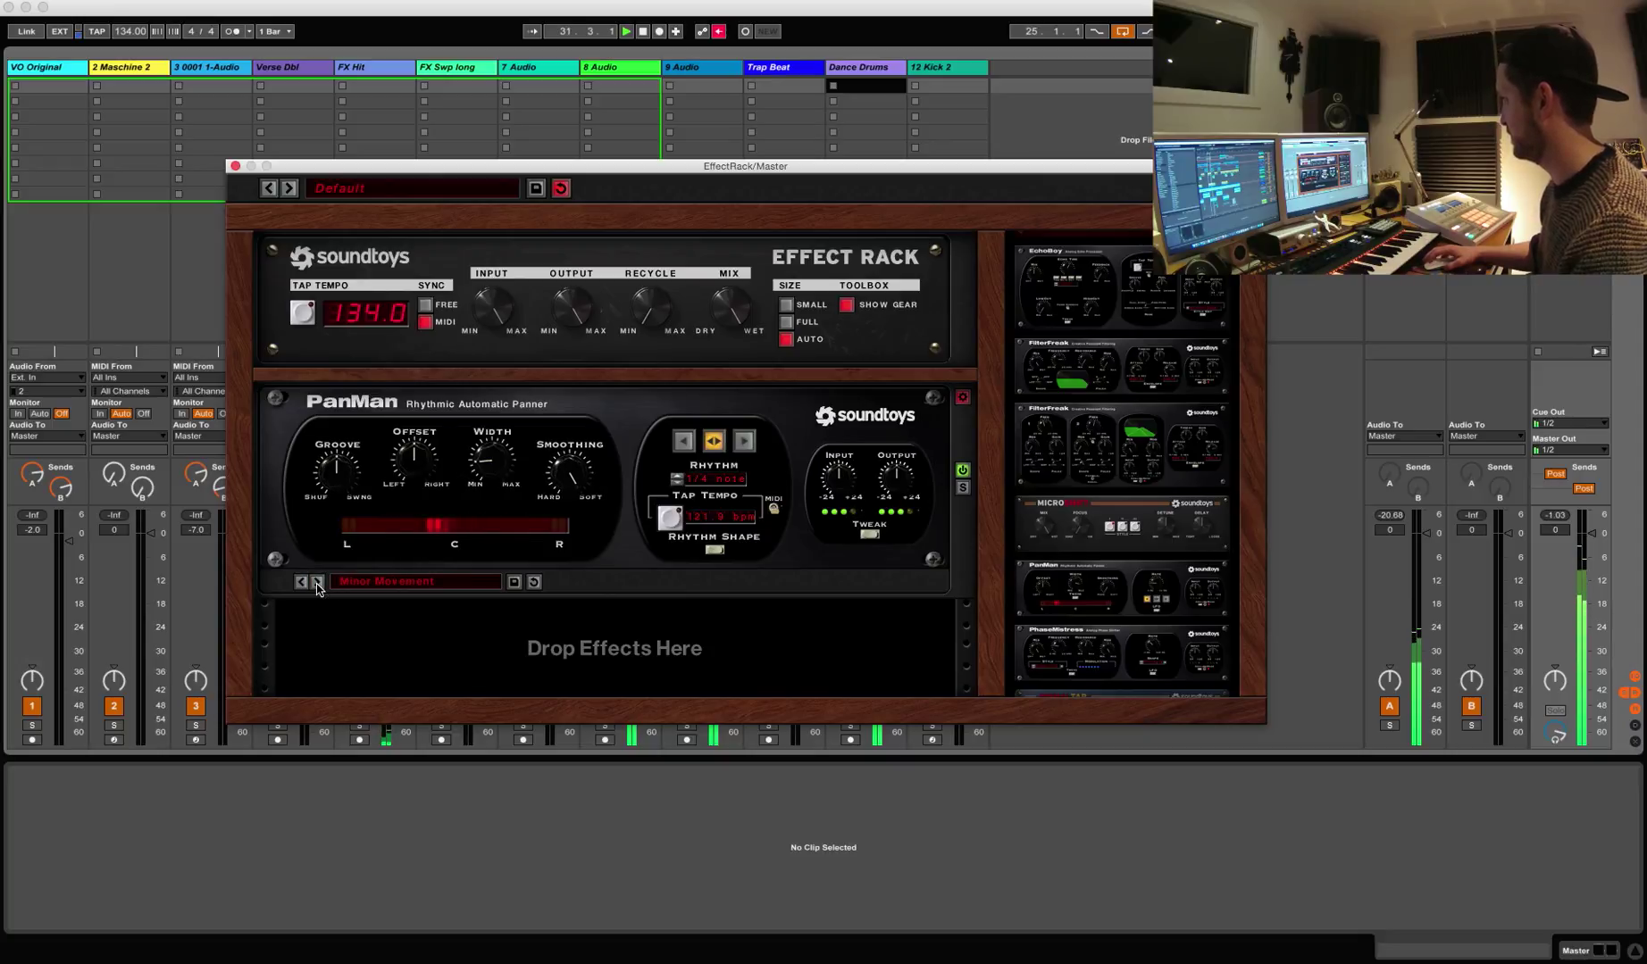
click(317, 582)
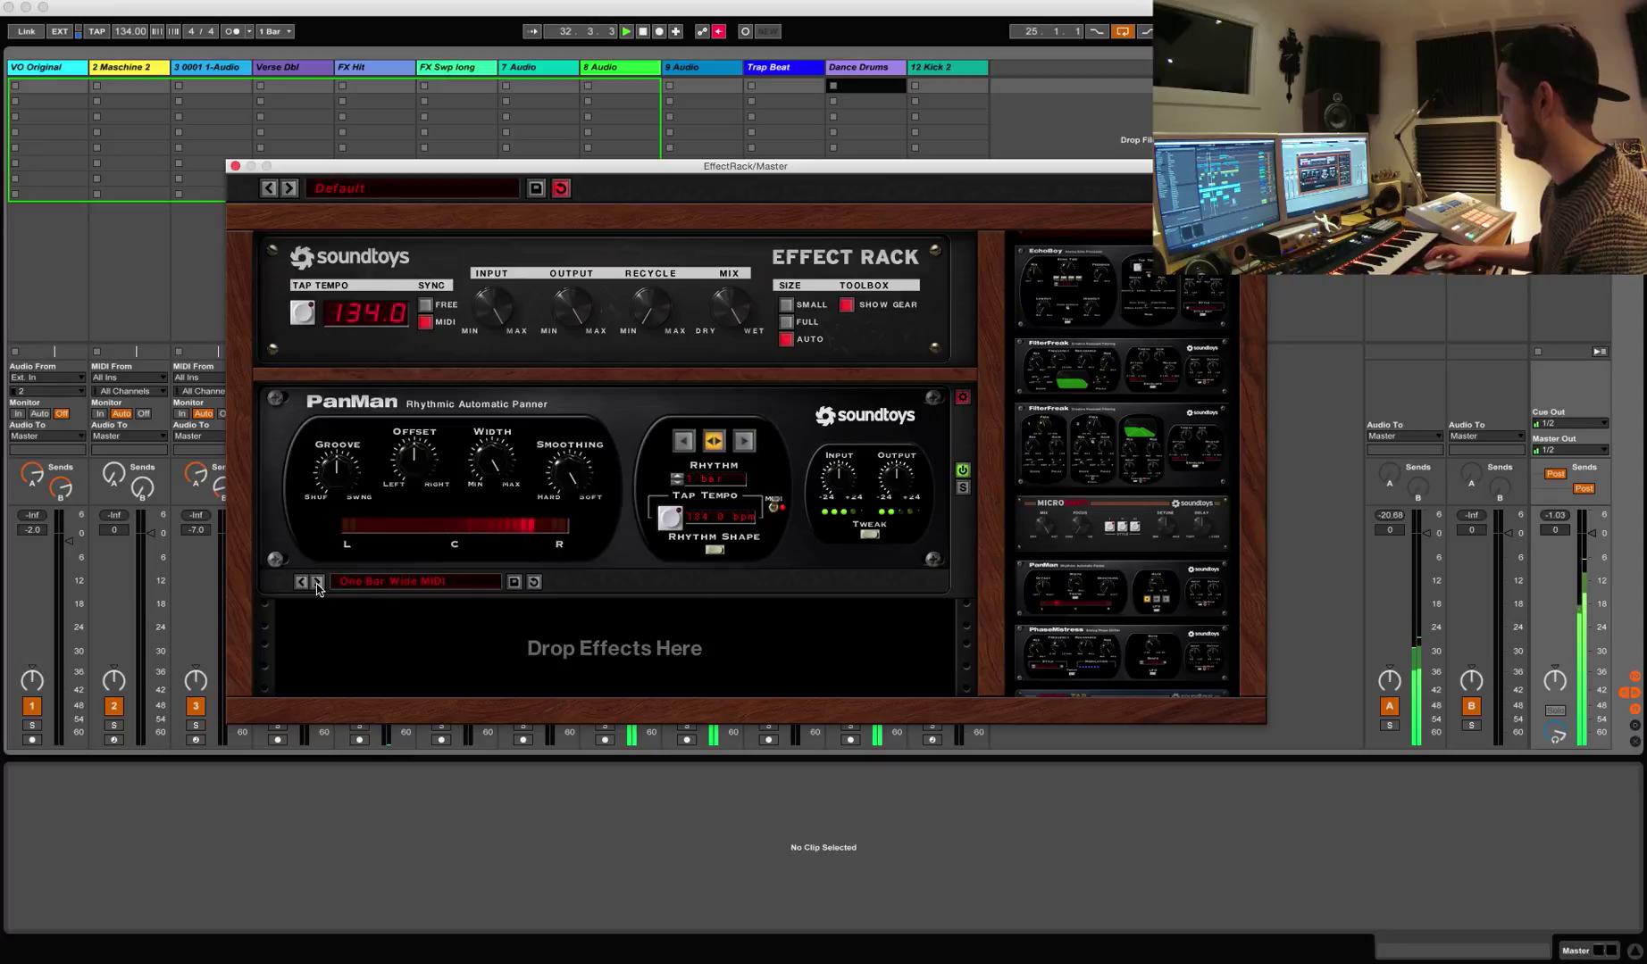
scroll(1145, 625, down, 2)
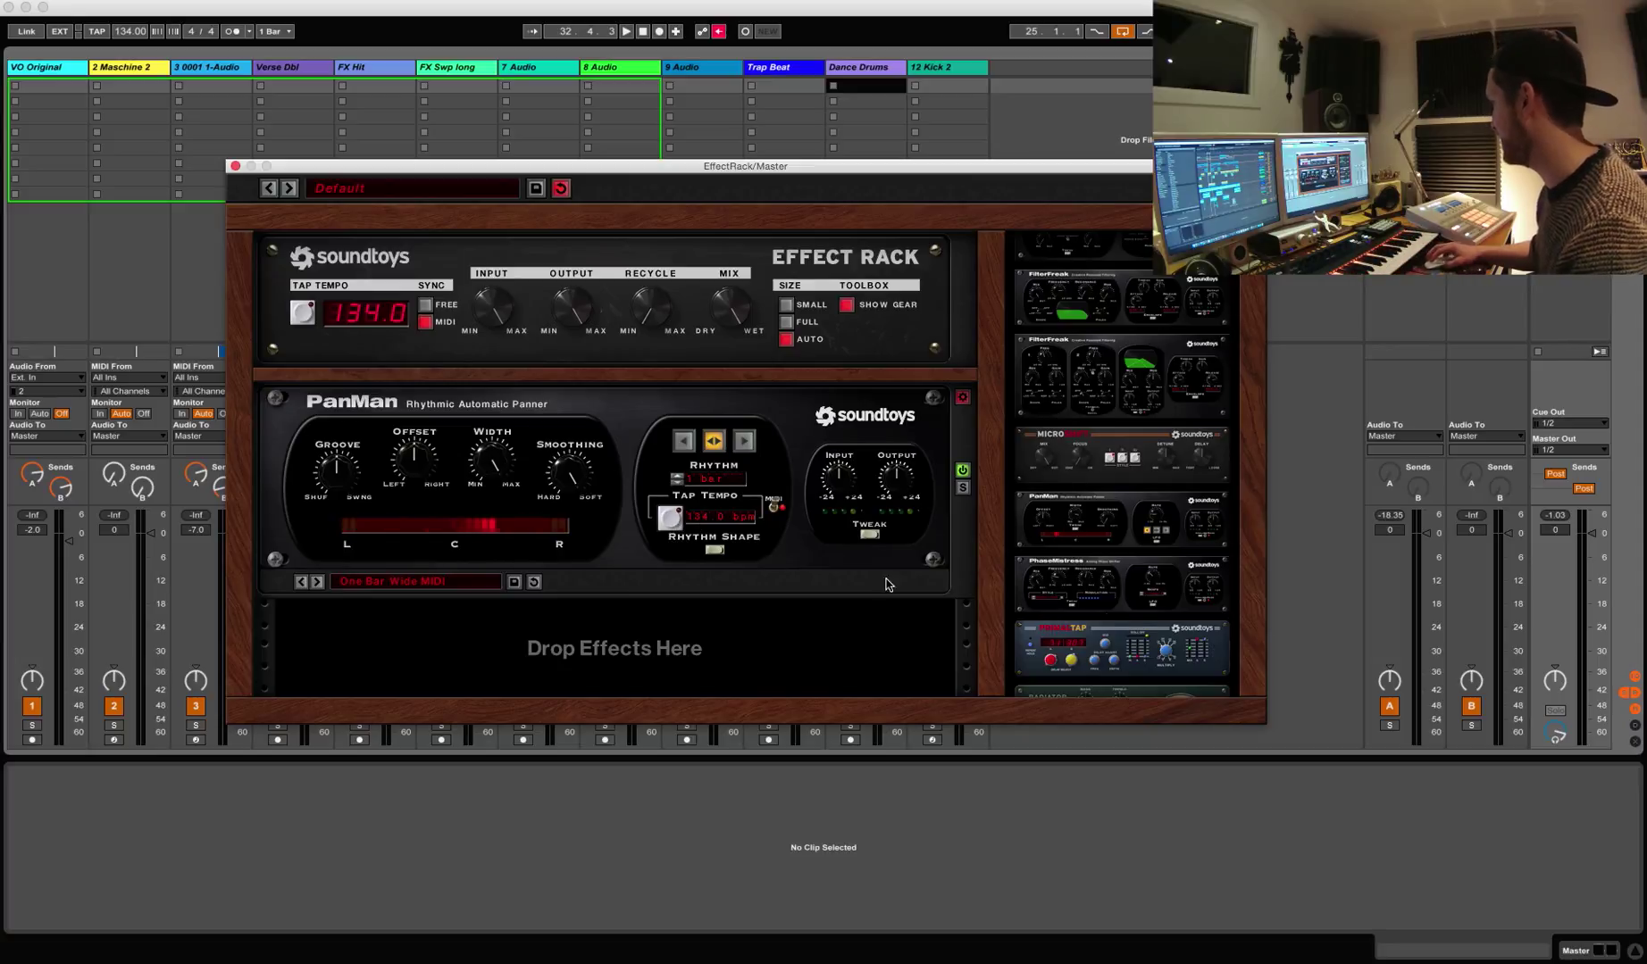
Step: Replace the PanMan with the PhaseMistress, restart playback and audition its presets up to 3 by 14 Modern
scroll(1072, 563, down, 1)
drag(1070, 561, 385, 523)
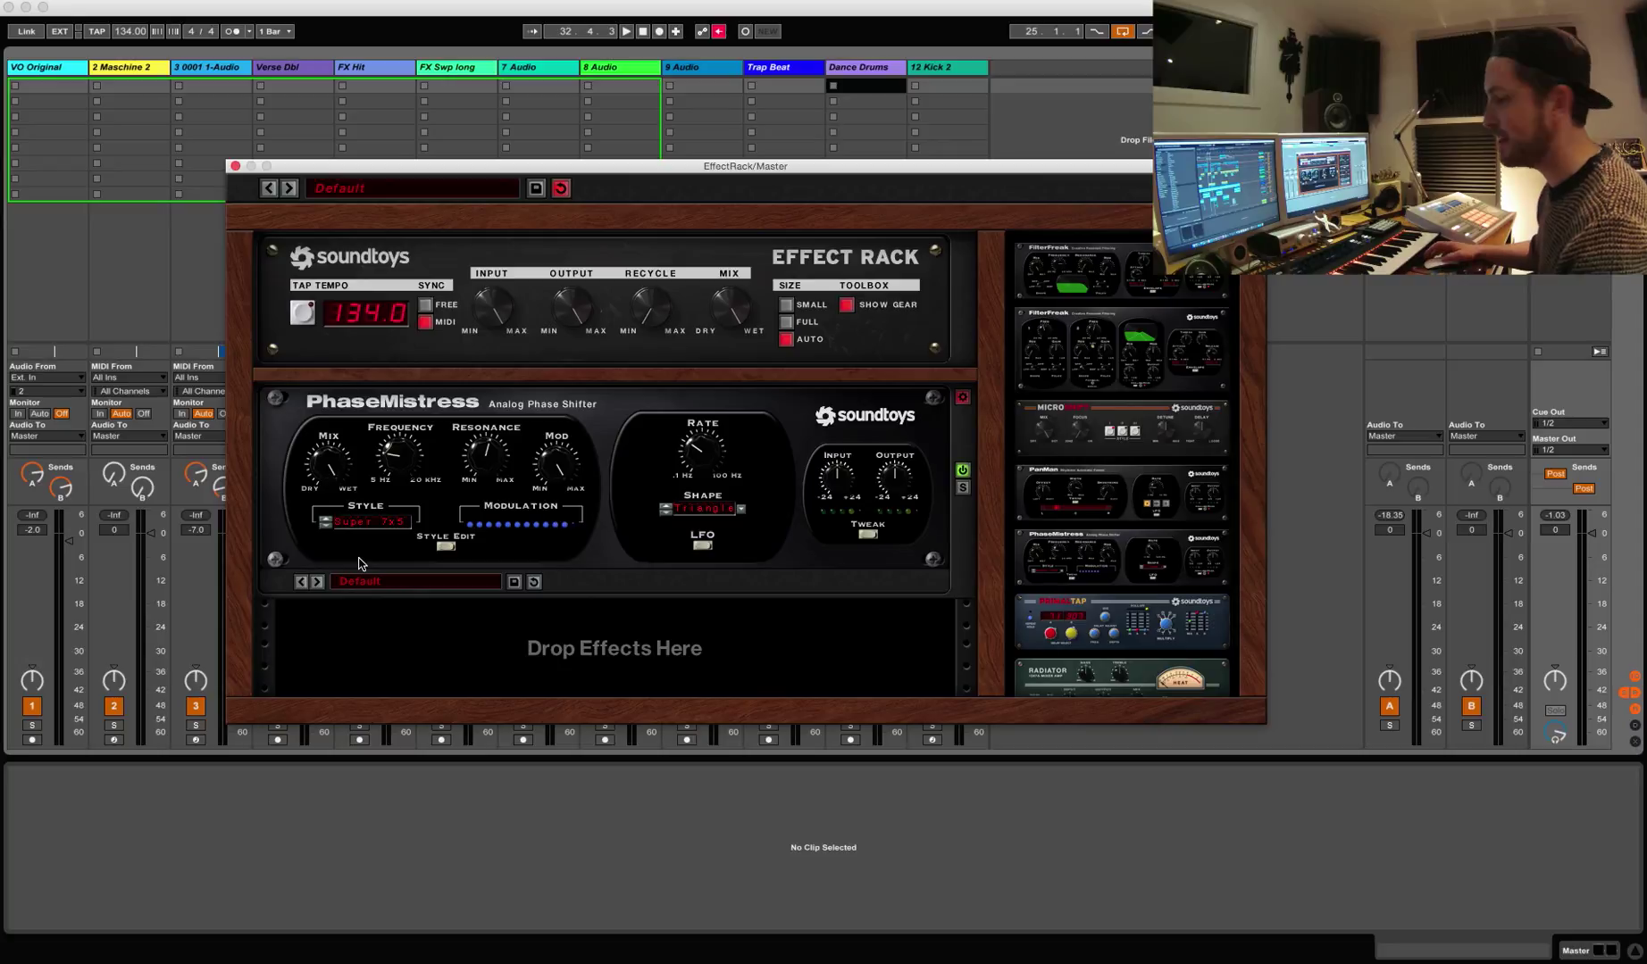
key(space)
click(319, 583)
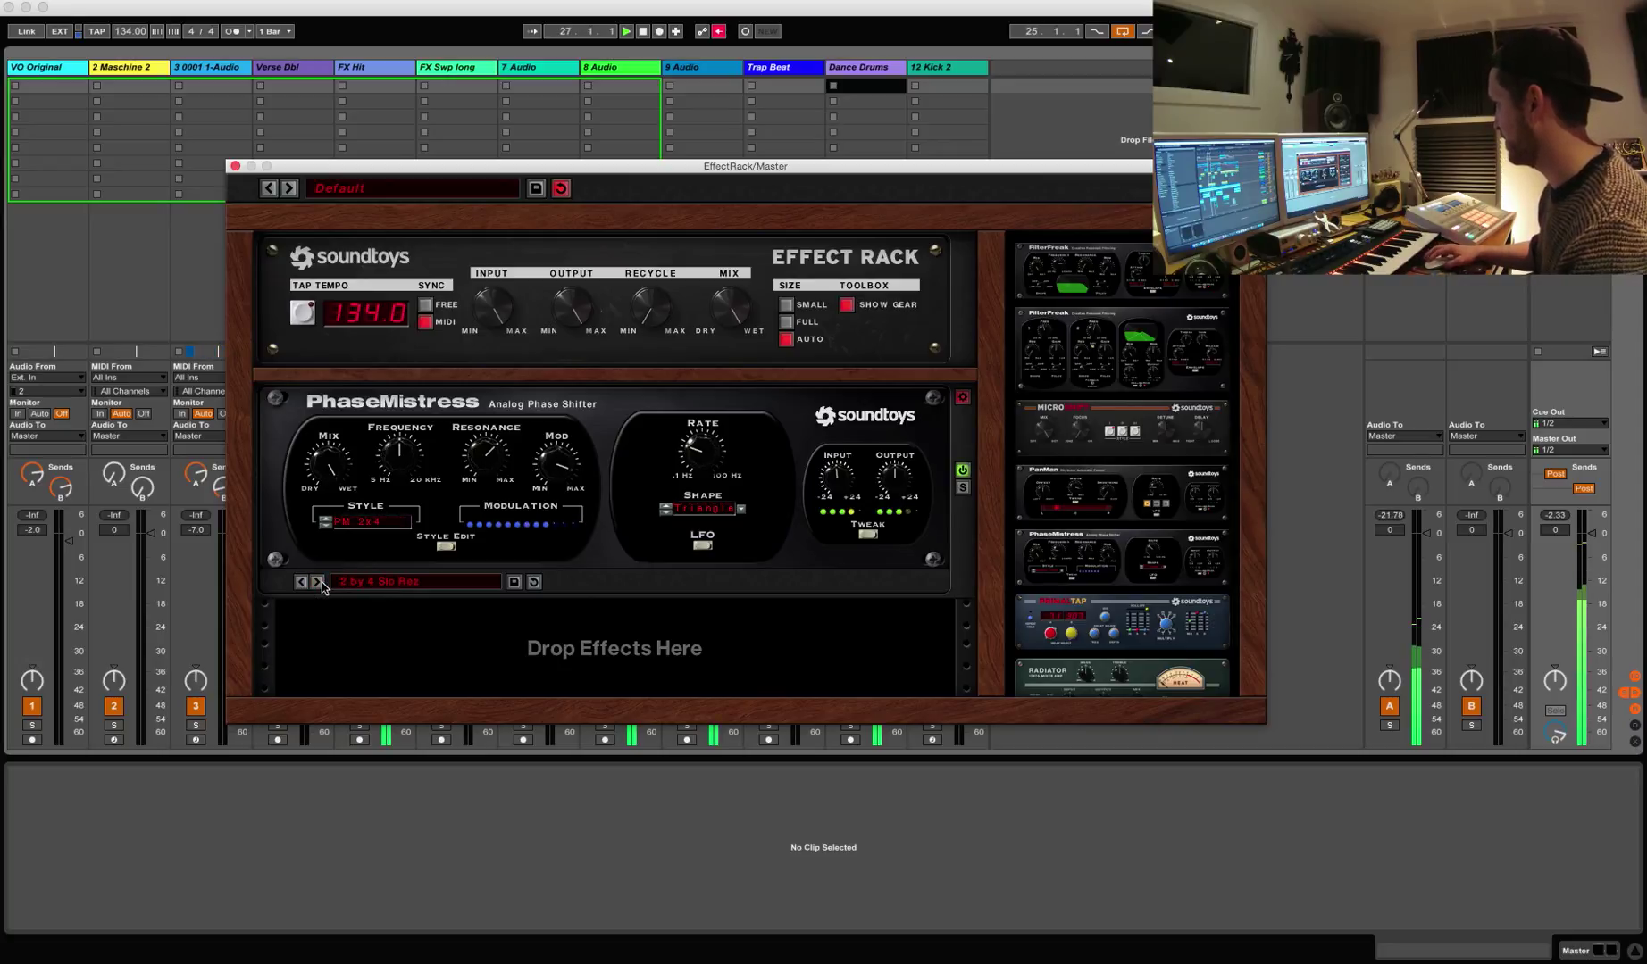
click(319, 582)
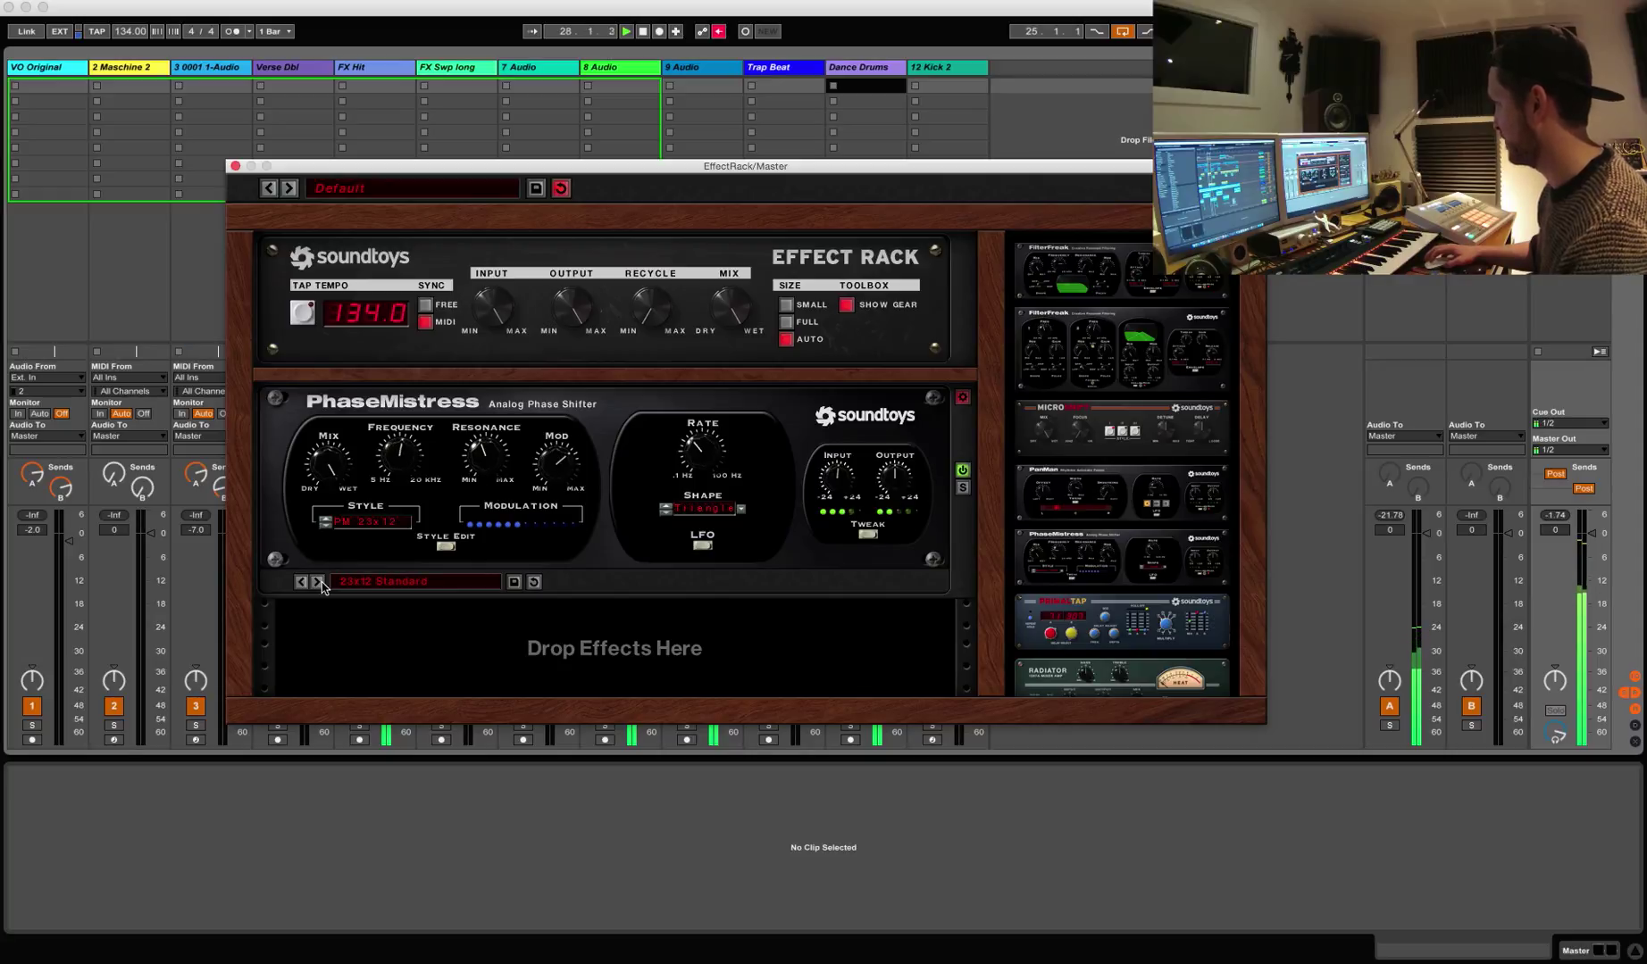
click(319, 582)
Step: Replace the PhaseMistress with the PrimalTap, reveal its tweak settings and restart playback
scroll(1090, 597, down, 3)
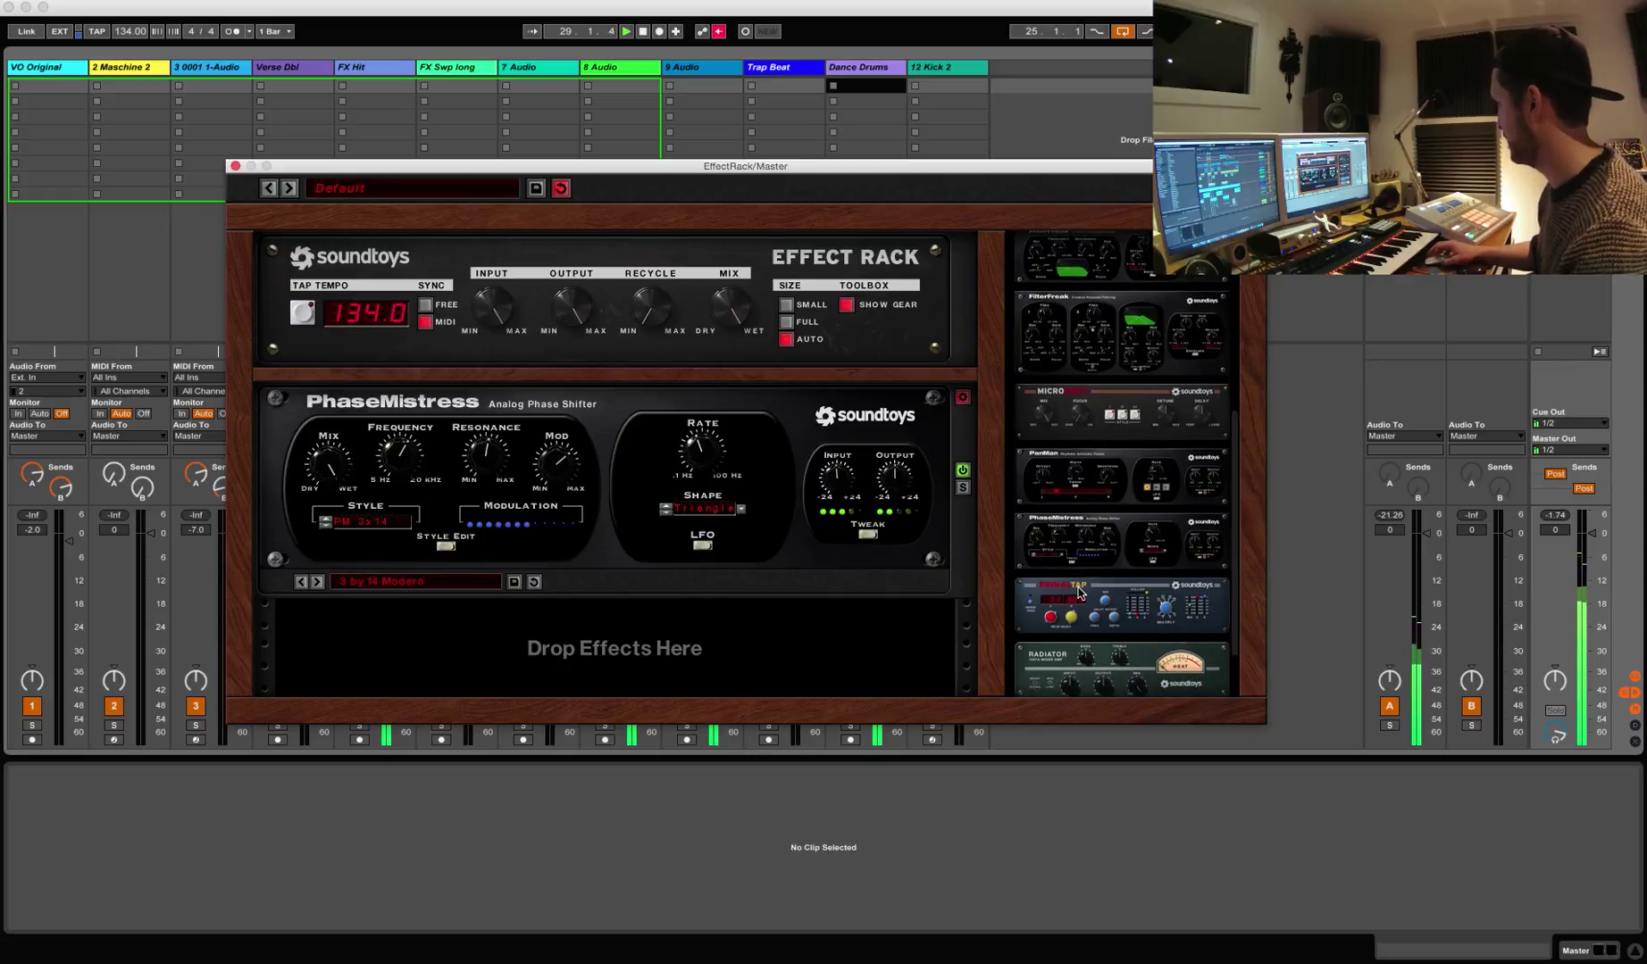
drag(1099, 535, 961, 528)
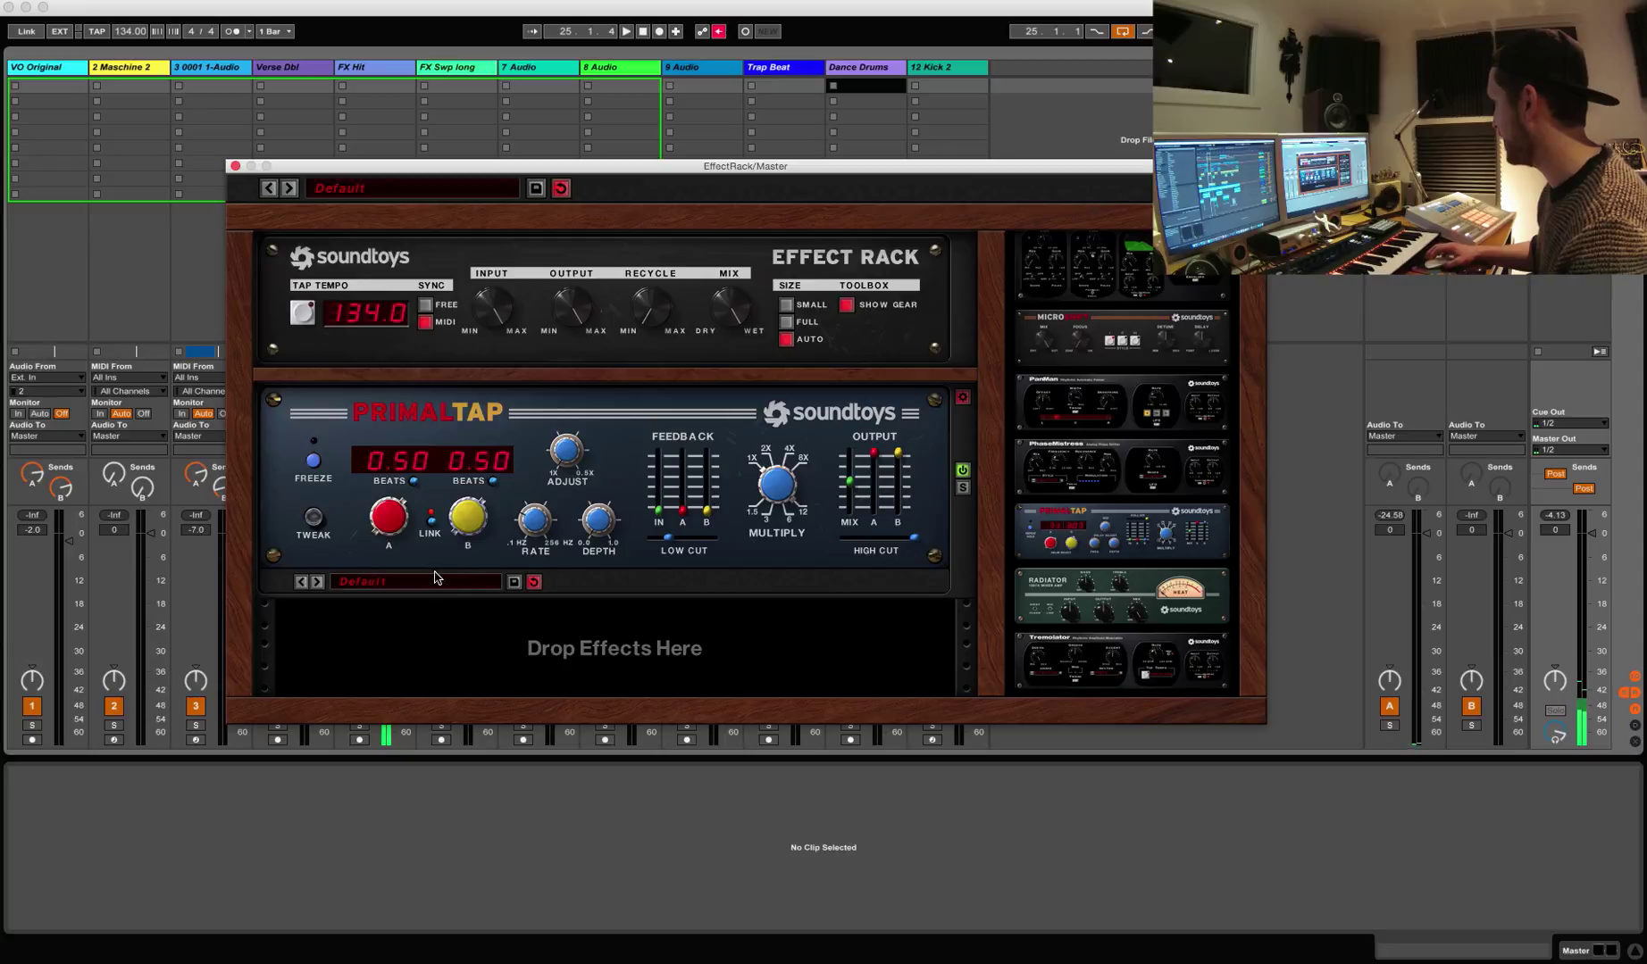
click(314, 519)
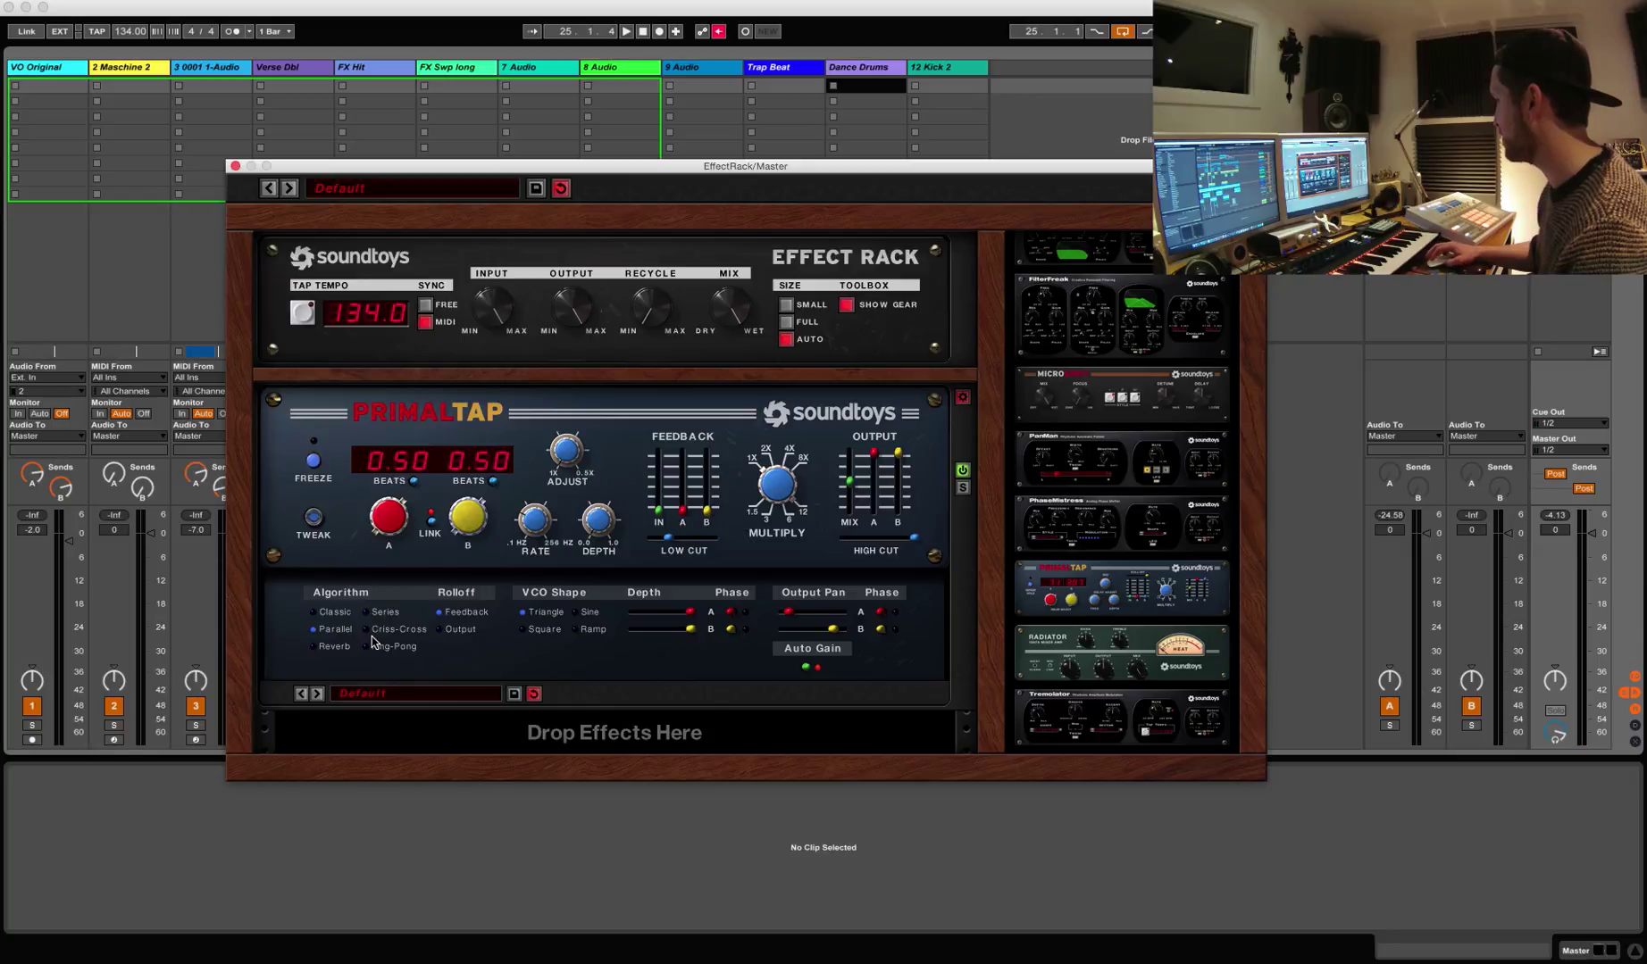
key(space)
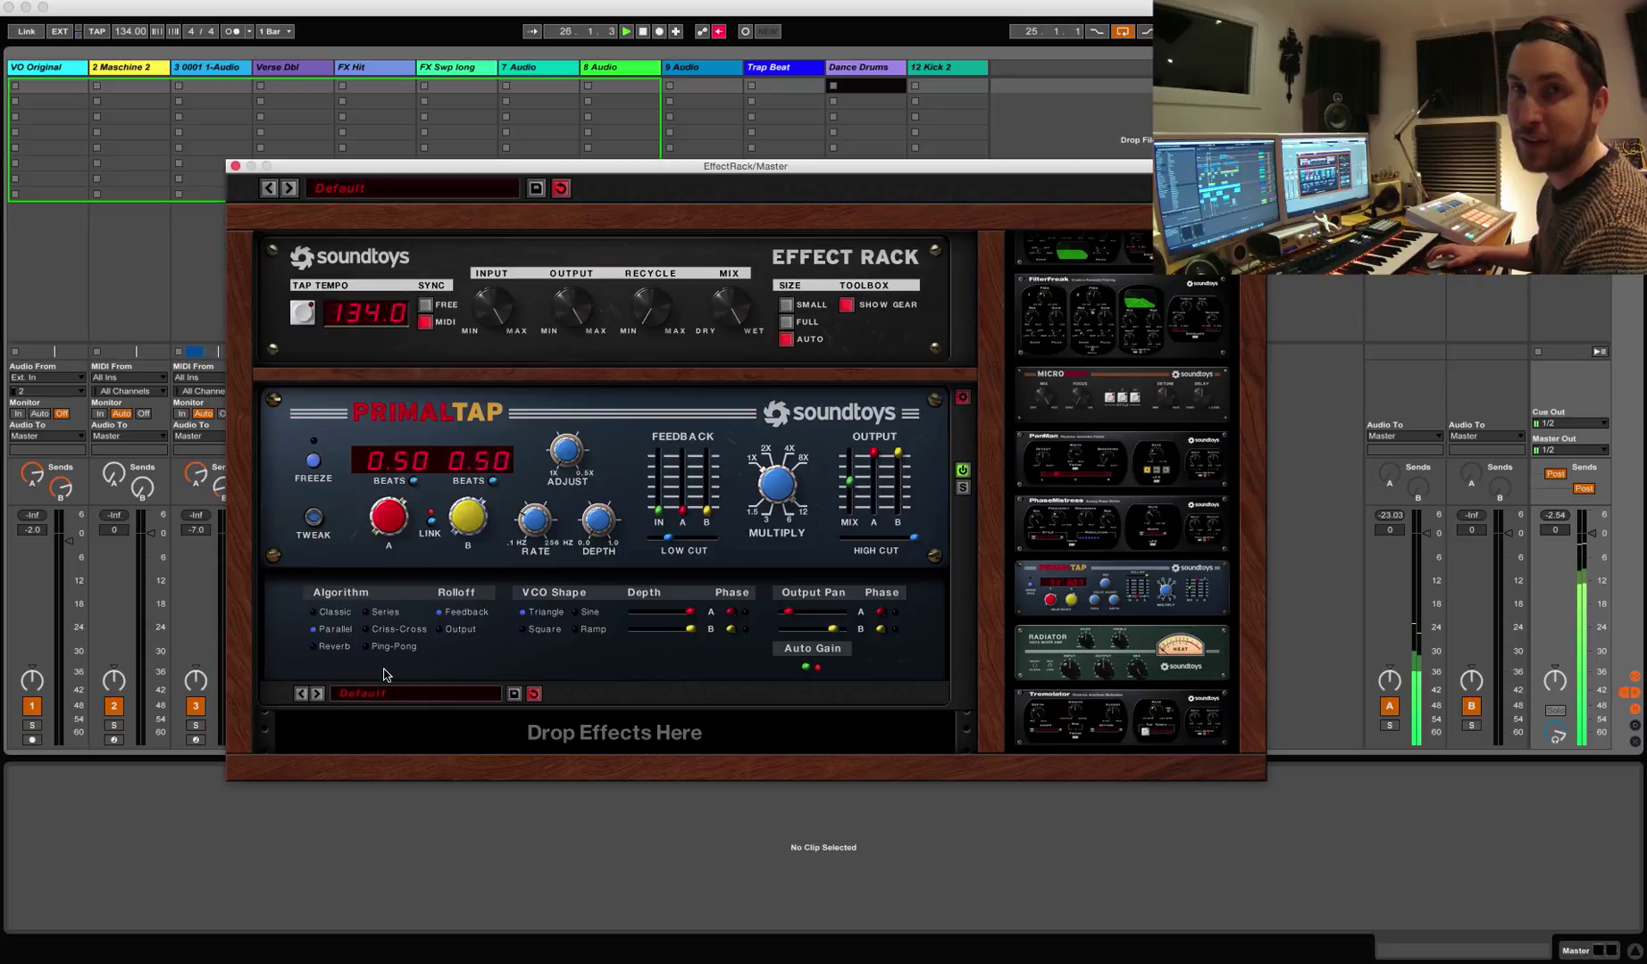
Step: Audition the PrimalTap presets in order, from the first through Nice Long Delay and Super LoFi Slap to the ninth, Driven Double
click(318, 693)
click(318, 695)
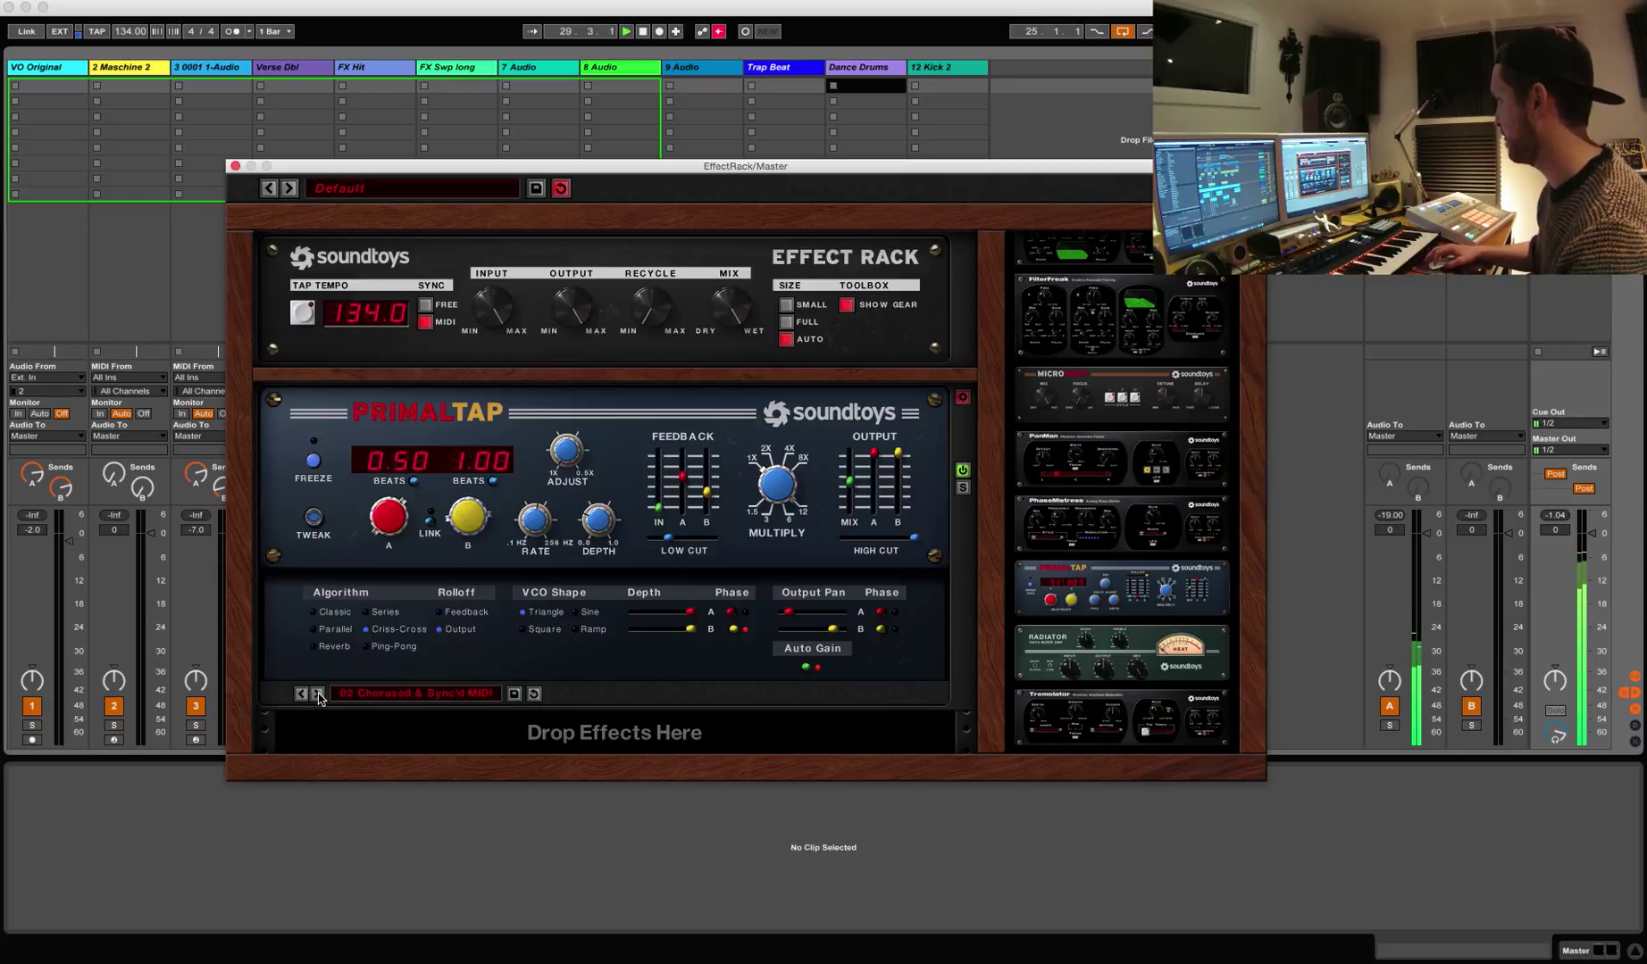
click(318, 695)
click(318, 695)
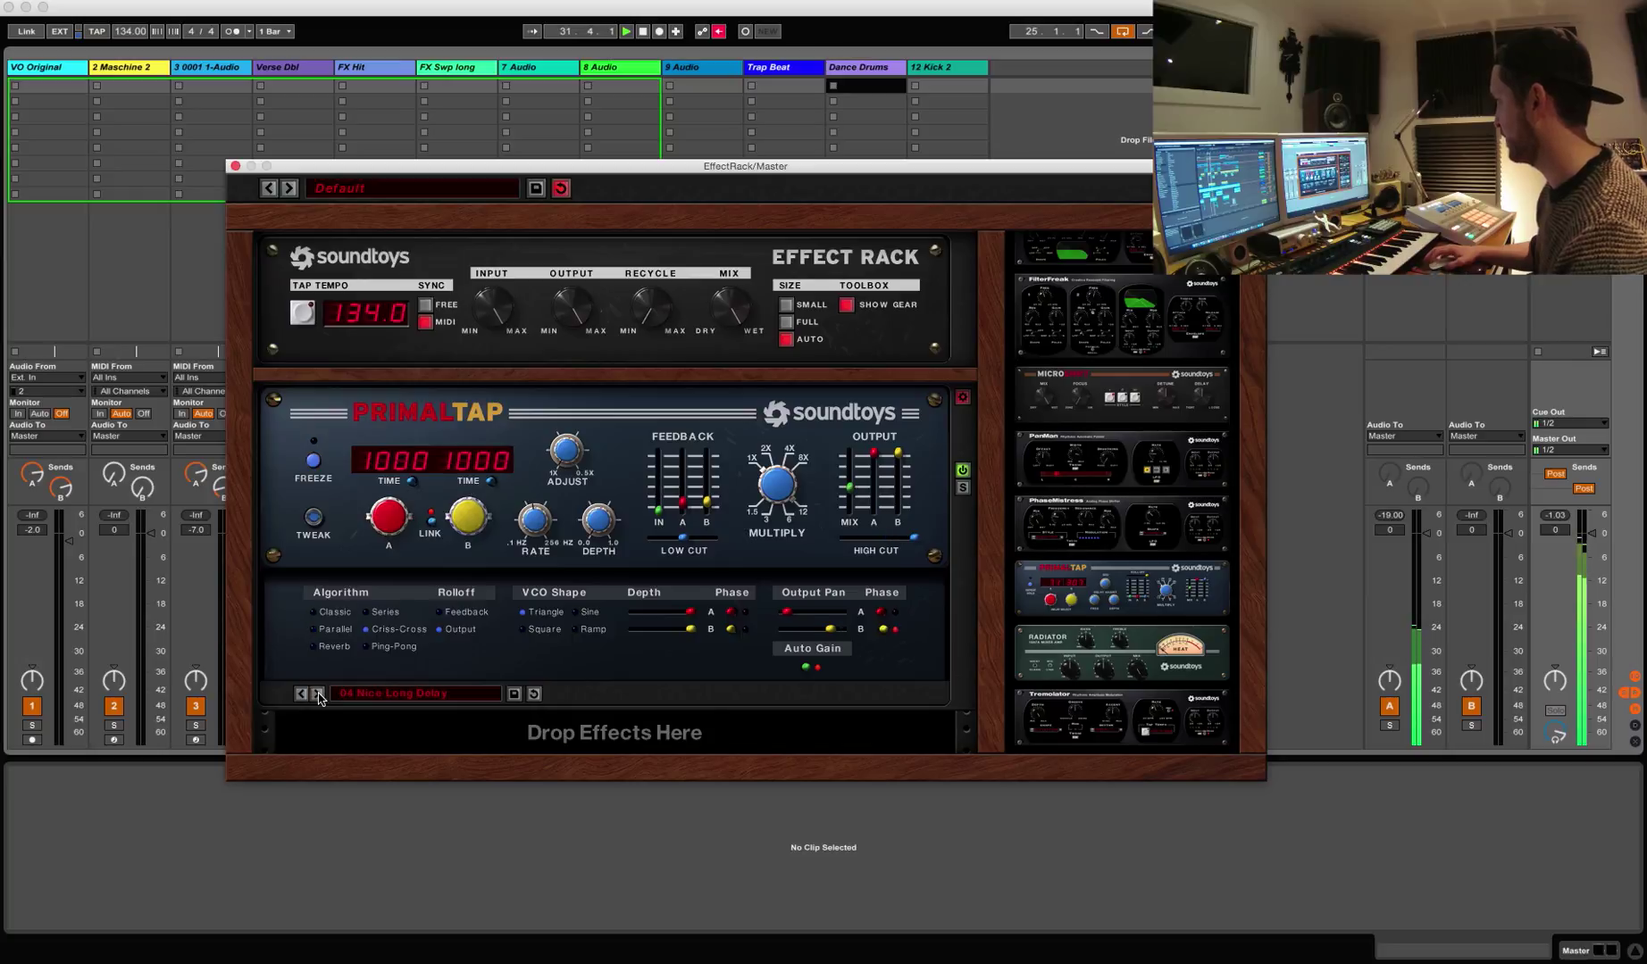
click(318, 695)
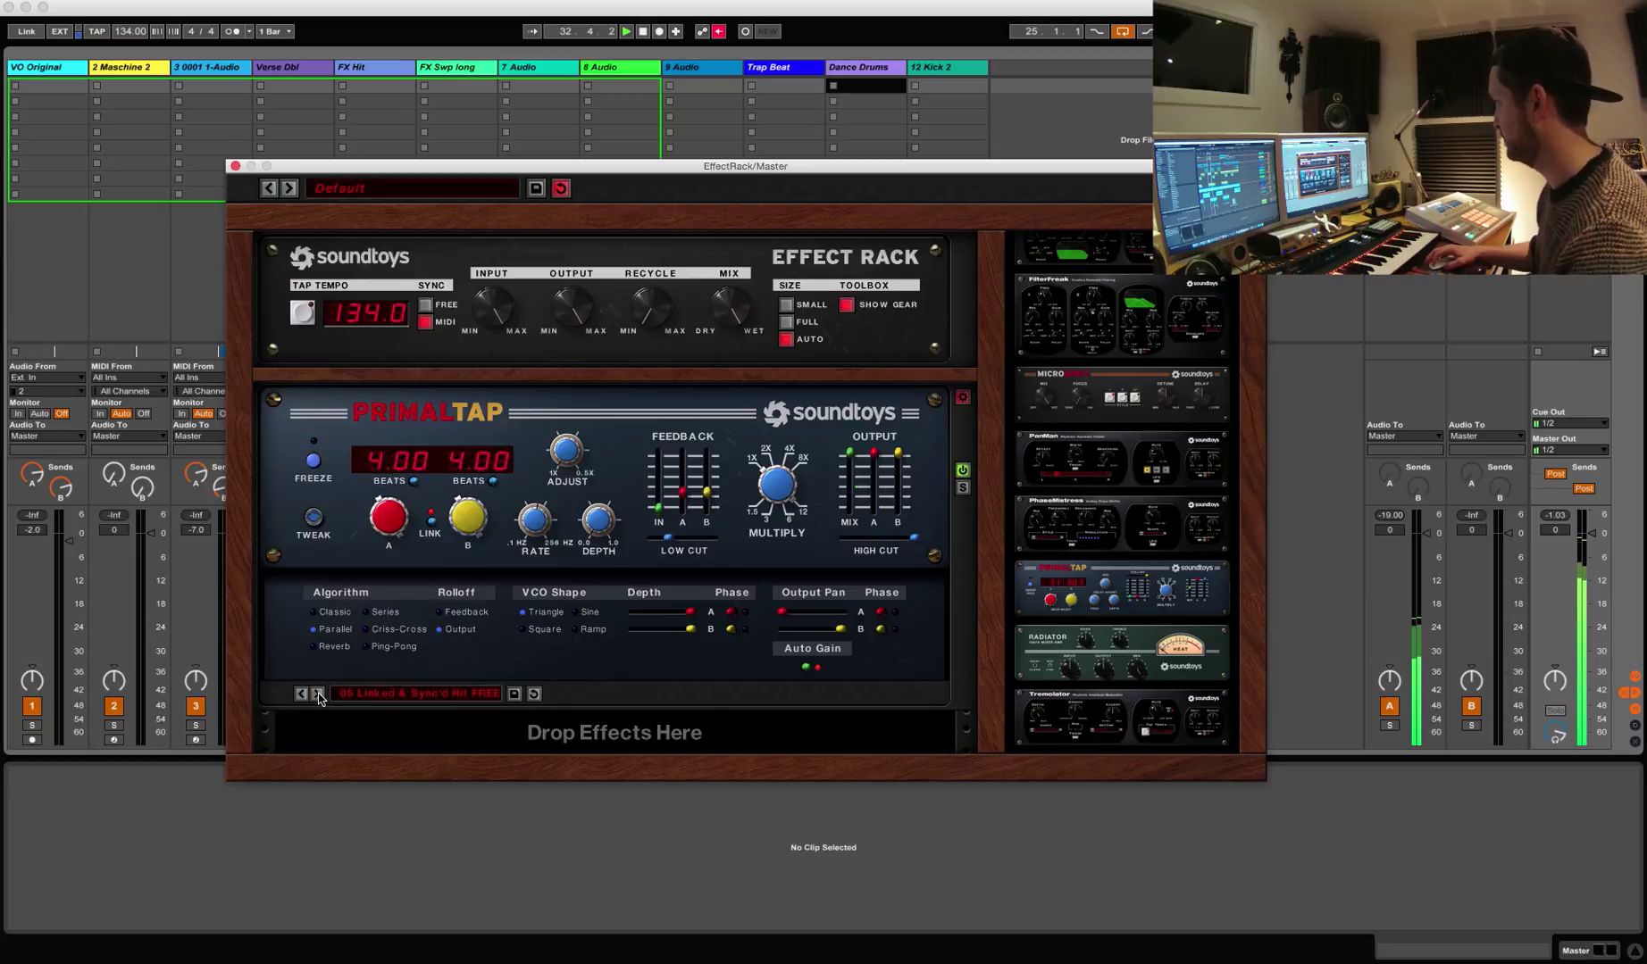
click(318, 694)
click(318, 695)
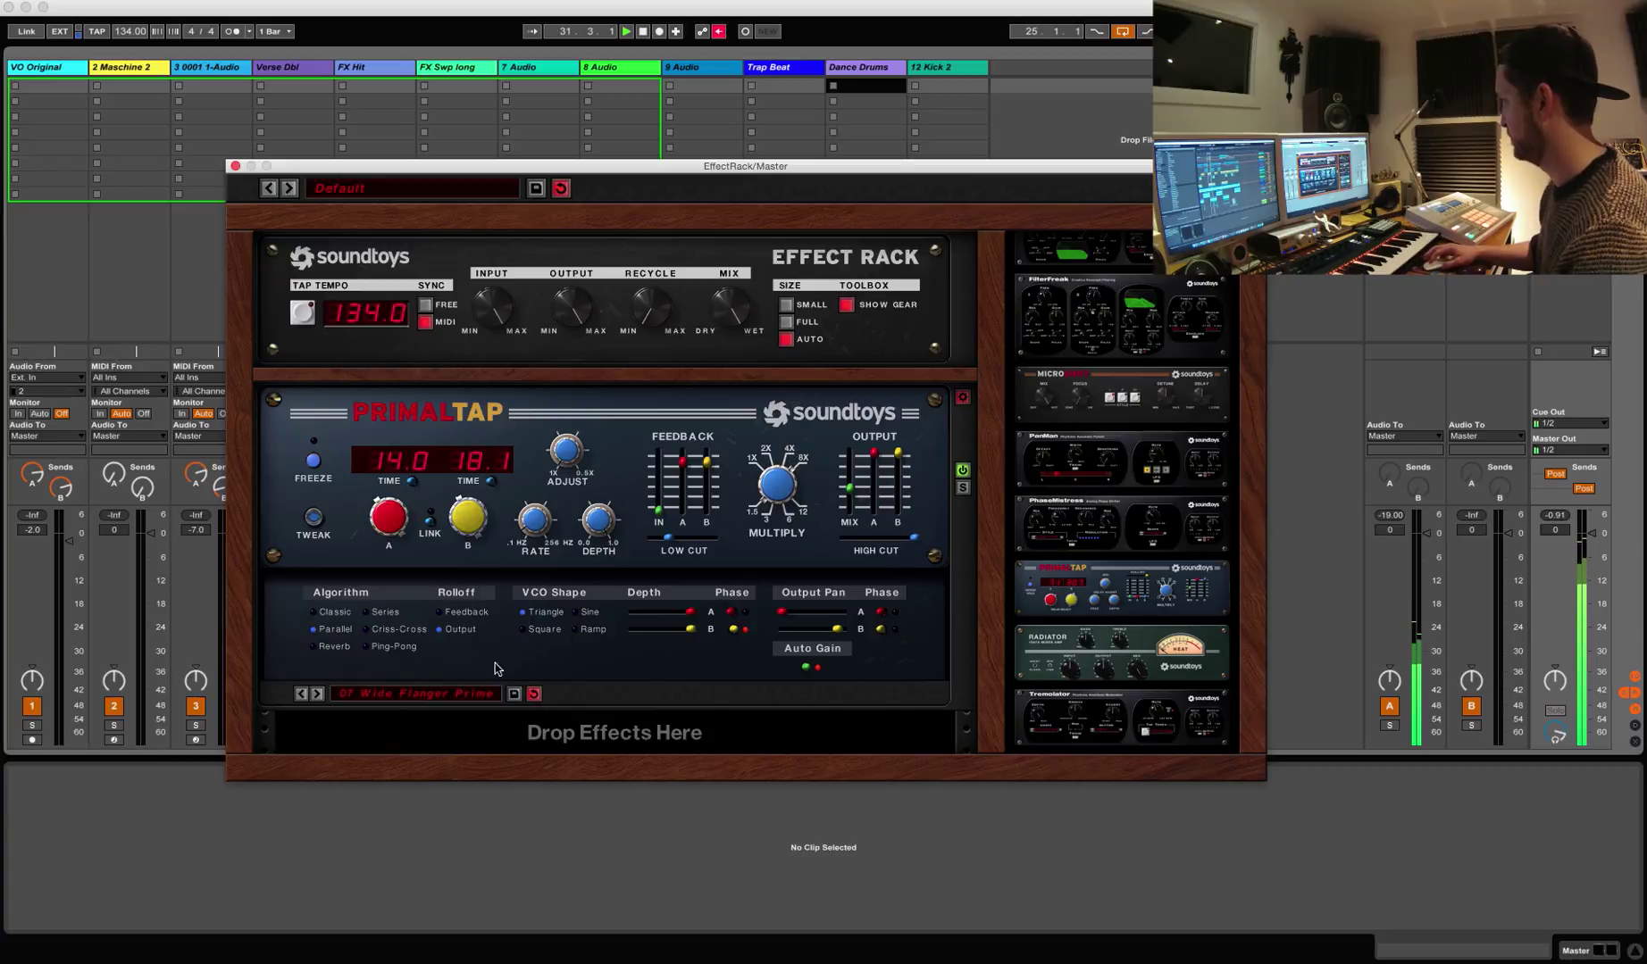
click(318, 694)
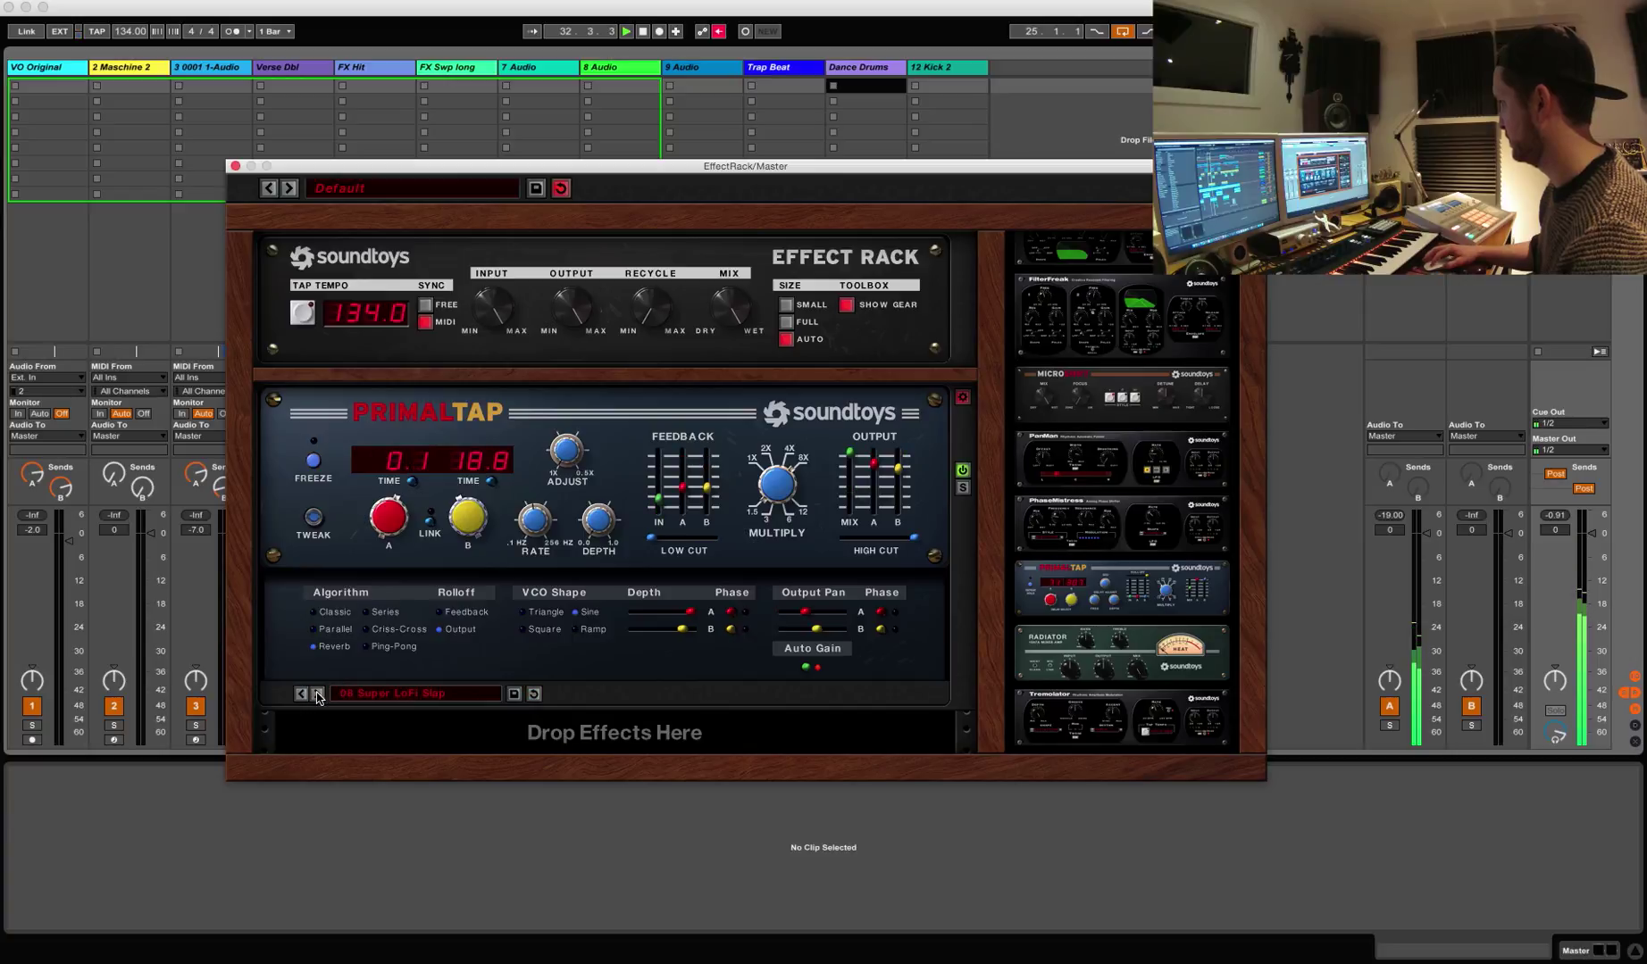
click(318, 694)
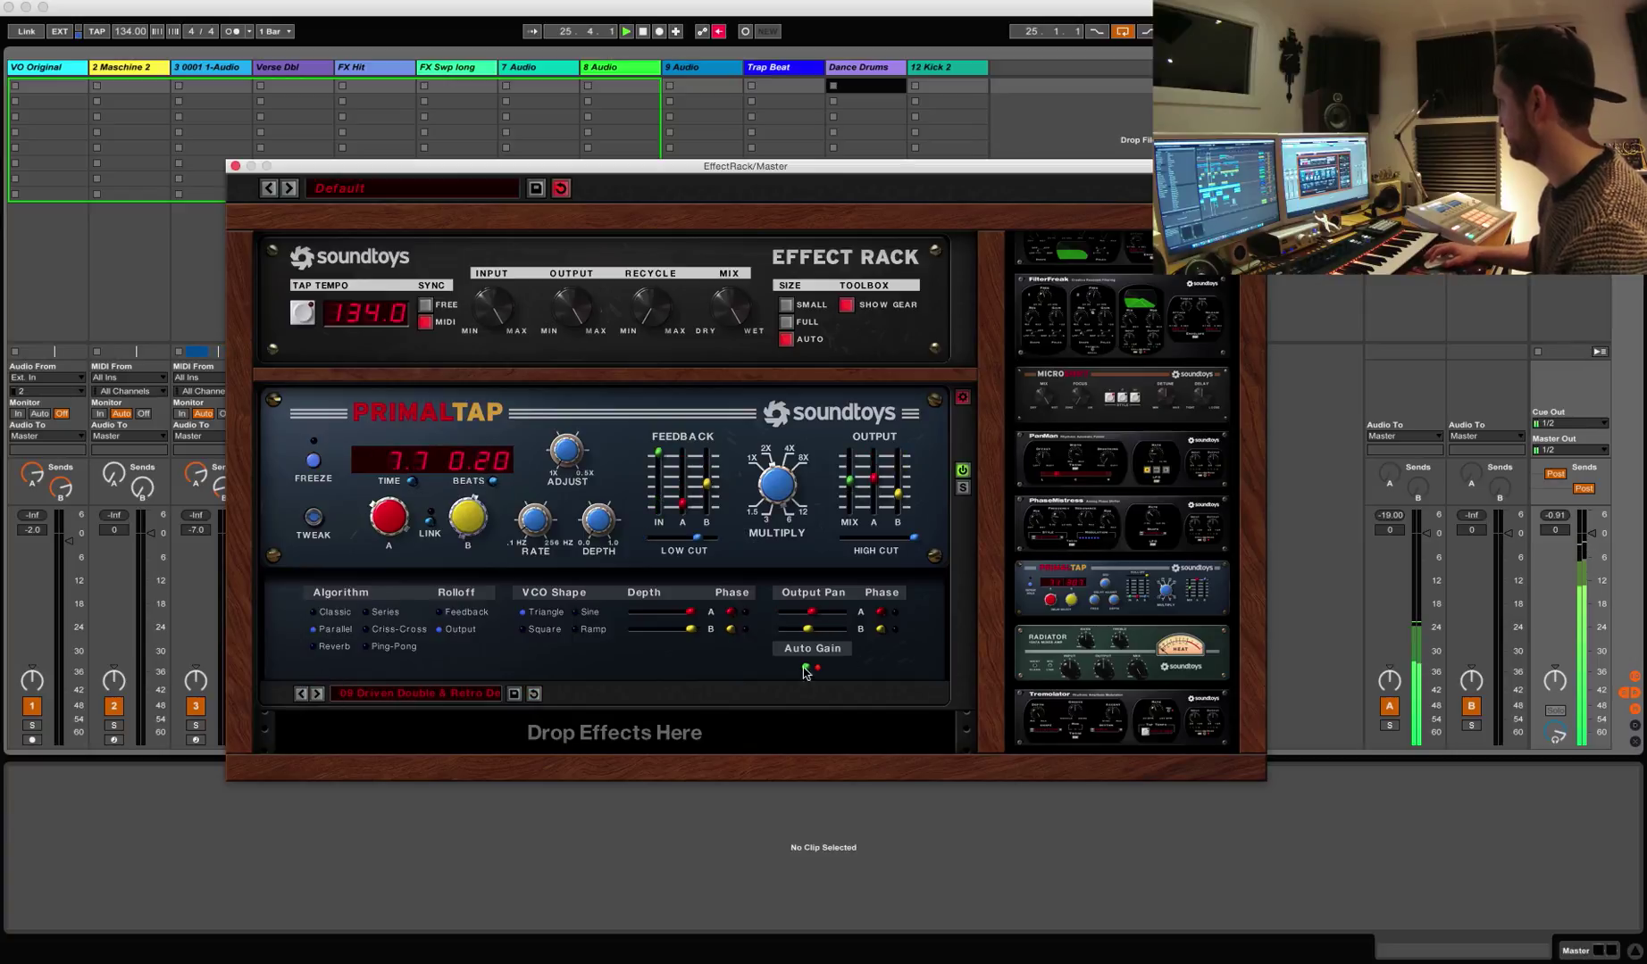
Step: Replace the PrimalTap with the Radiator, restart playback and audition its Drive In and Drive Out presets
drag(1105, 622, 647, 565)
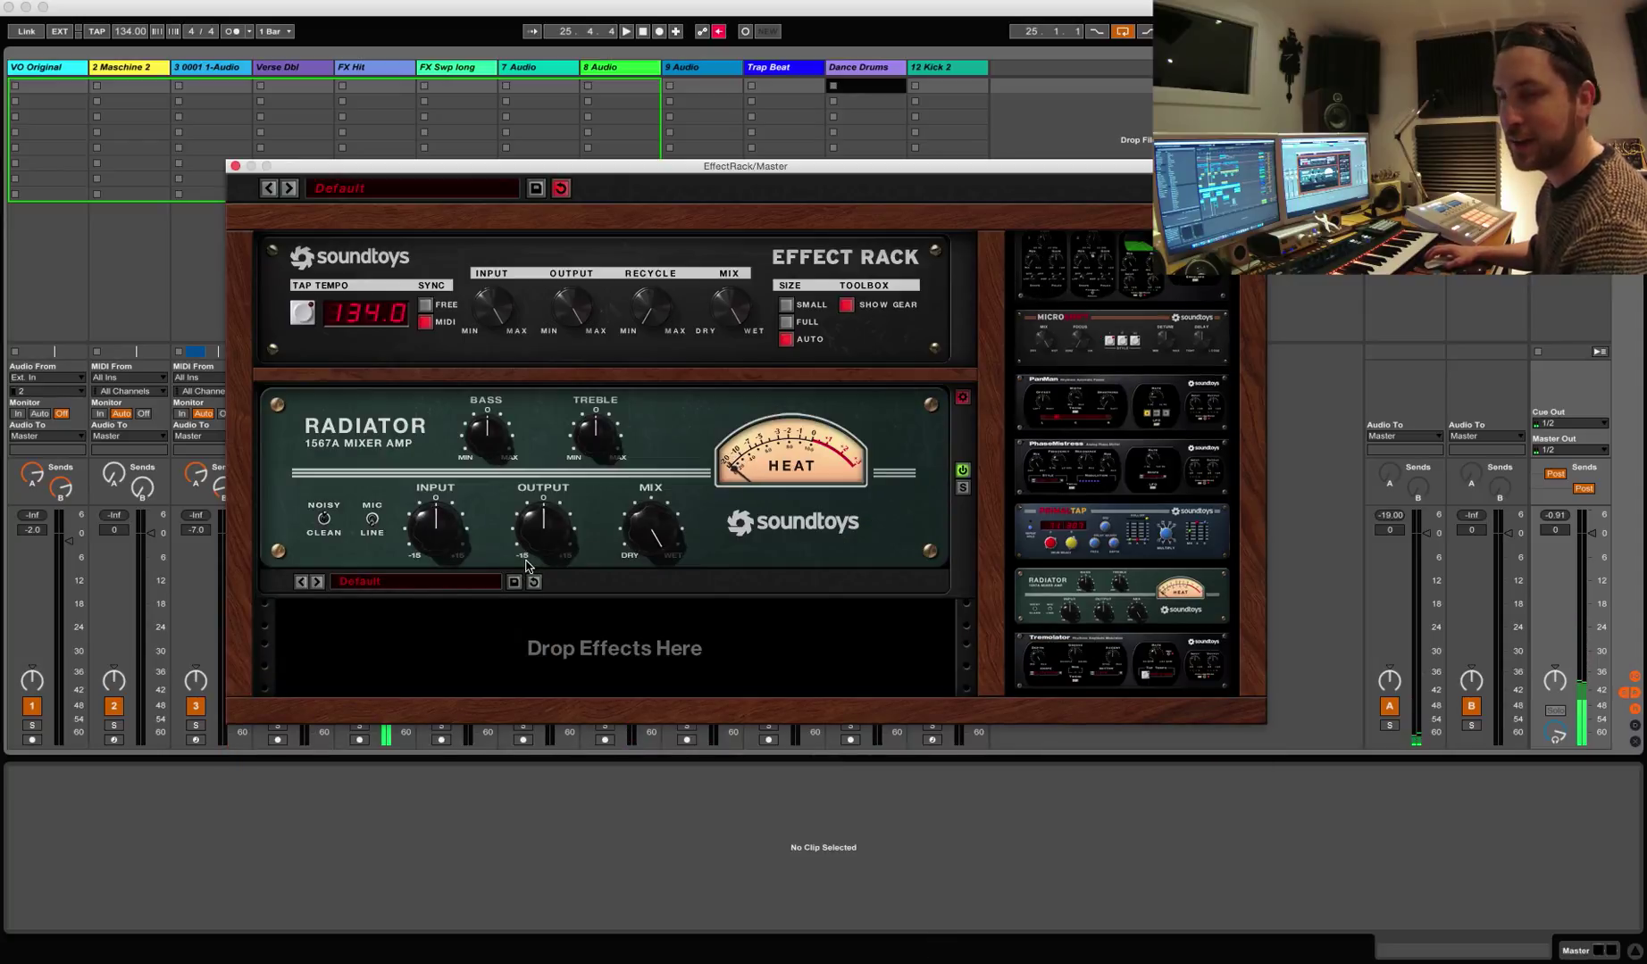
key(space)
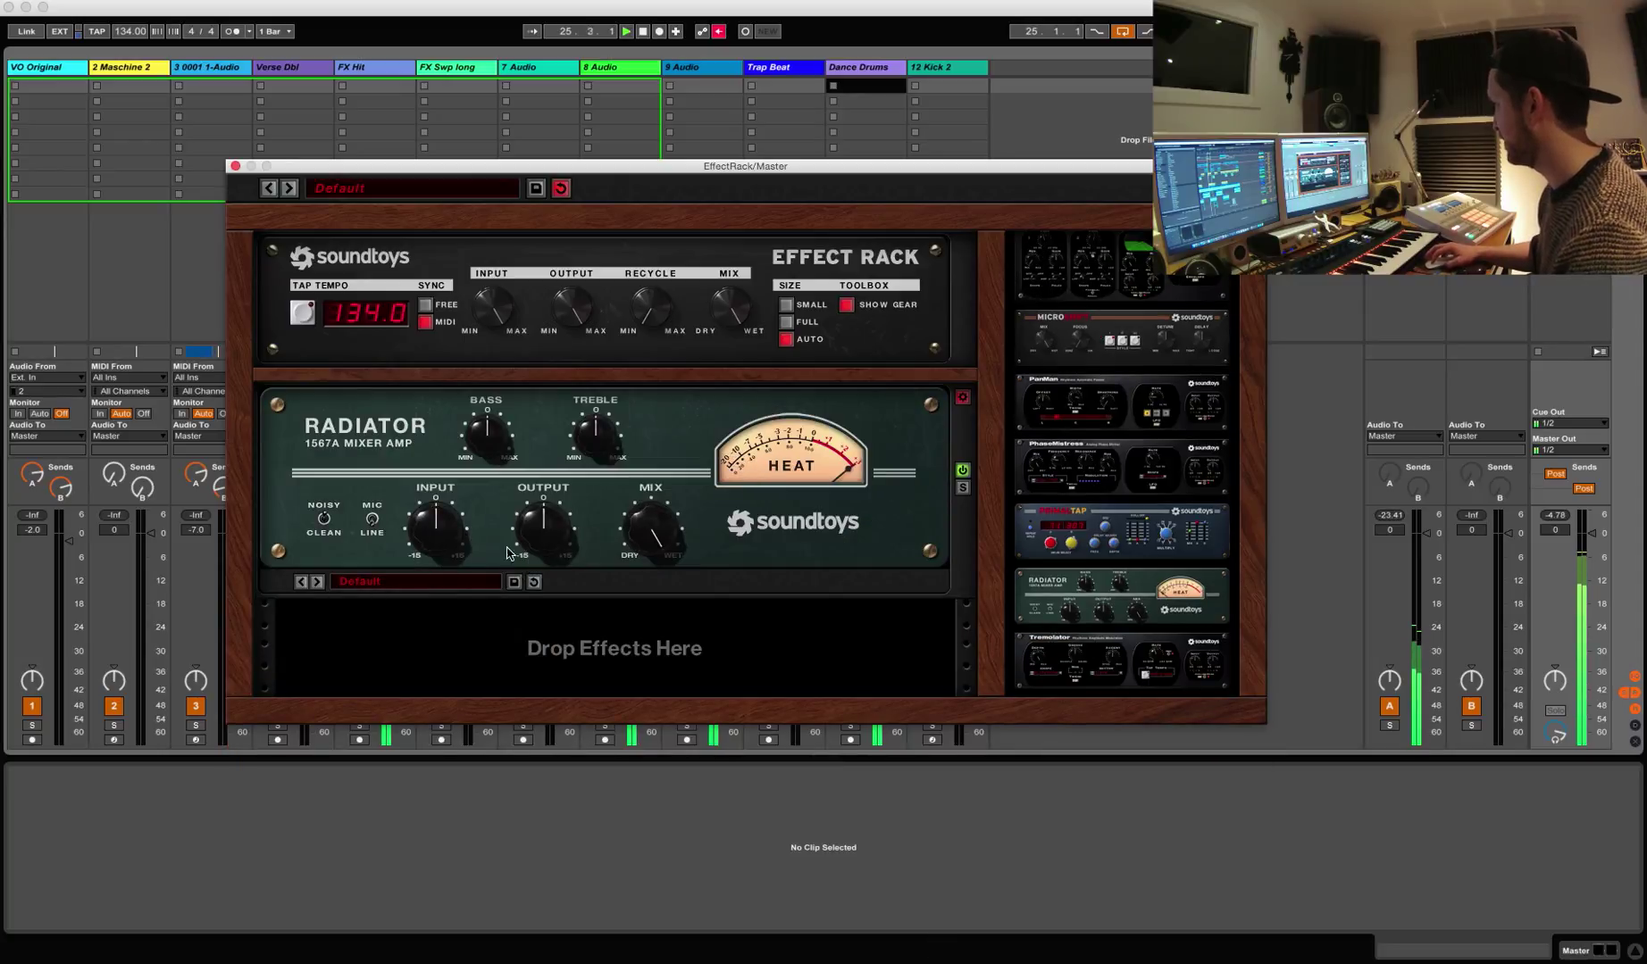
click(317, 581)
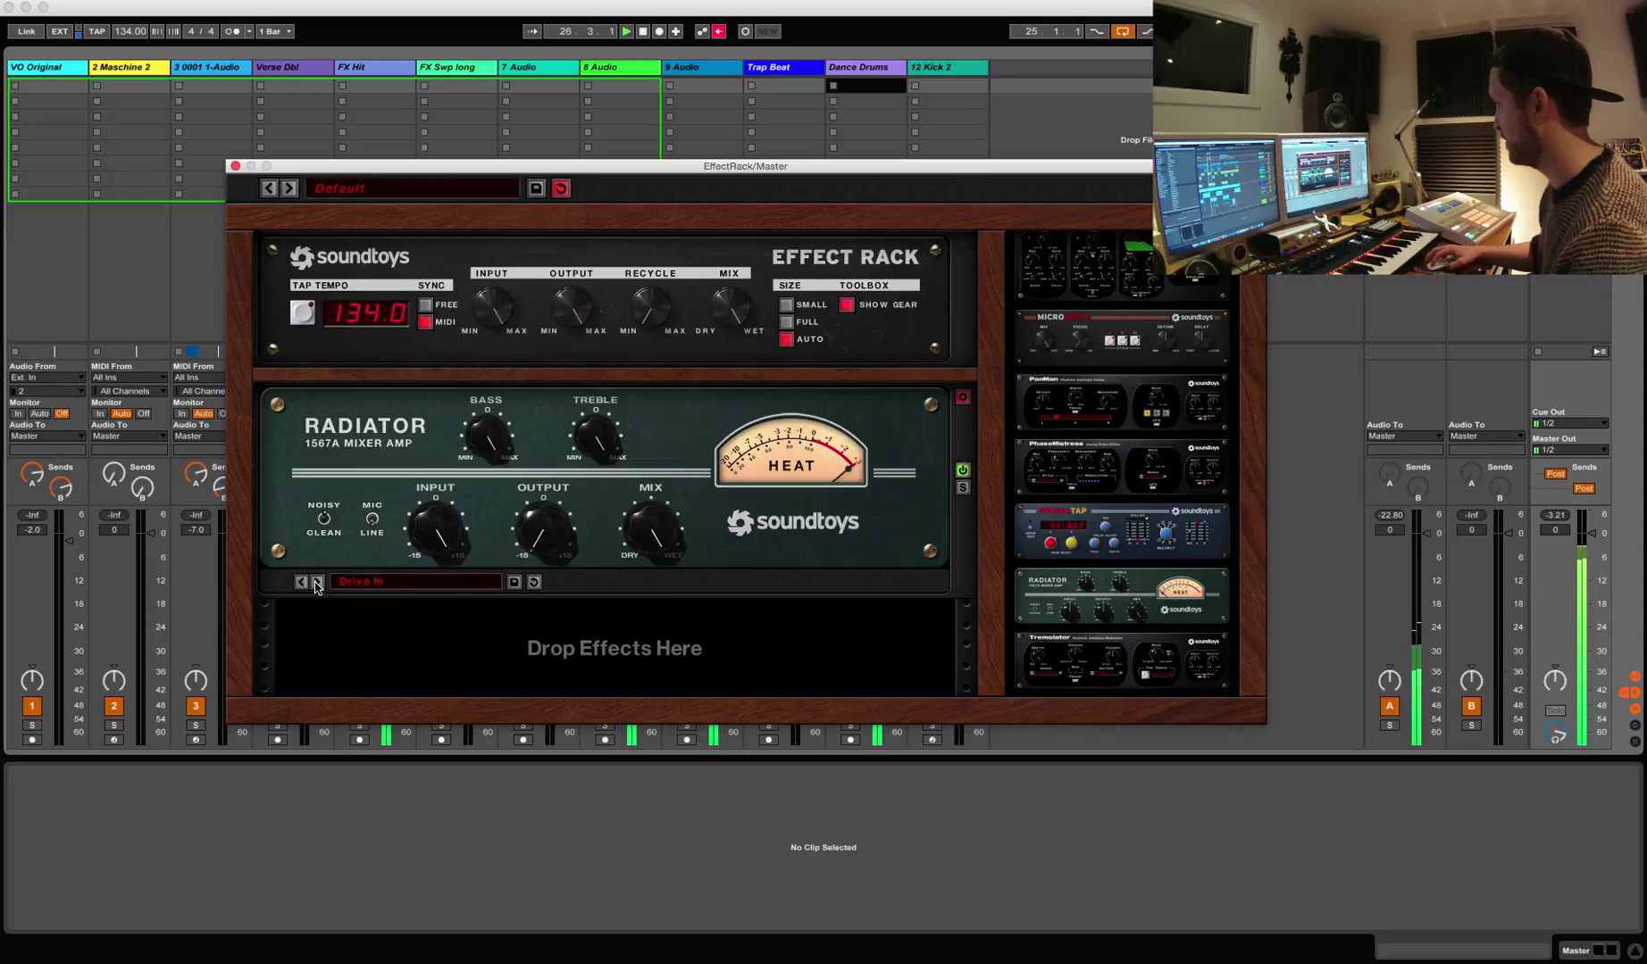
click(317, 582)
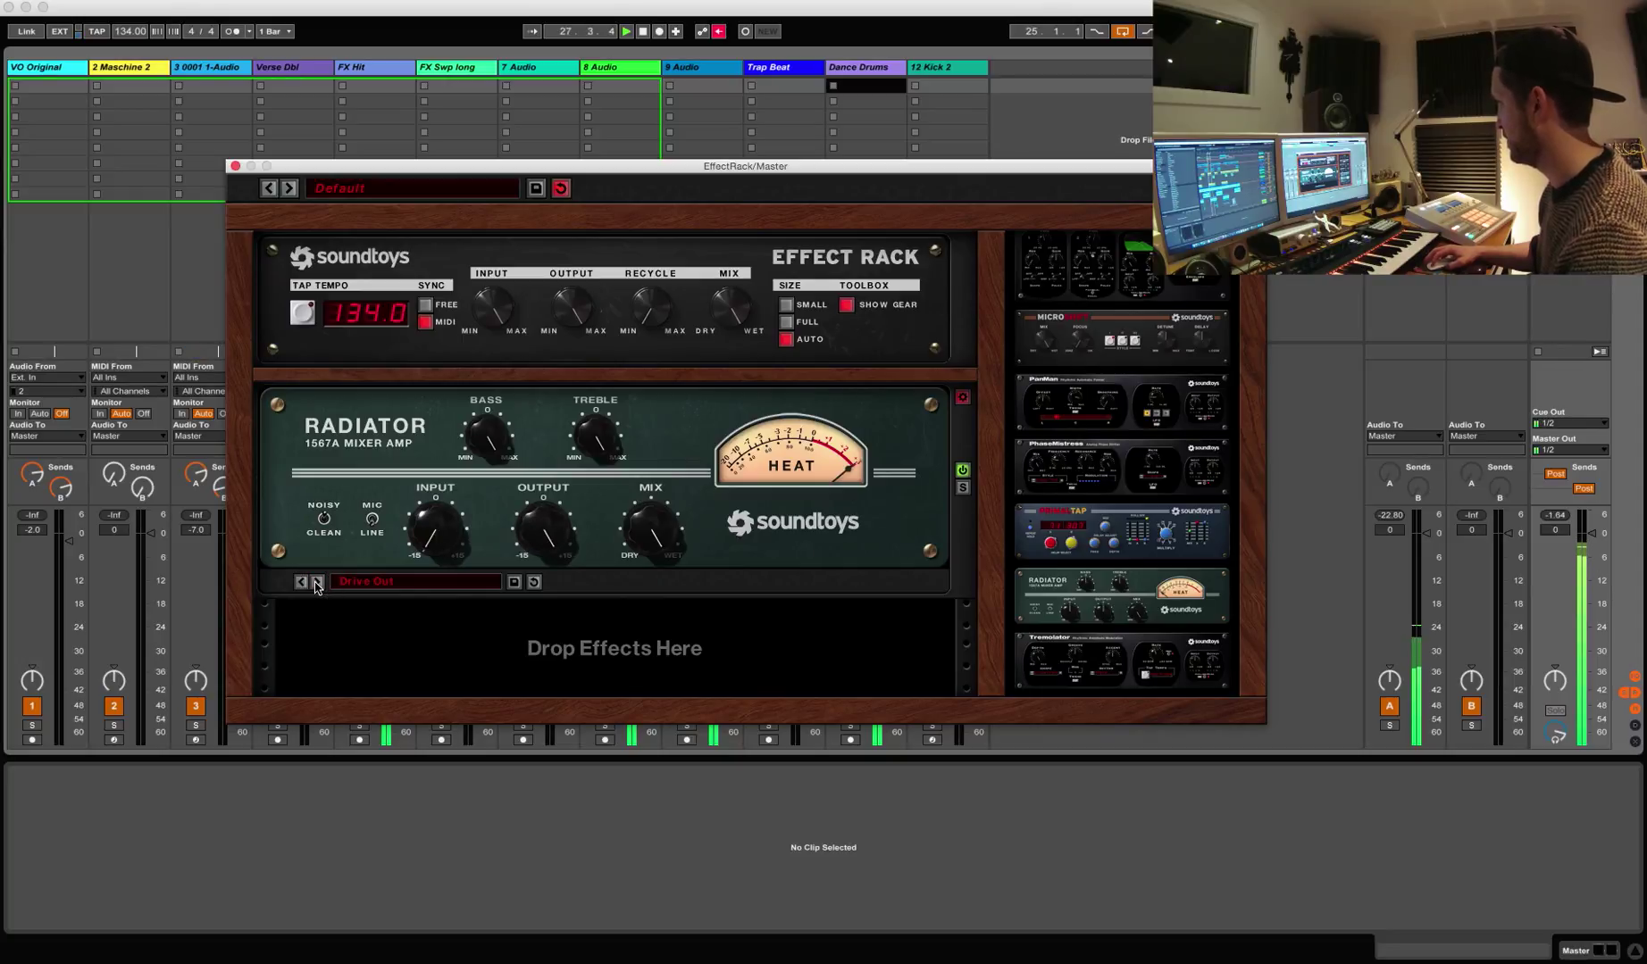
Step: Lower the rack's overall mix and audition further Radiator presets, including Drum Puncher
drag(727, 318, 720, 372)
click(317, 581)
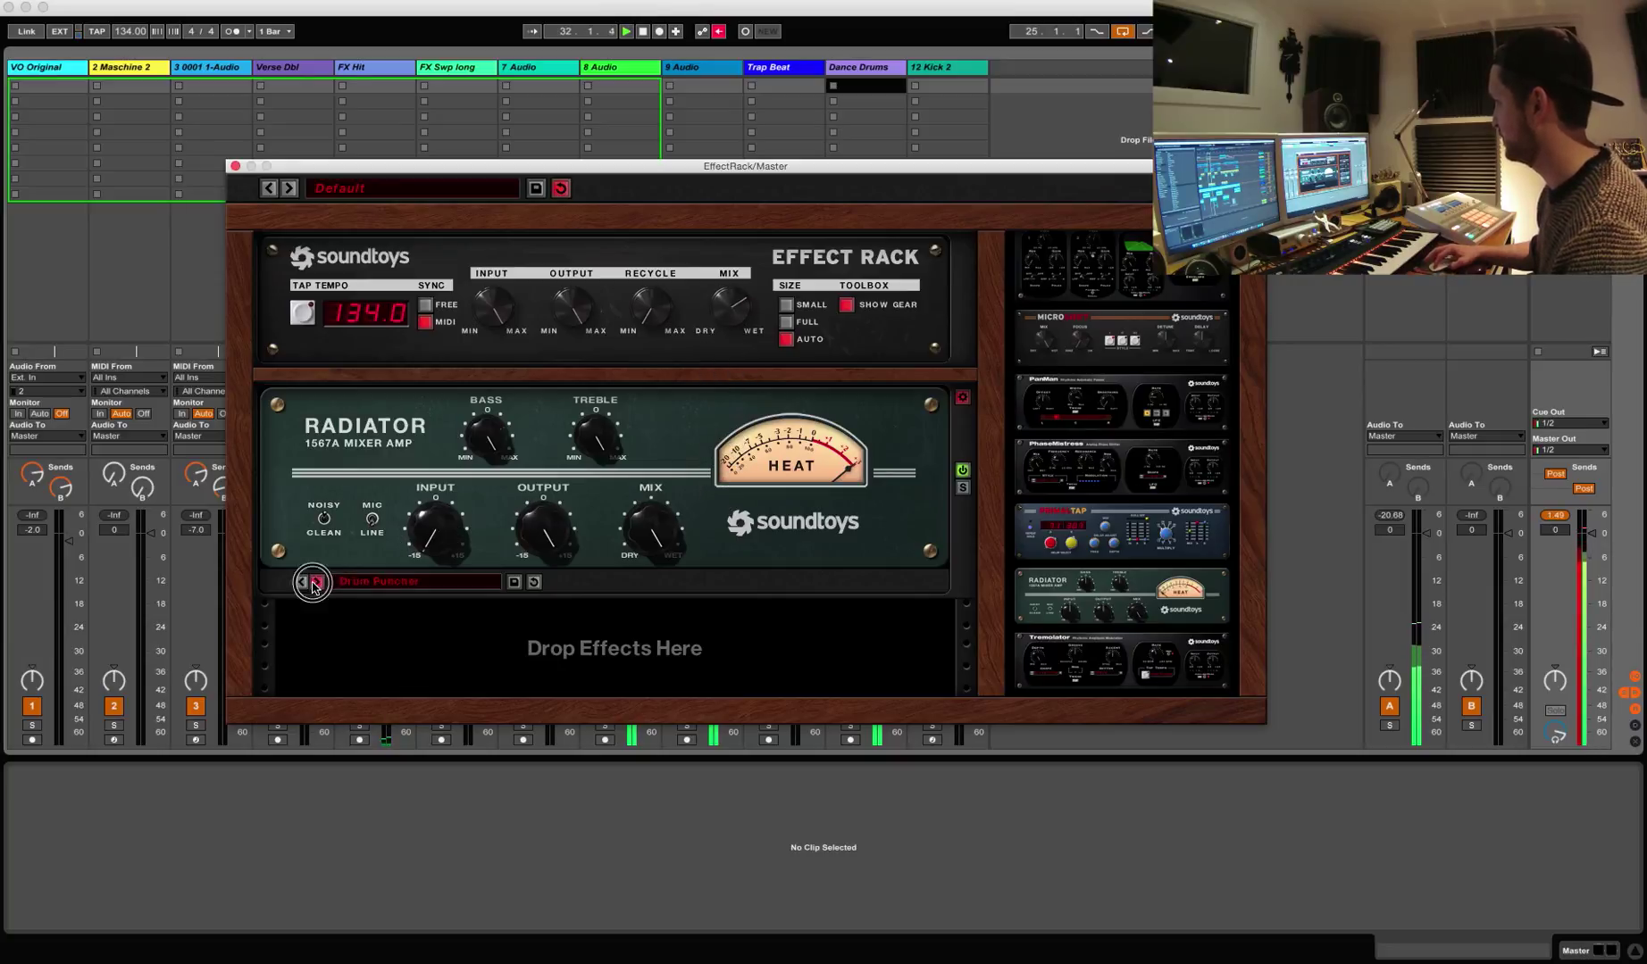
click(316, 582)
Step: Replace the Radiator with the Tremolator and audition its presets during playback, ending on Premier (MIDI)
drag(1036, 641, 675, 442)
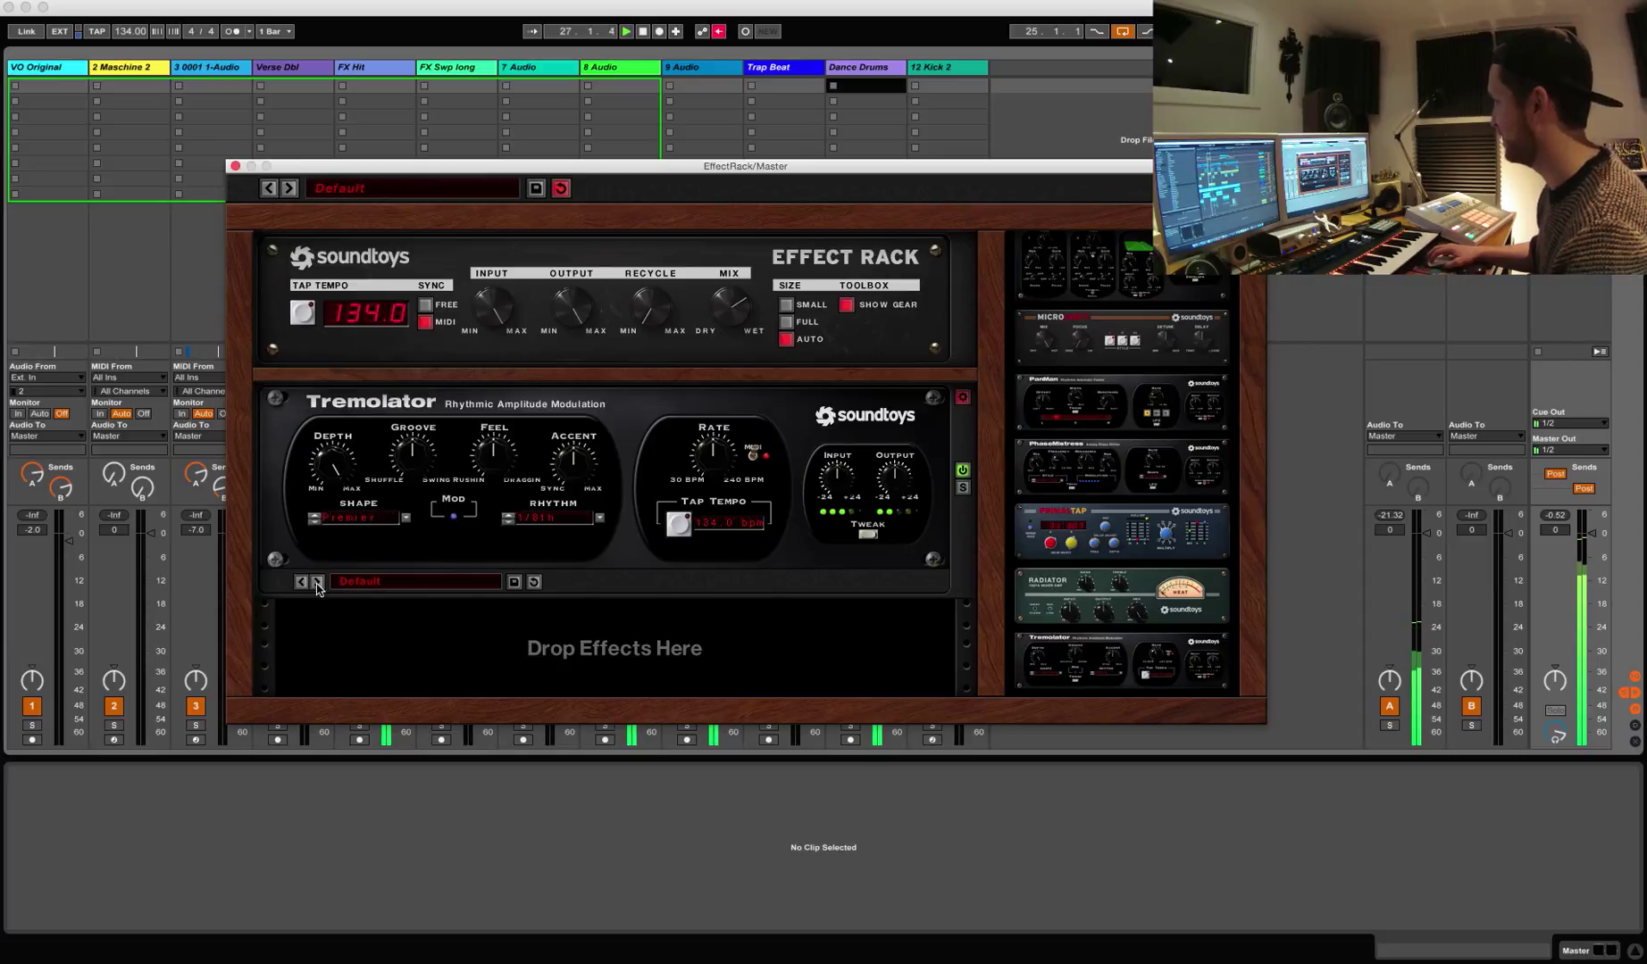
click(317, 583)
click(317, 583)
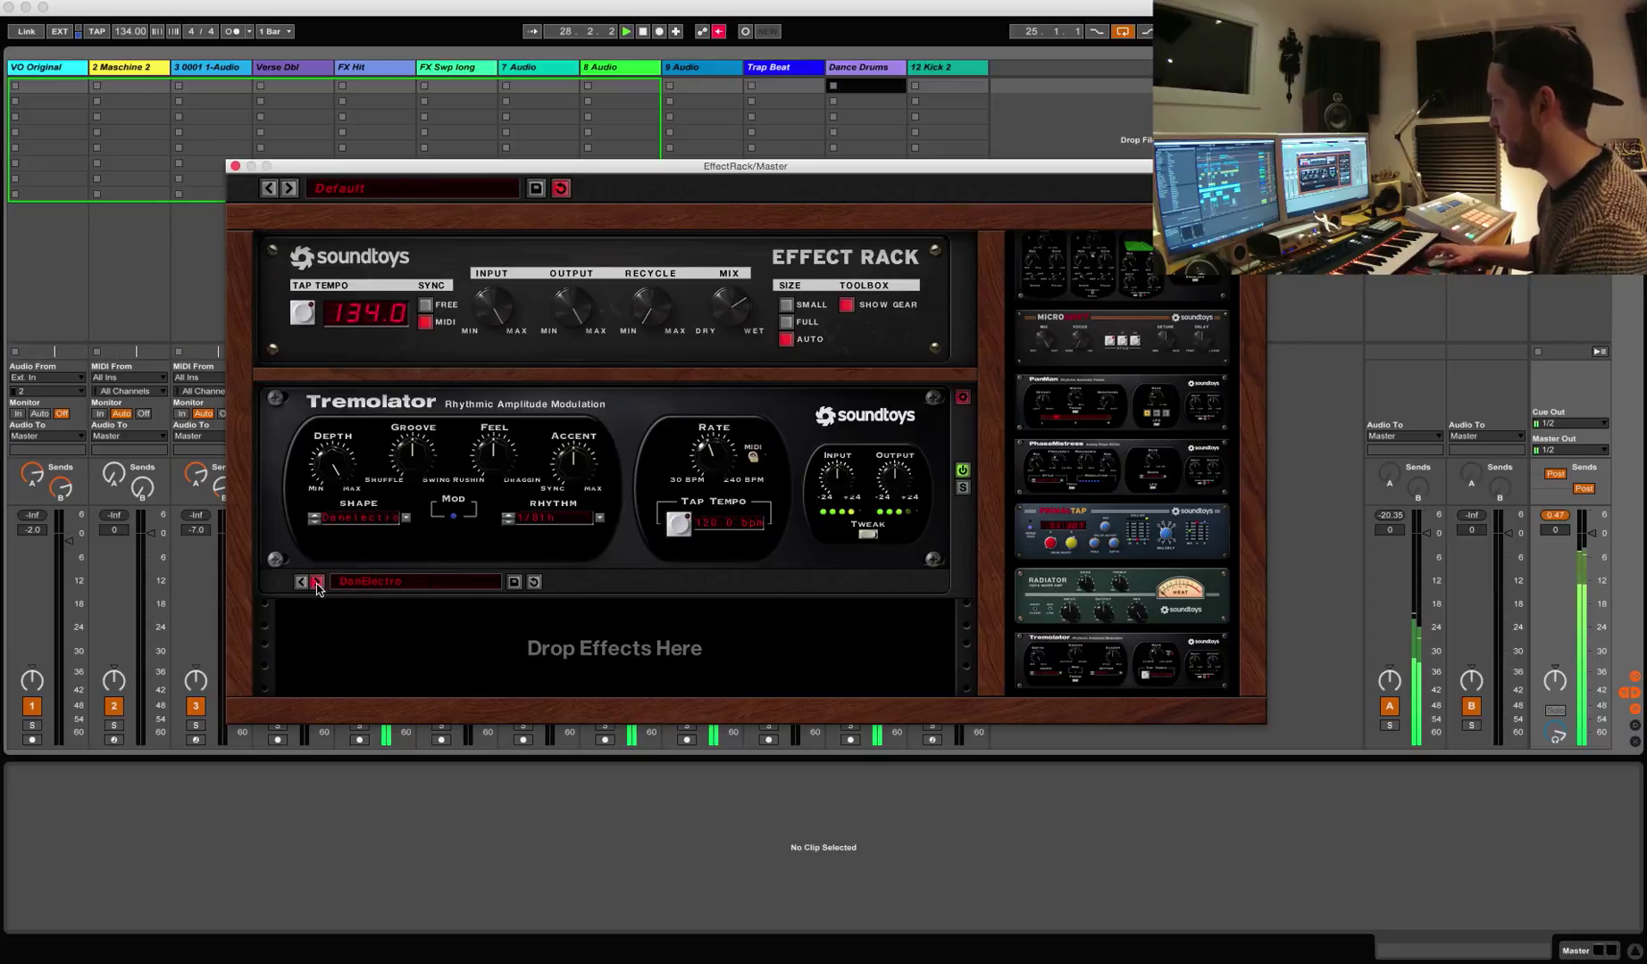
click(317, 582)
click(317, 582)
click(317, 582)
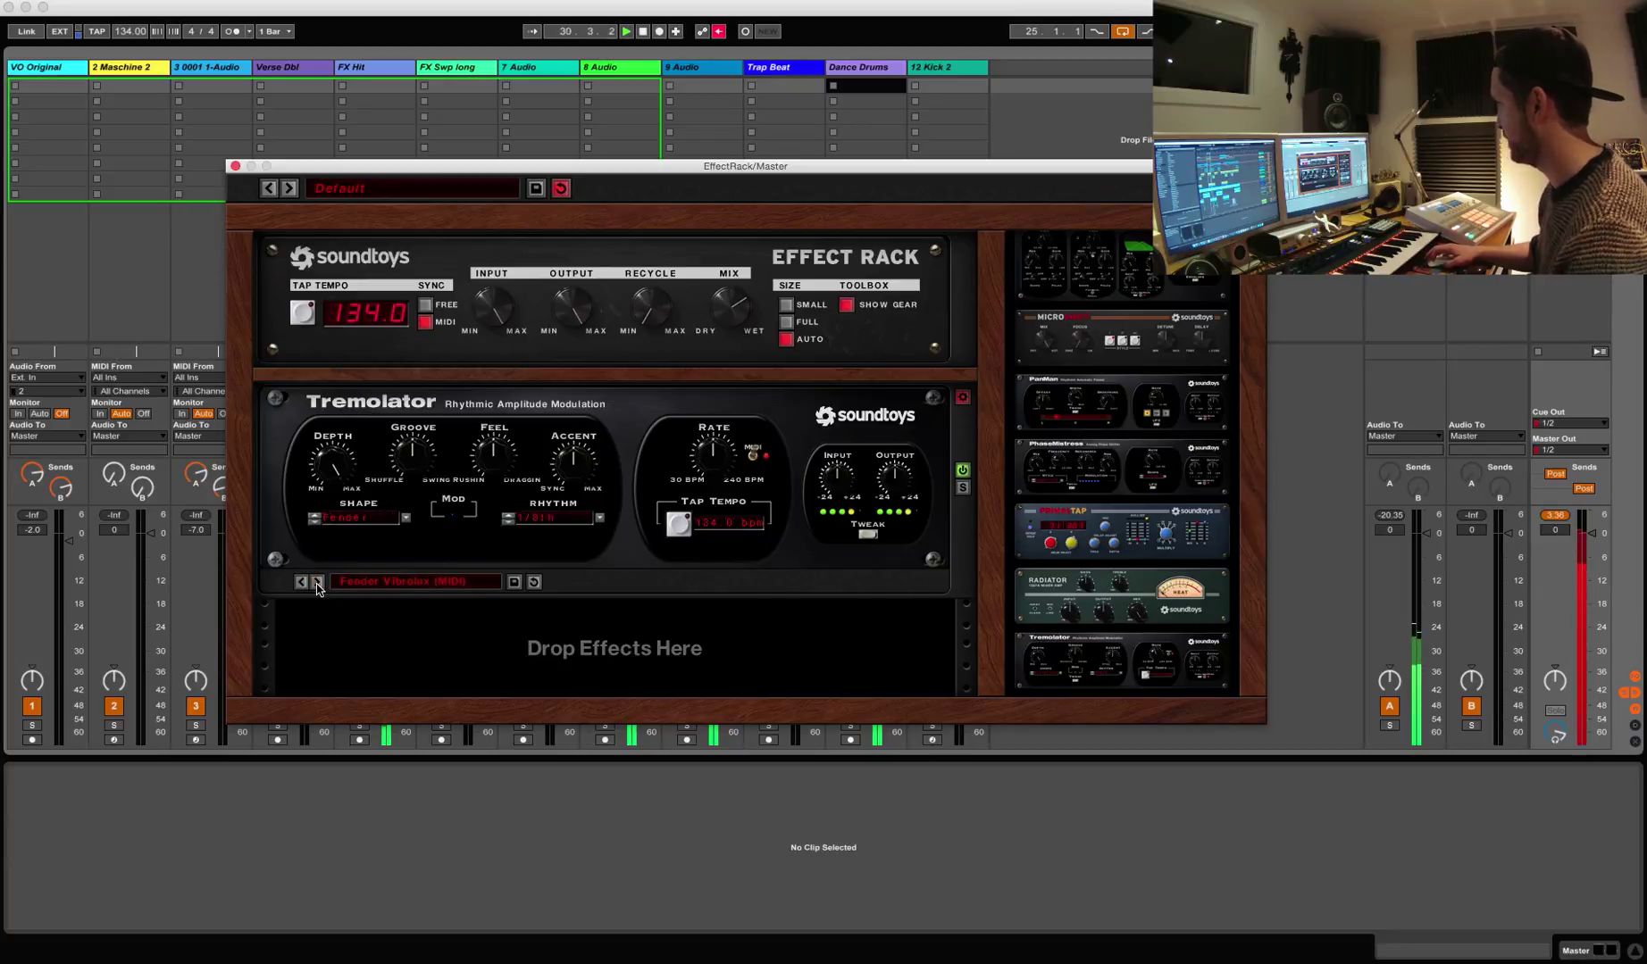
click(317, 582)
click(317, 582)
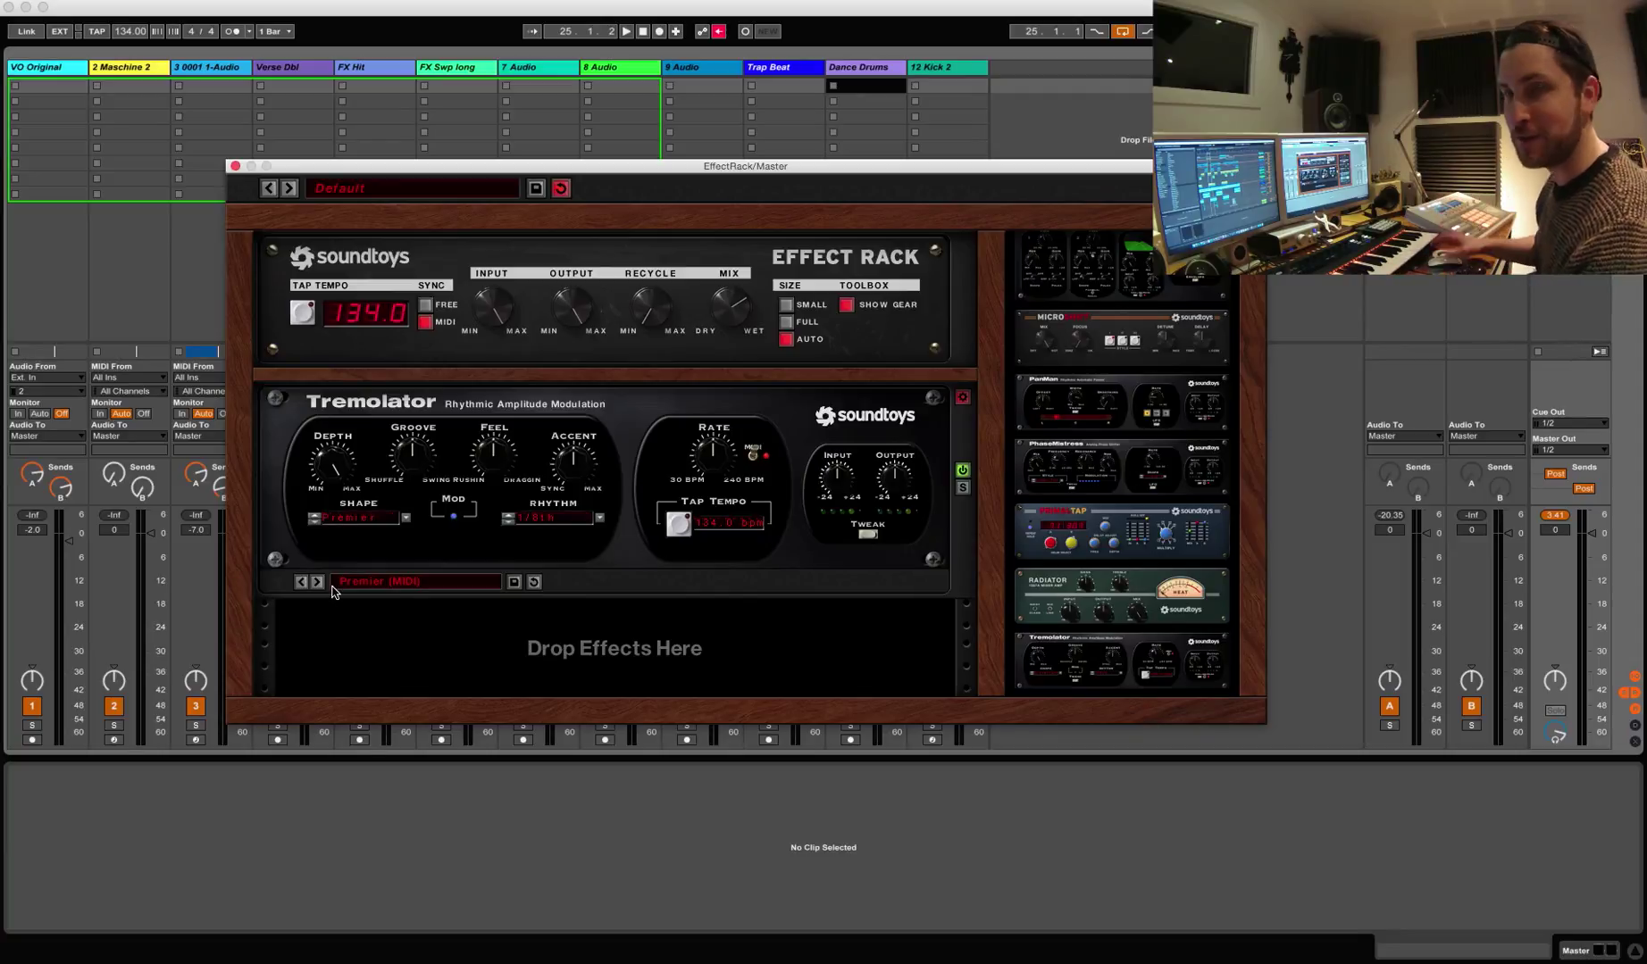
Step: Stack a dual-filter FilterFreak and a Devil-Loc below the Tremolator, and restart playback
drag(1124, 284, 631, 645)
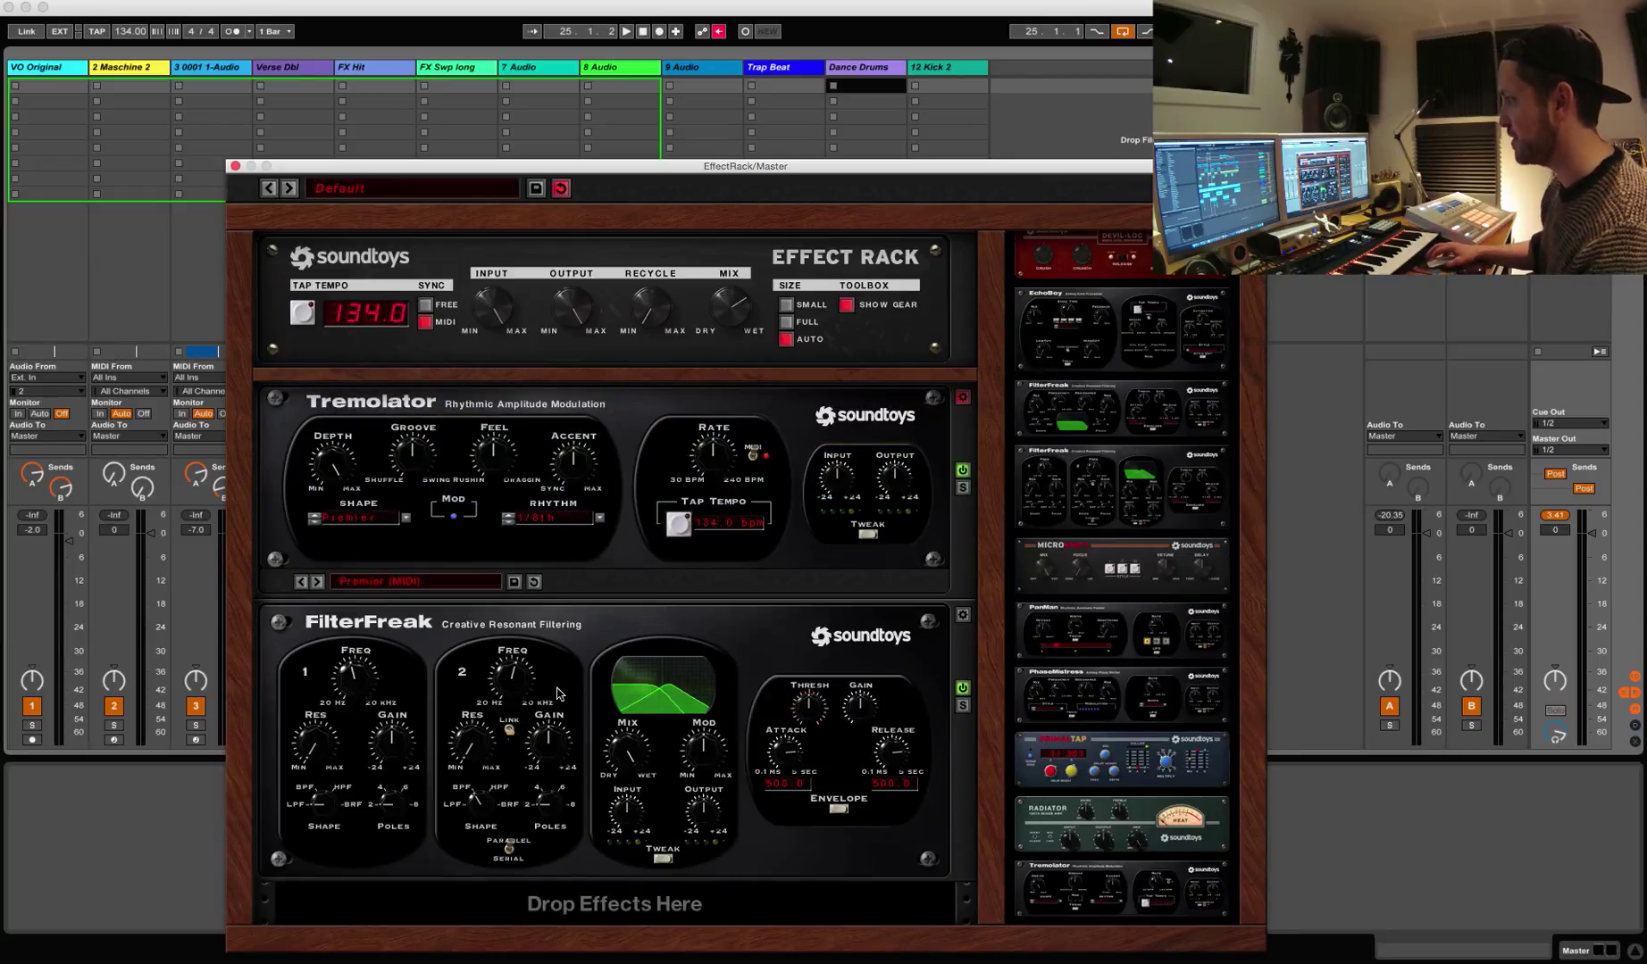
scroll(1121, 536, up, 1)
drag(1121, 268, 747, 904)
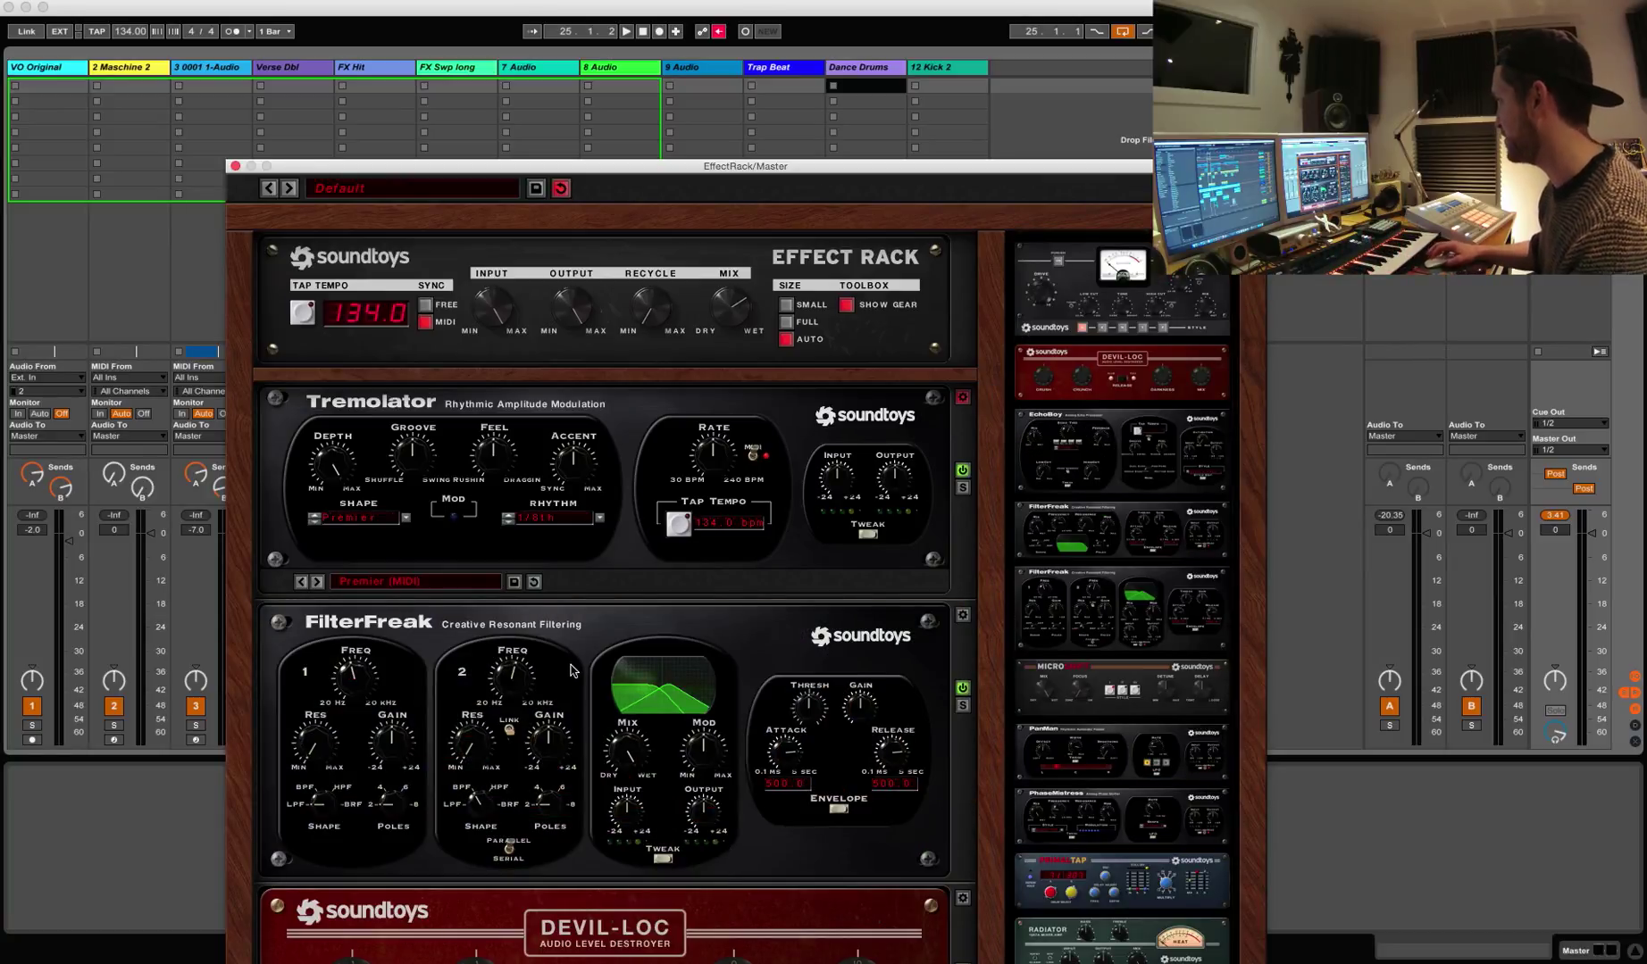
key(space)
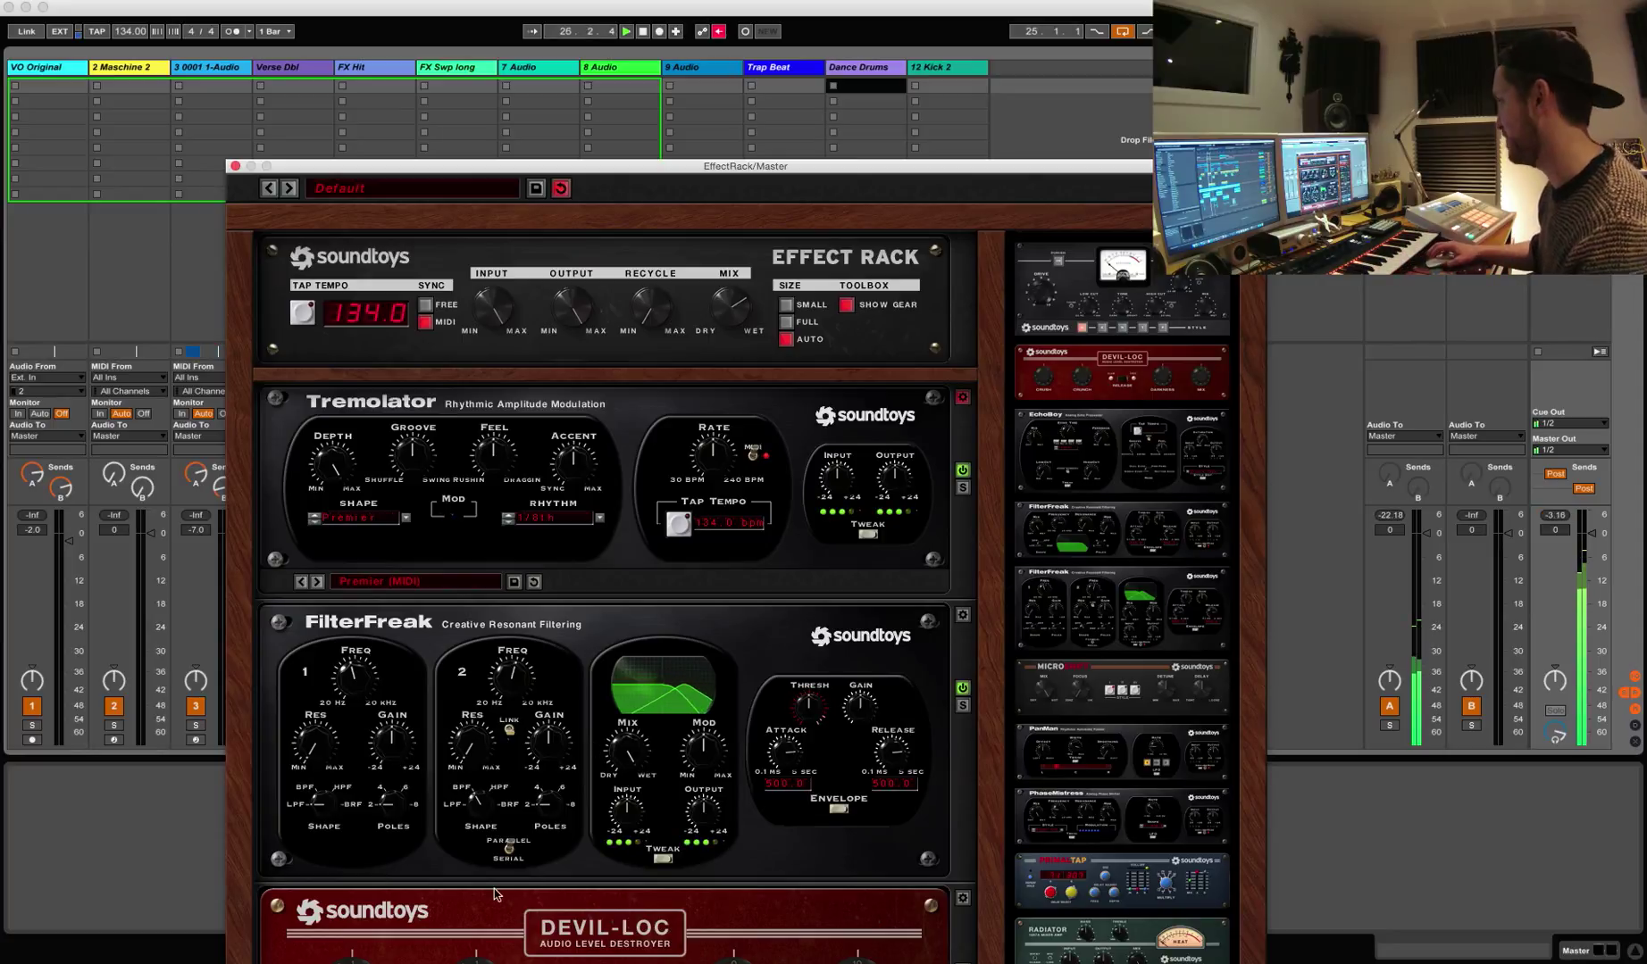
Step: Show the FilterFreak's preset bar and audition its presets from Band Chaser to Double Downer
click(962, 615)
click(317, 890)
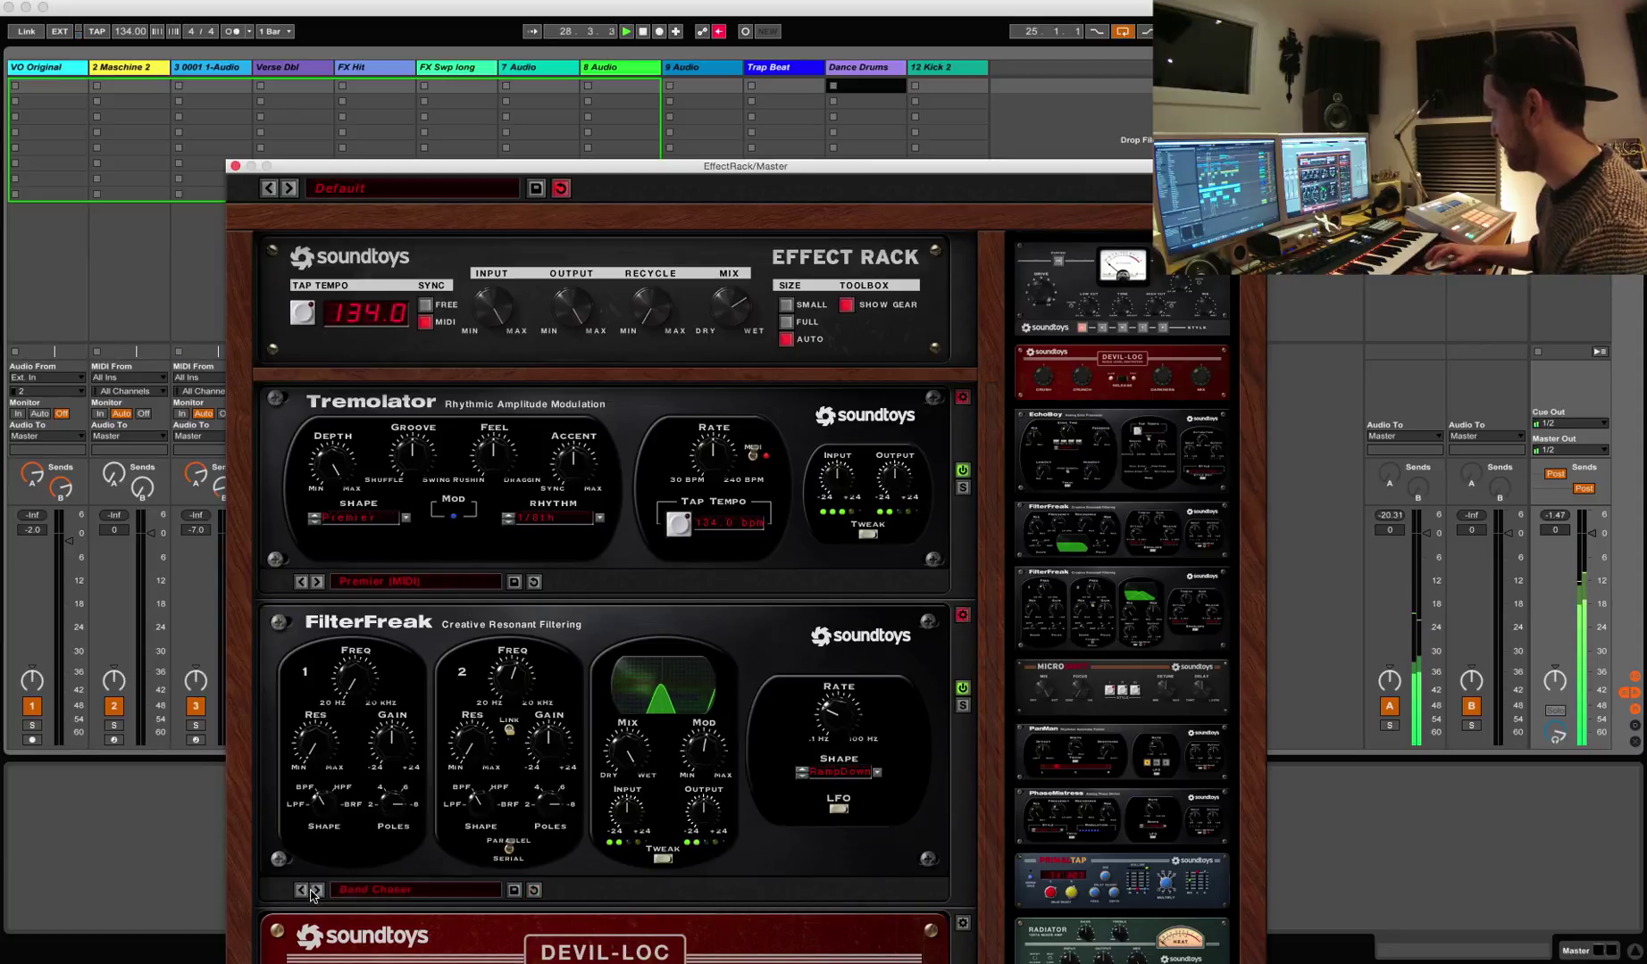
scroll(339, 852, down, 1)
scroll(339, 848, down, 1)
click(317, 818)
scroll(346, 820, down, 1)
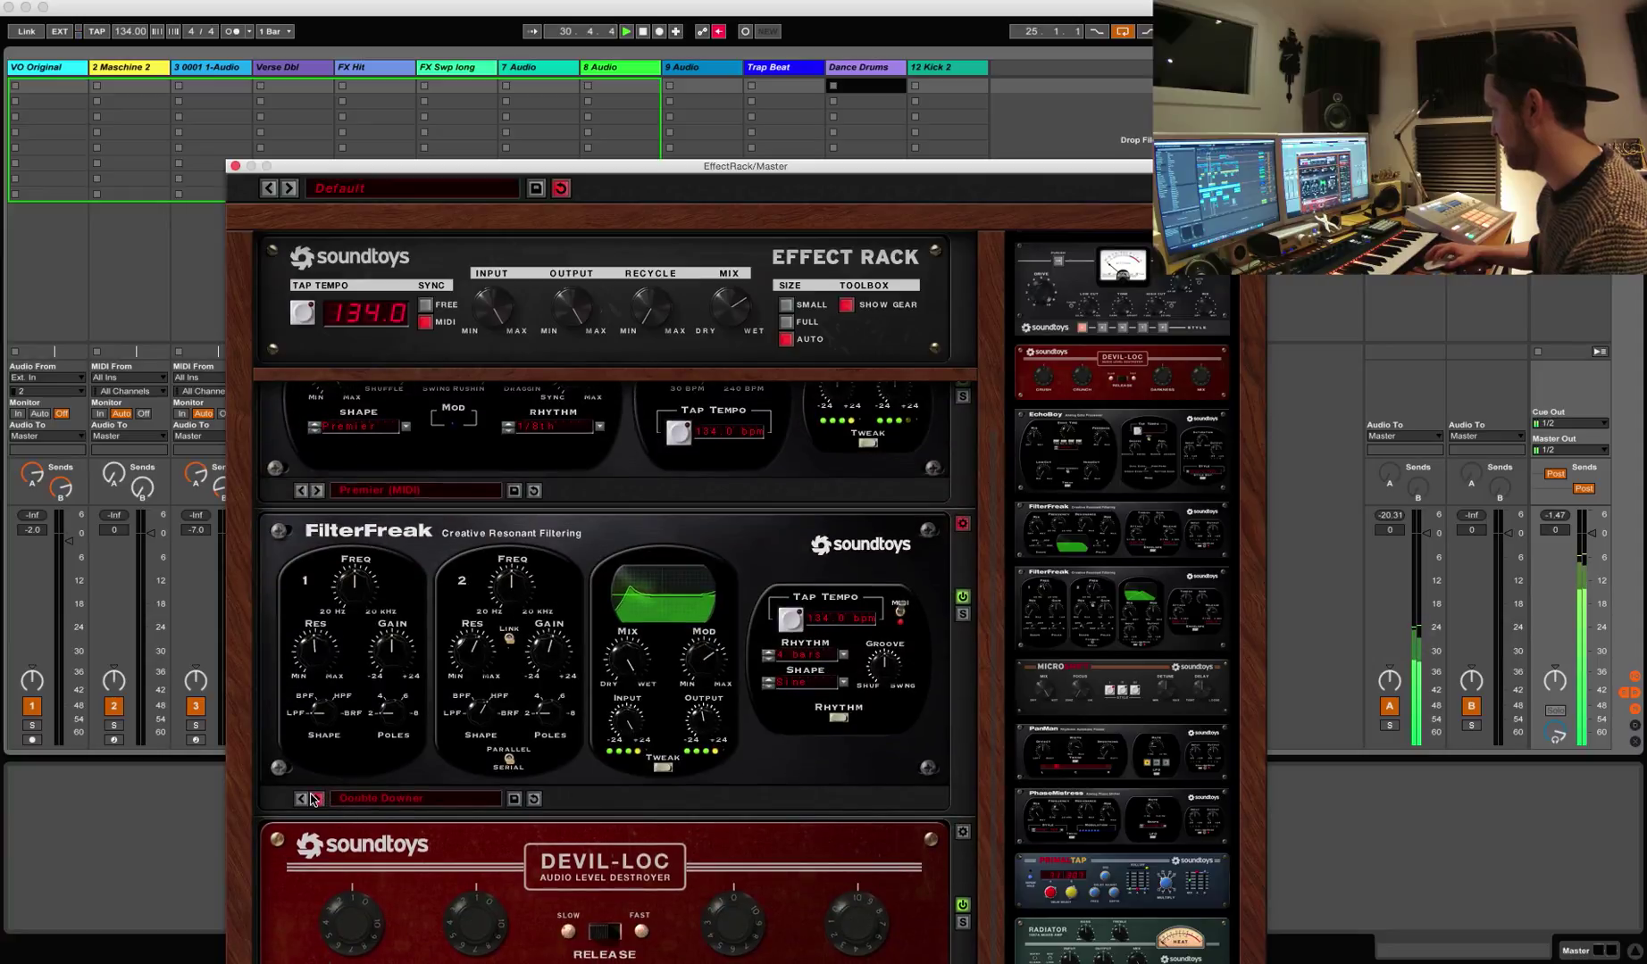
click(317, 799)
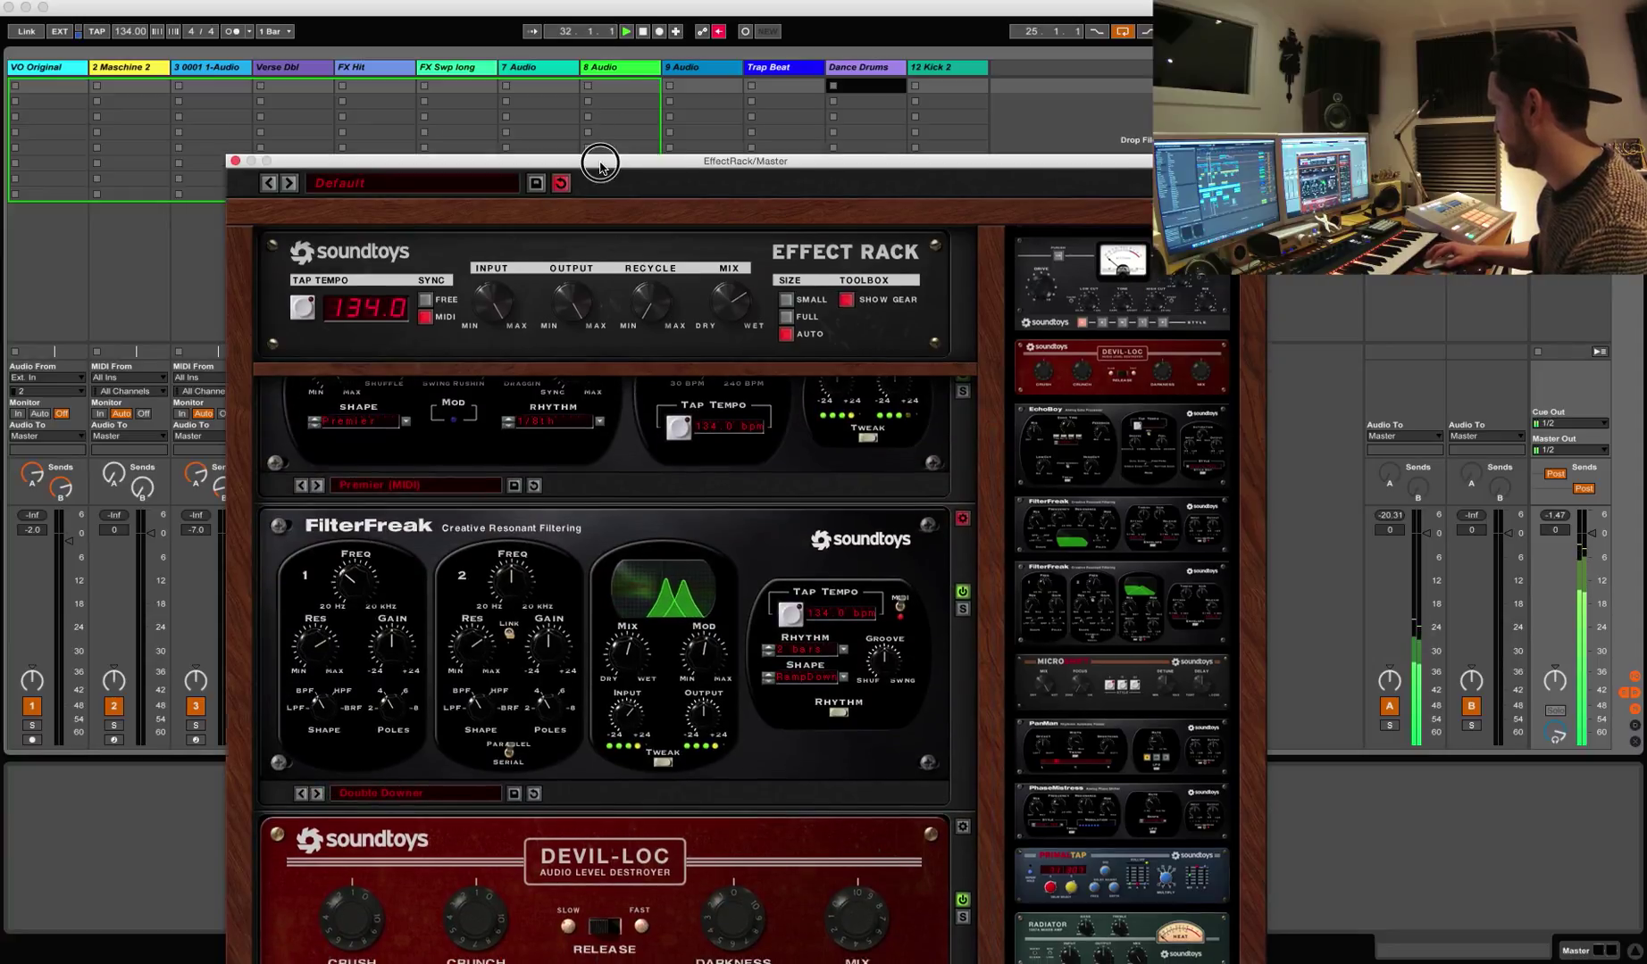
Step: Move the rack window higher on the screen and load the FastPump preset on the Devil-Loc
drag(598, 166, 611, 25)
scroll(589, 547, down, 1)
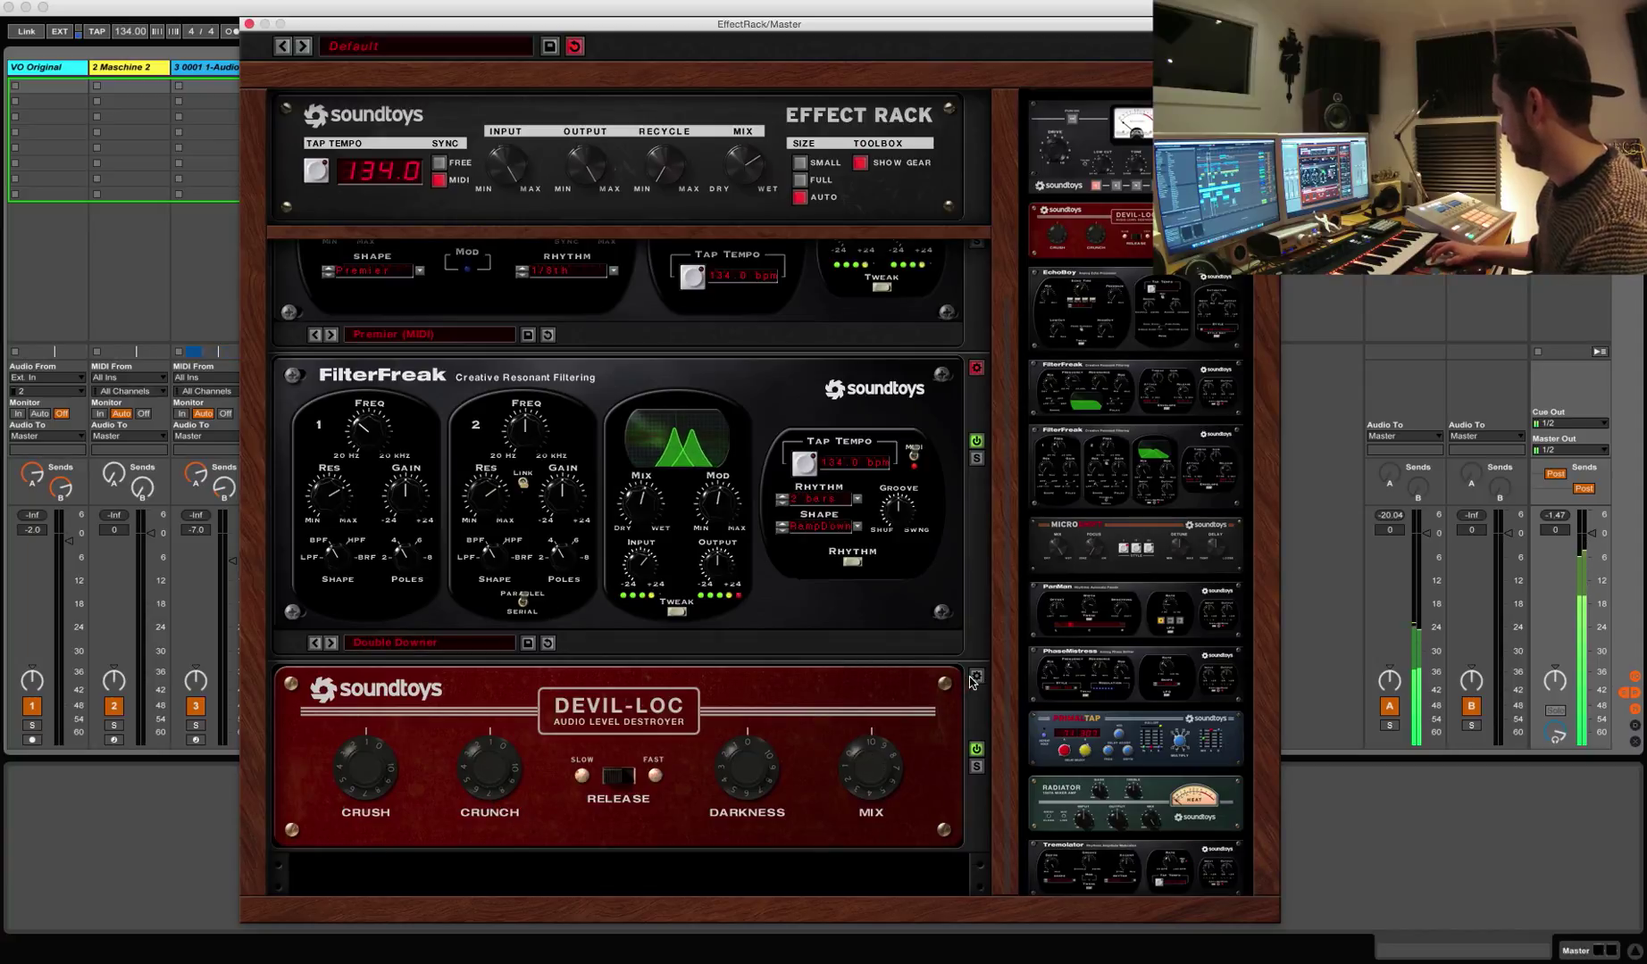
scroll(731, 792, down, 1)
click(332, 836)
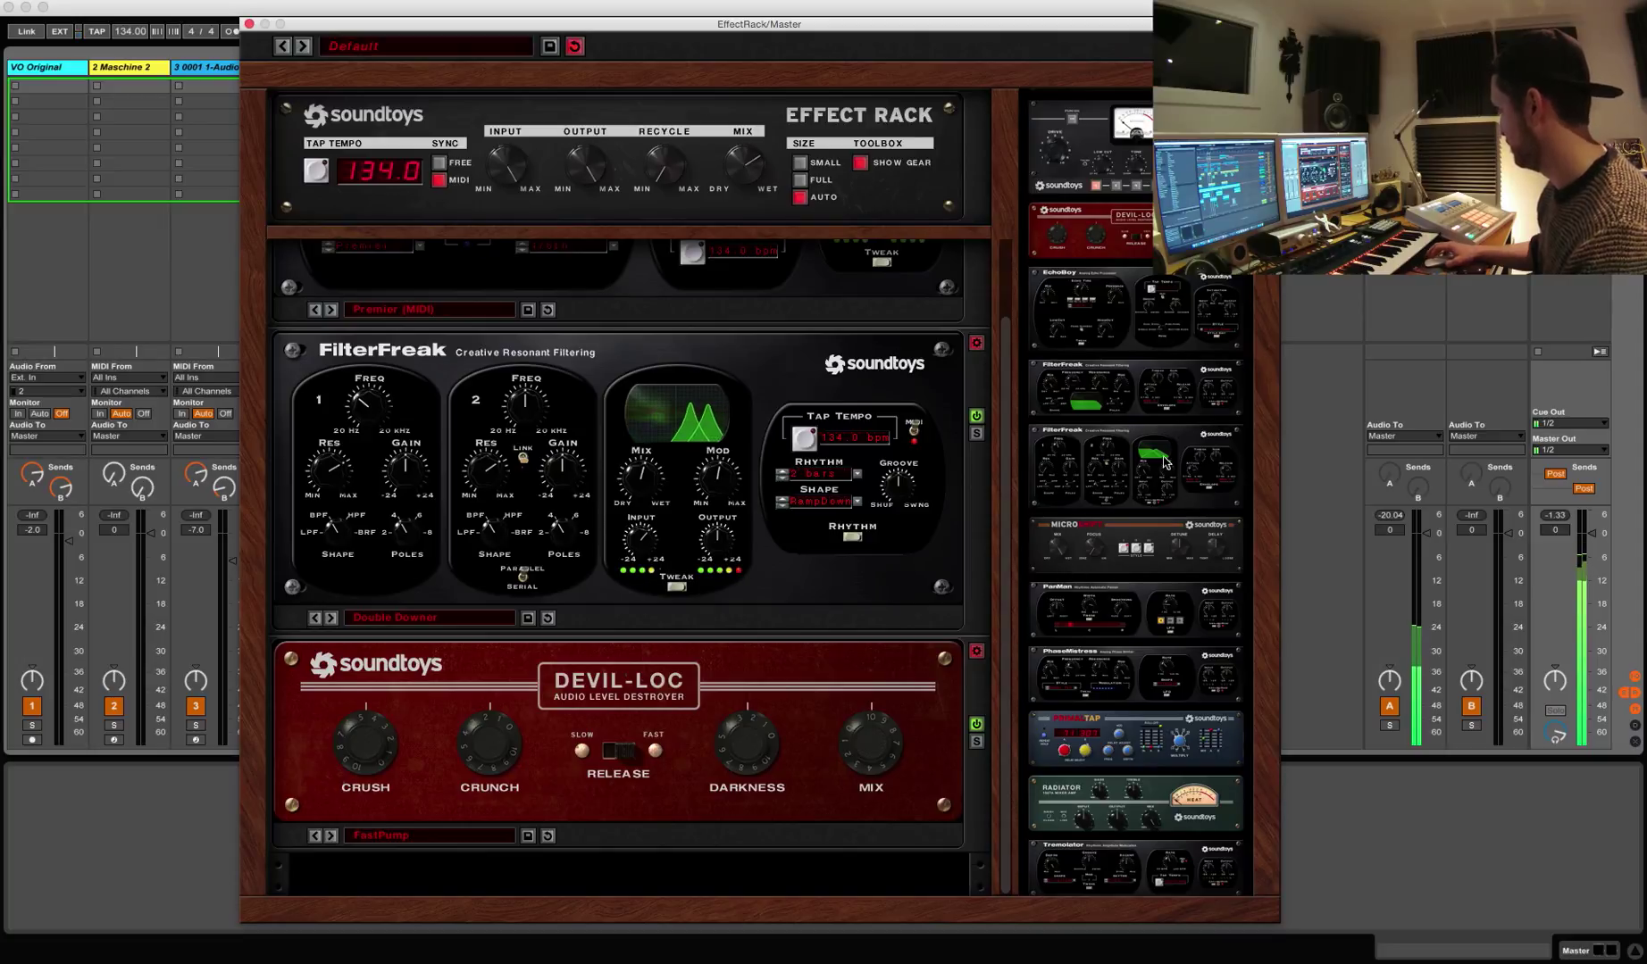
Step: Add an EchoBoy below the Devil-Loc and load its 30 ips Tape Echo preset
scroll(1134, 446, up, 1)
drag(1153, 339, 775, 860)
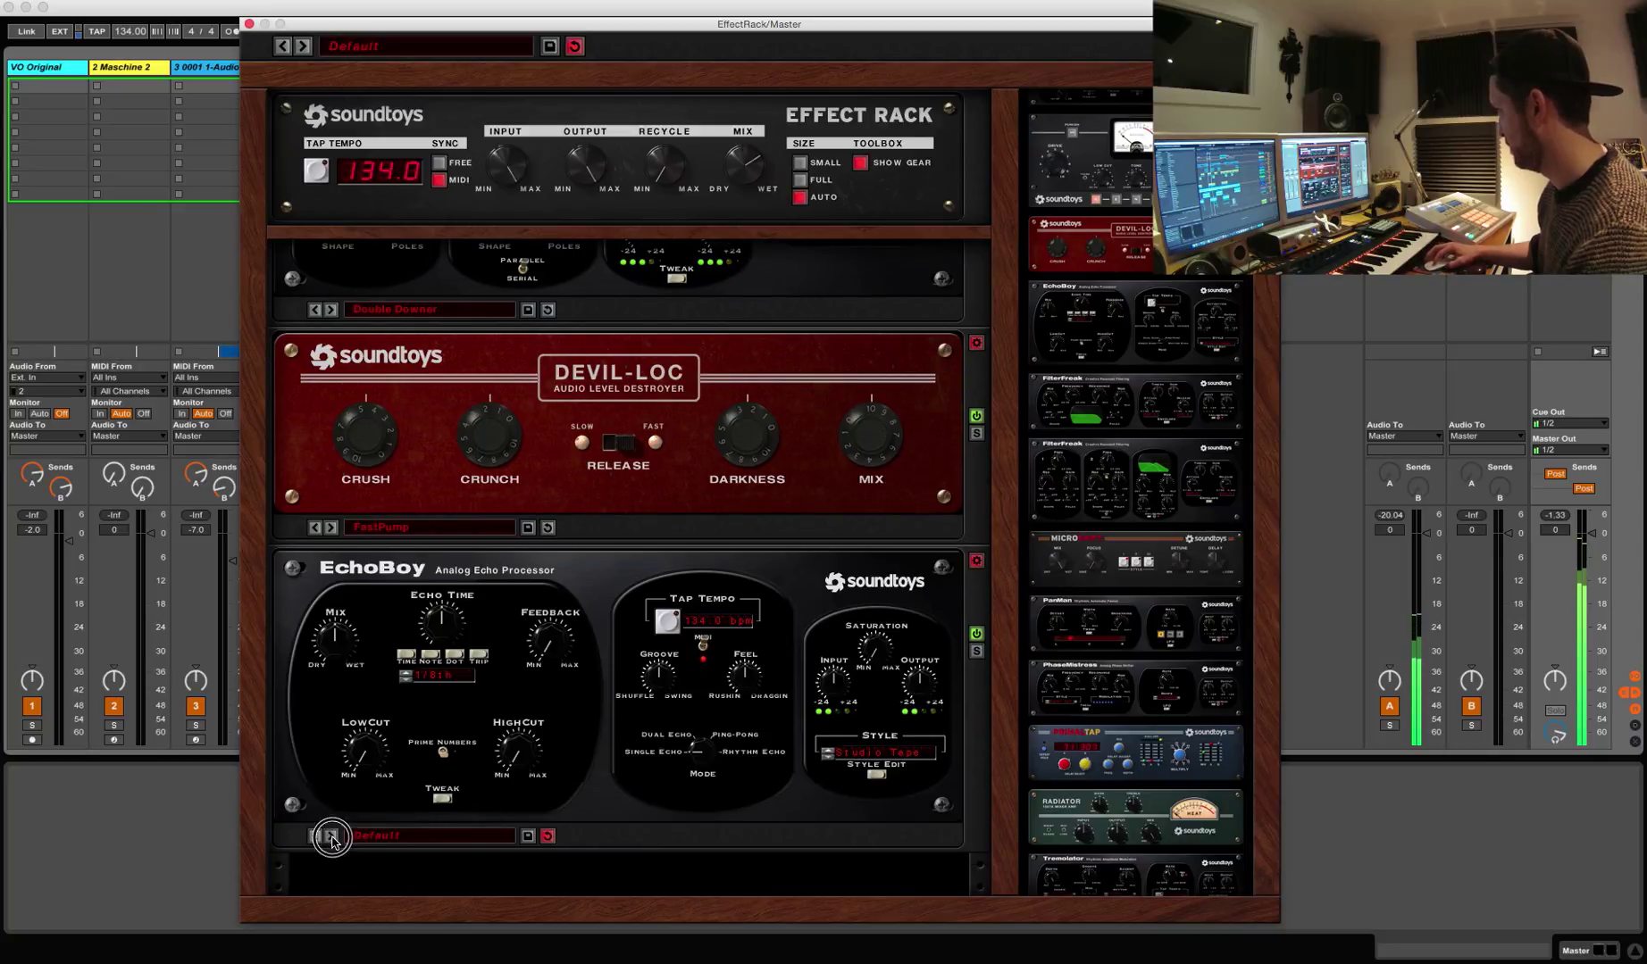
click(331, 836)
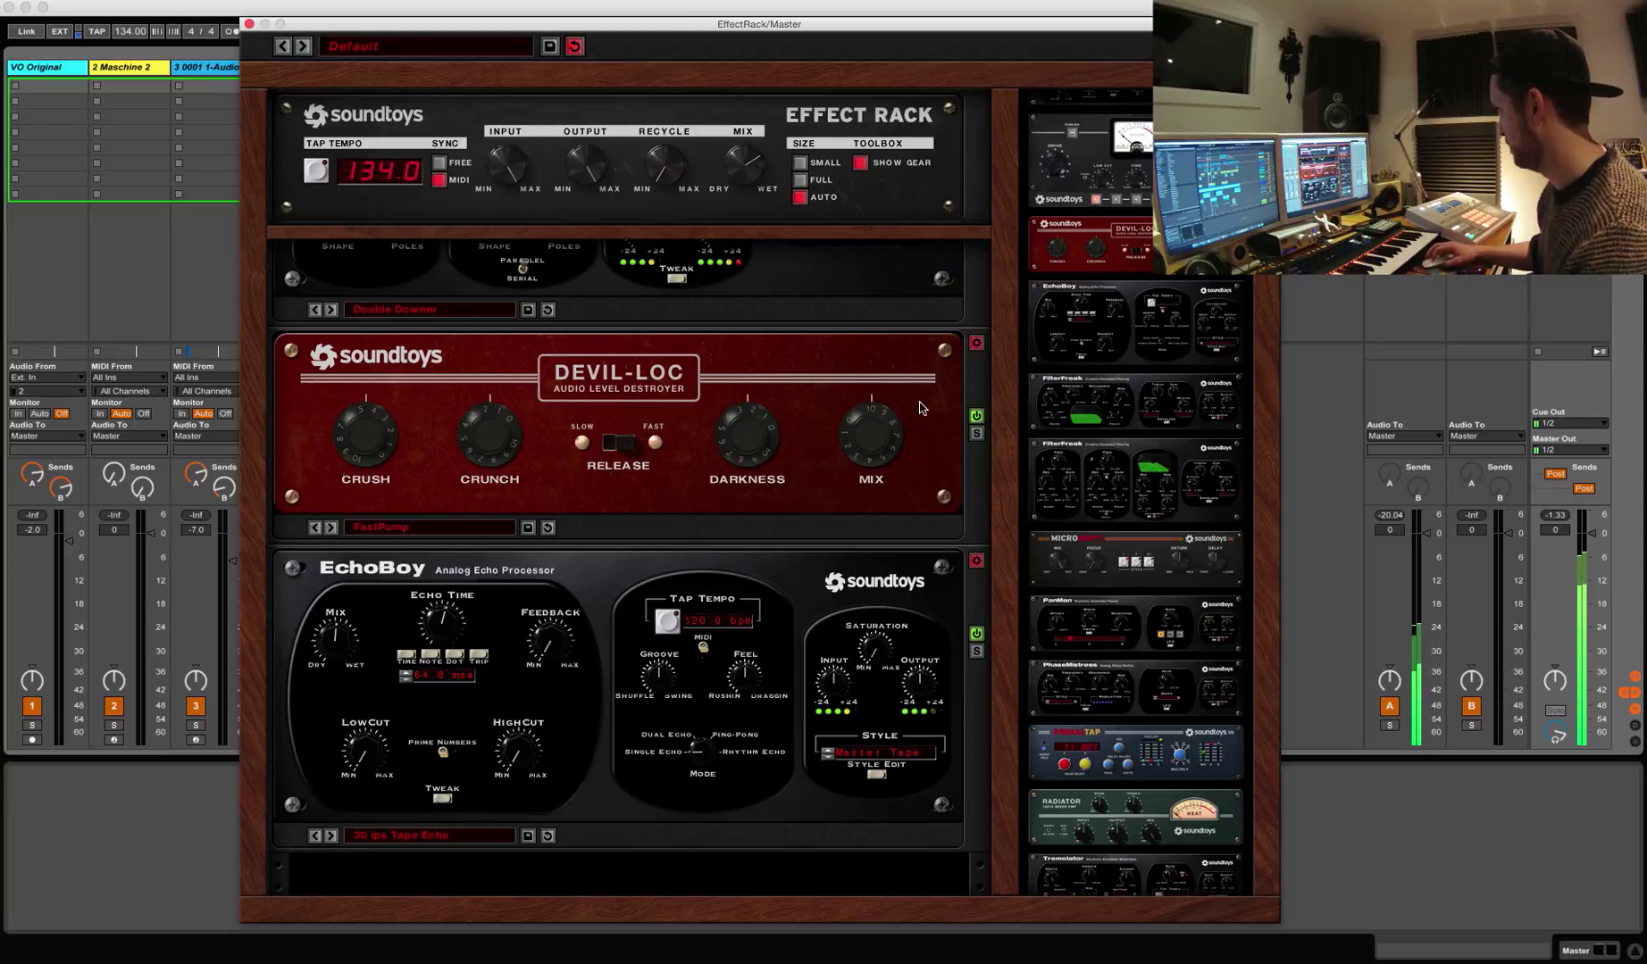
Step: Hide the Devil-Loc's preset bar and bypass the effect
click(974, 345)
click(975, 441)
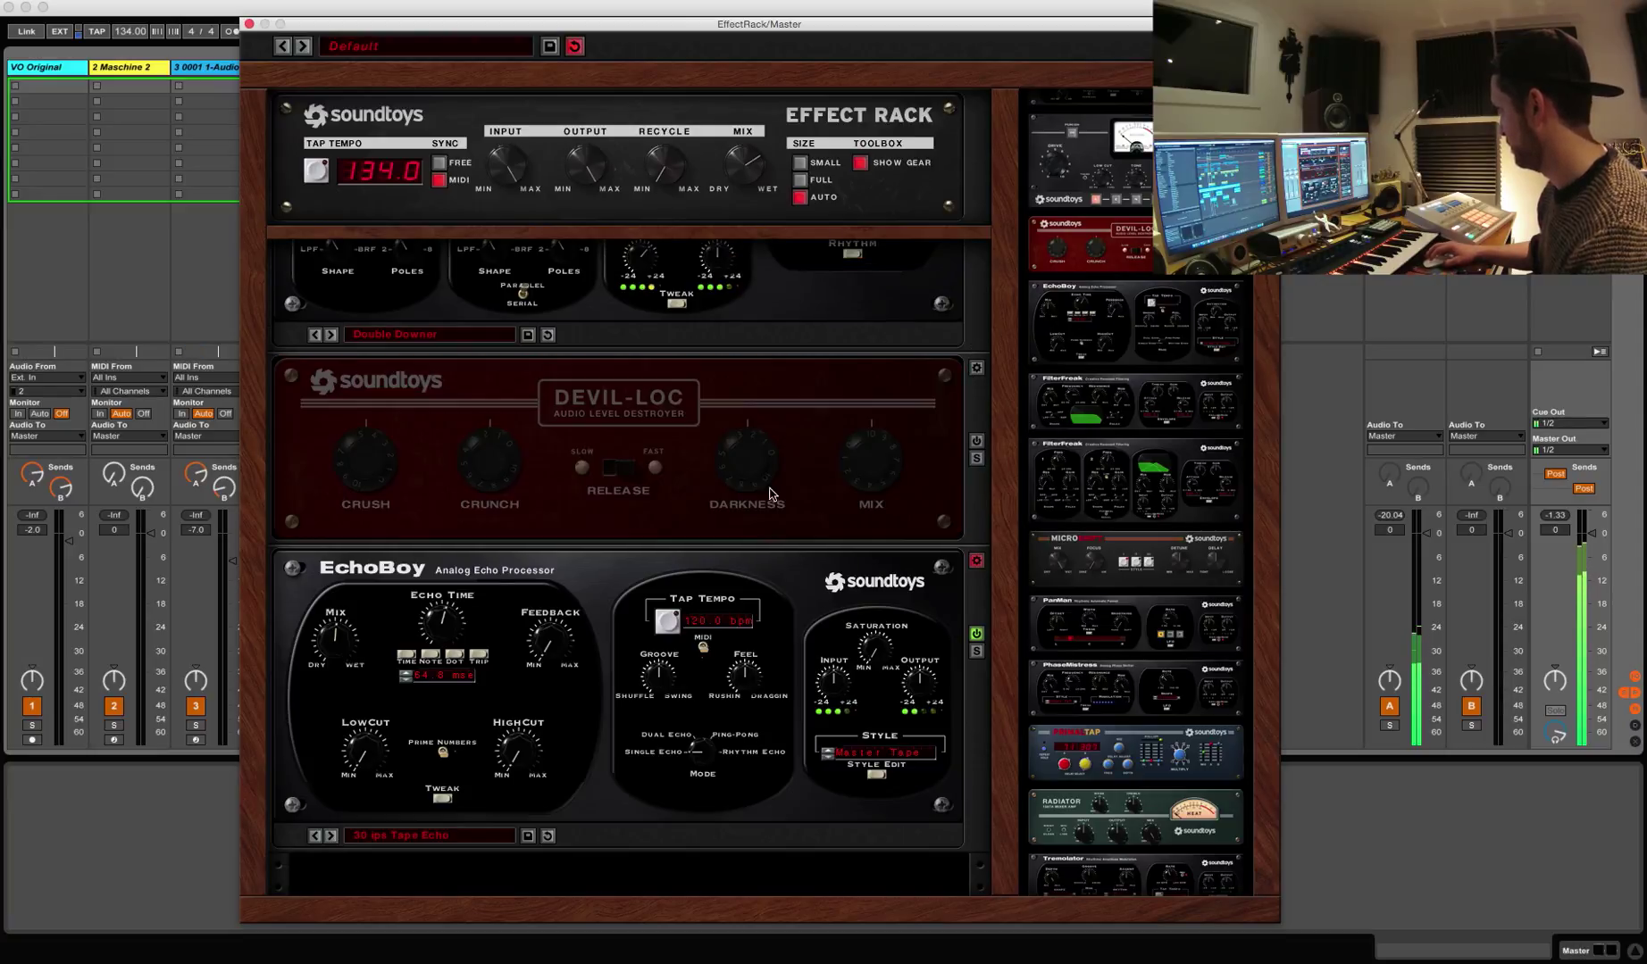
Step: Hide the FilterFreak's preset bar and switch the effect off and back on to compare the sound
scroll(802, 503, up, 5)
scroll(802, 503, up, 1)
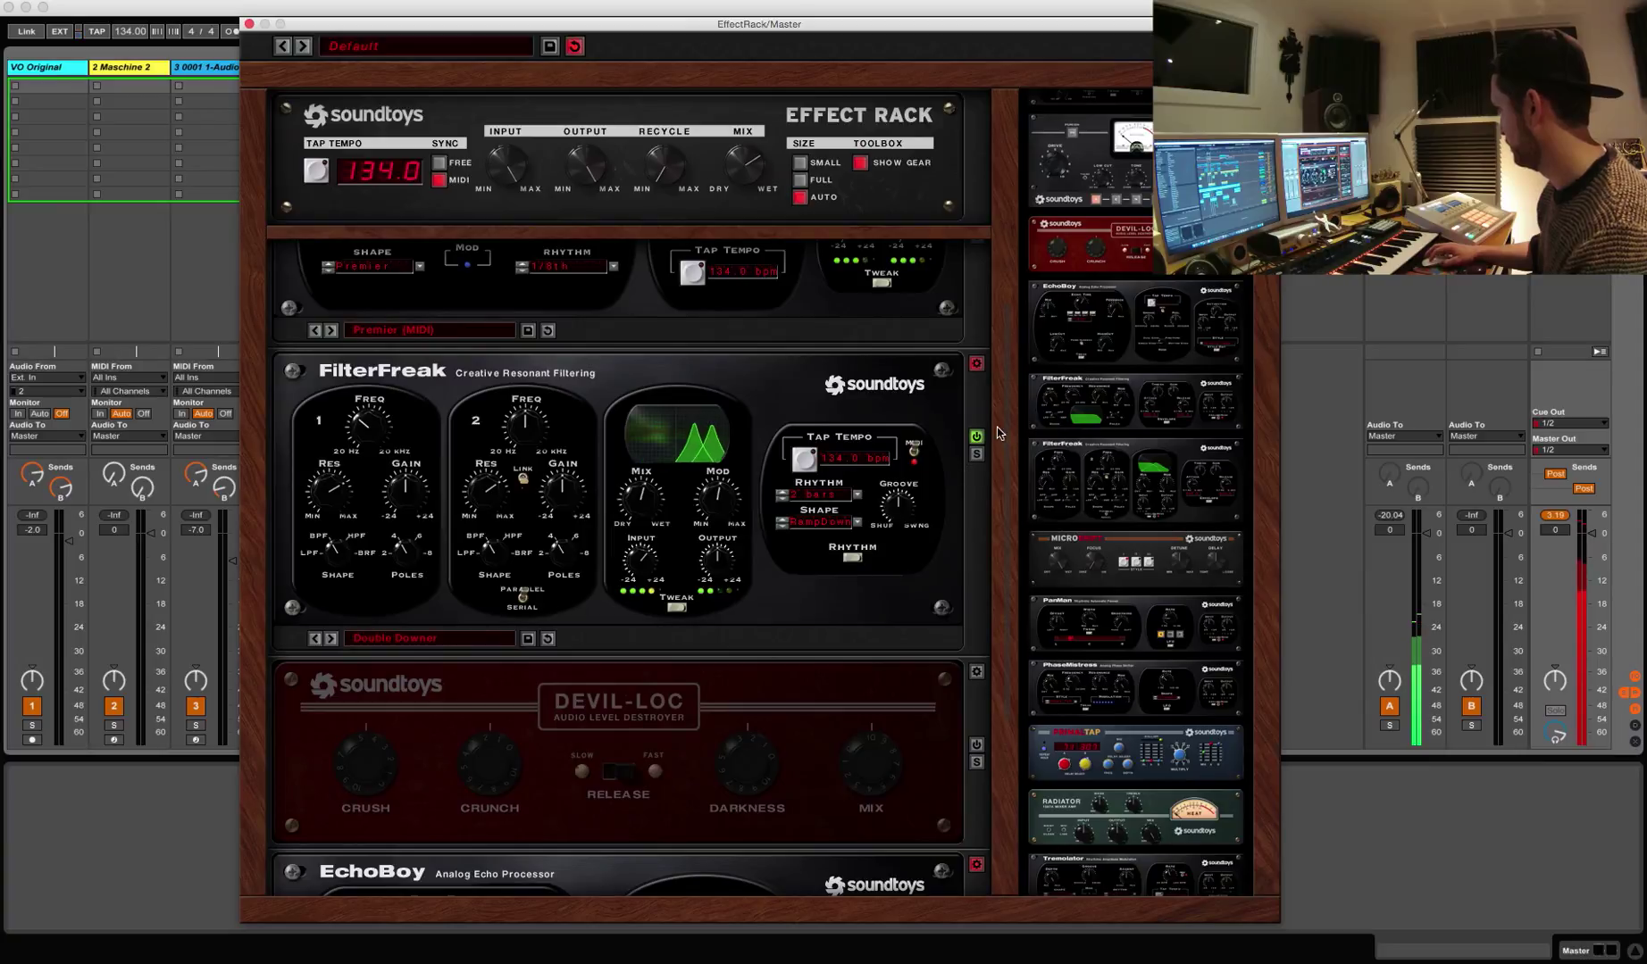
click(976, 369)
click(977, 441)
click(976, 441)
scroll(567, 582, up, 1)
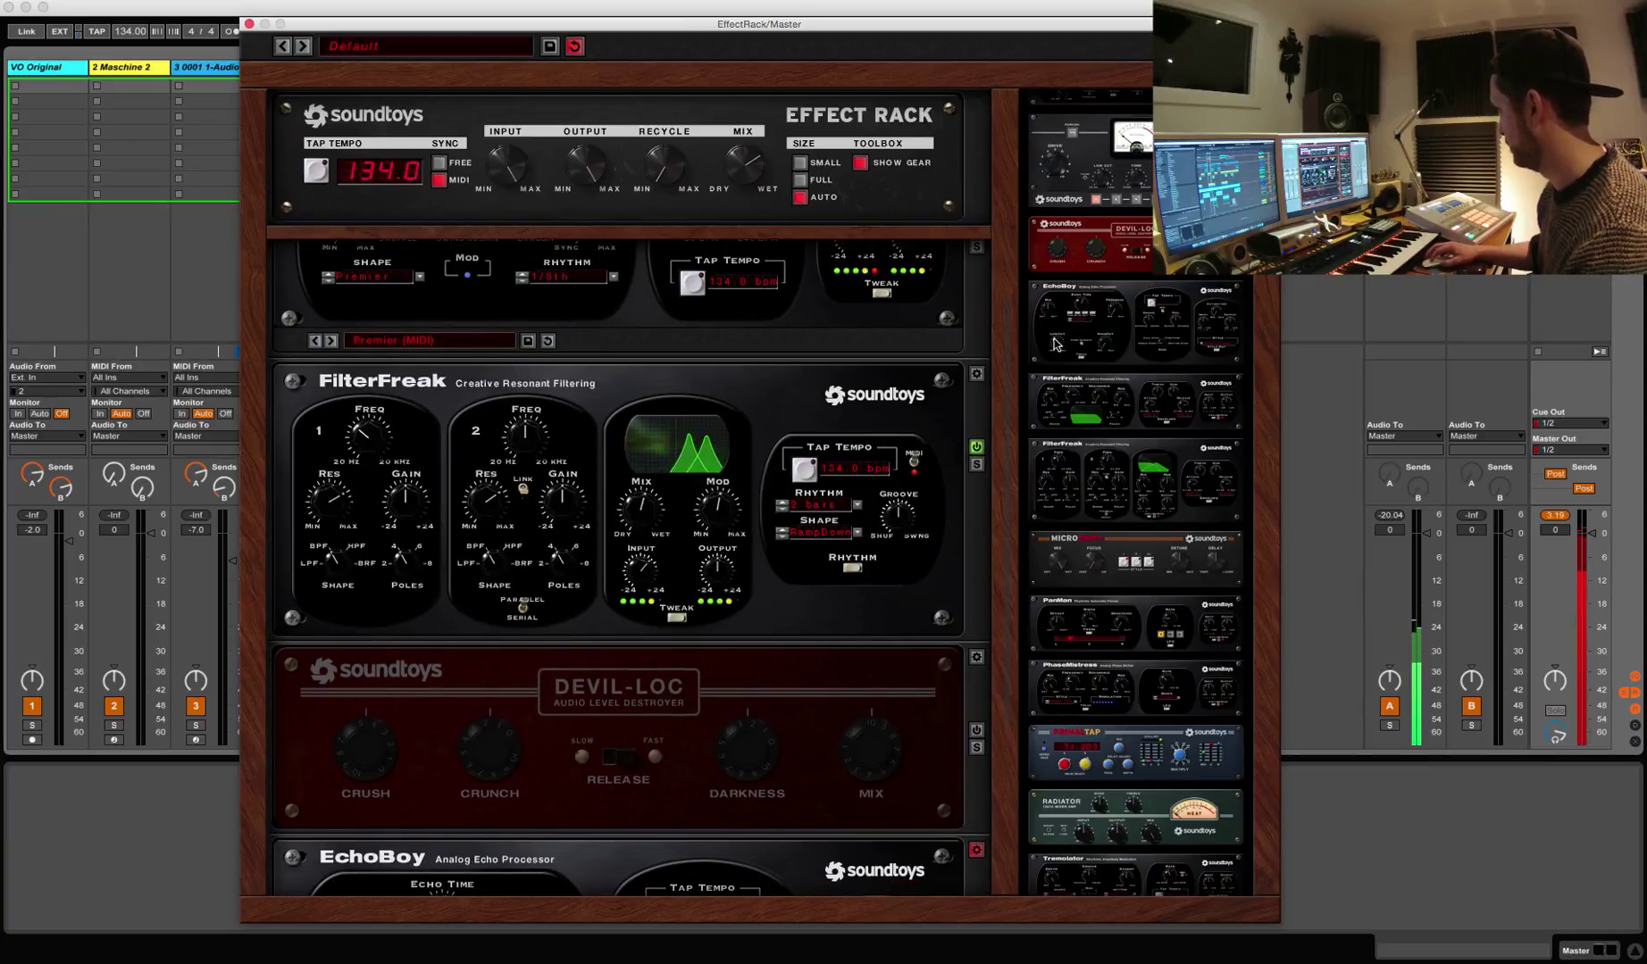
Step: Show the FilterFreak's preset bar and step forward through its presets, past Half Sweep, to Hi and Bye
click(976, 374)
click(331, 643)
click(331, 643)
click(332, 643)
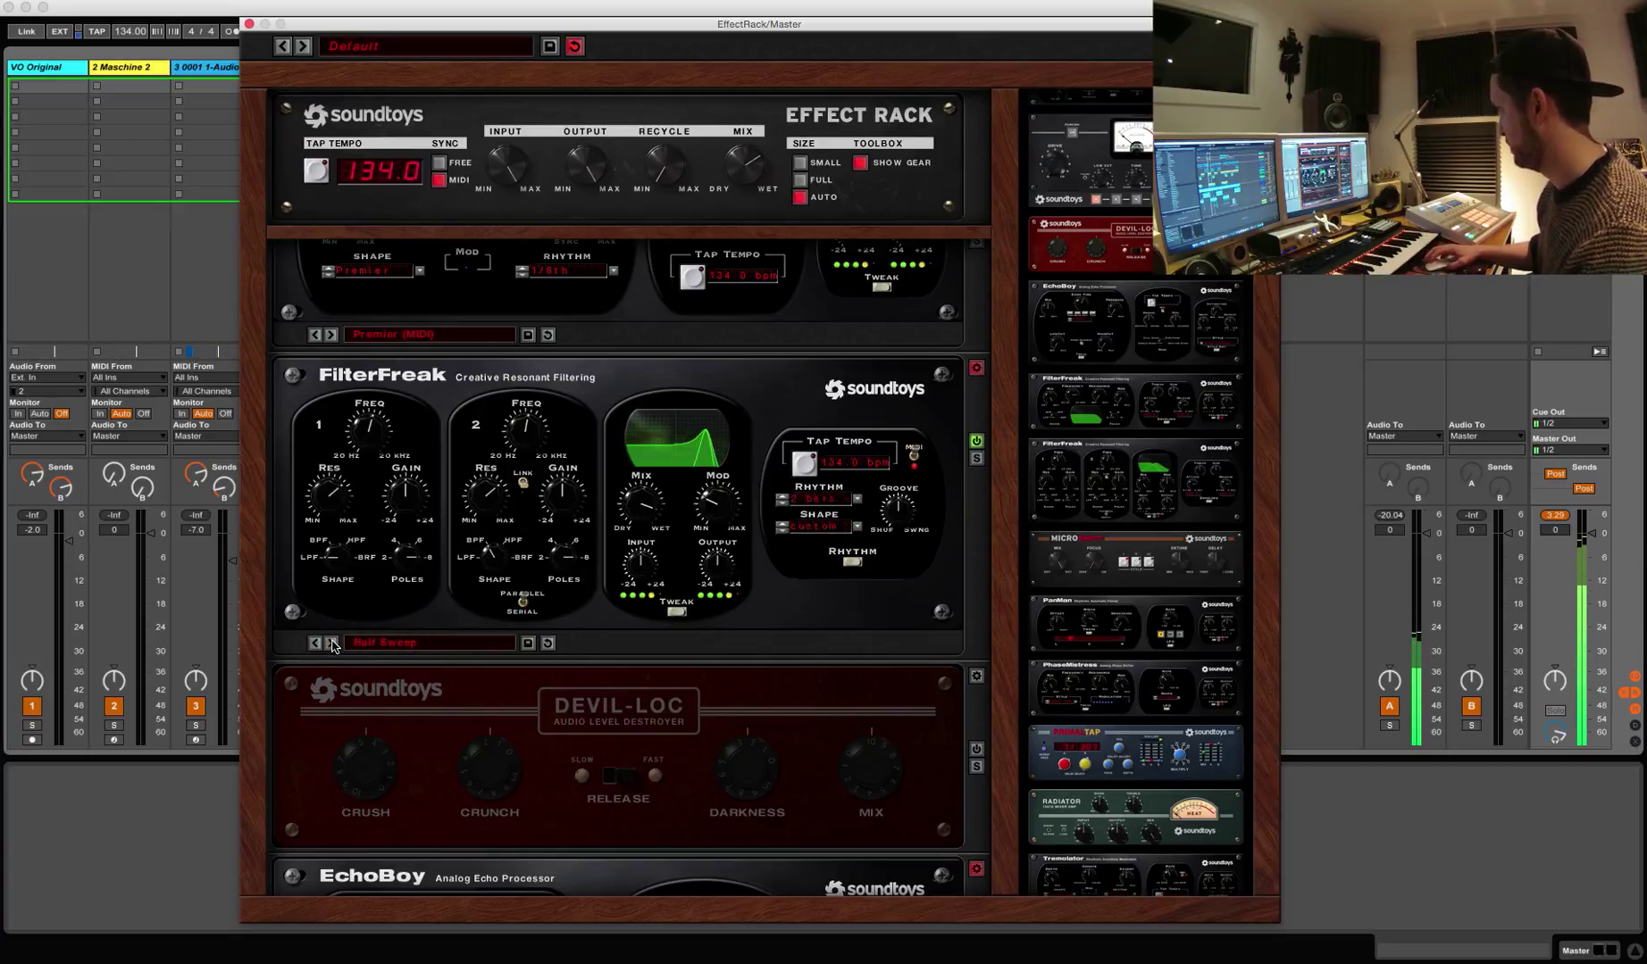
click(331, 643)
Step: Step through the EchoBoy presets, raise the Mix on the DM-2 preset, and load Dual Revox Delays
scroll(760, 617, down, 5)
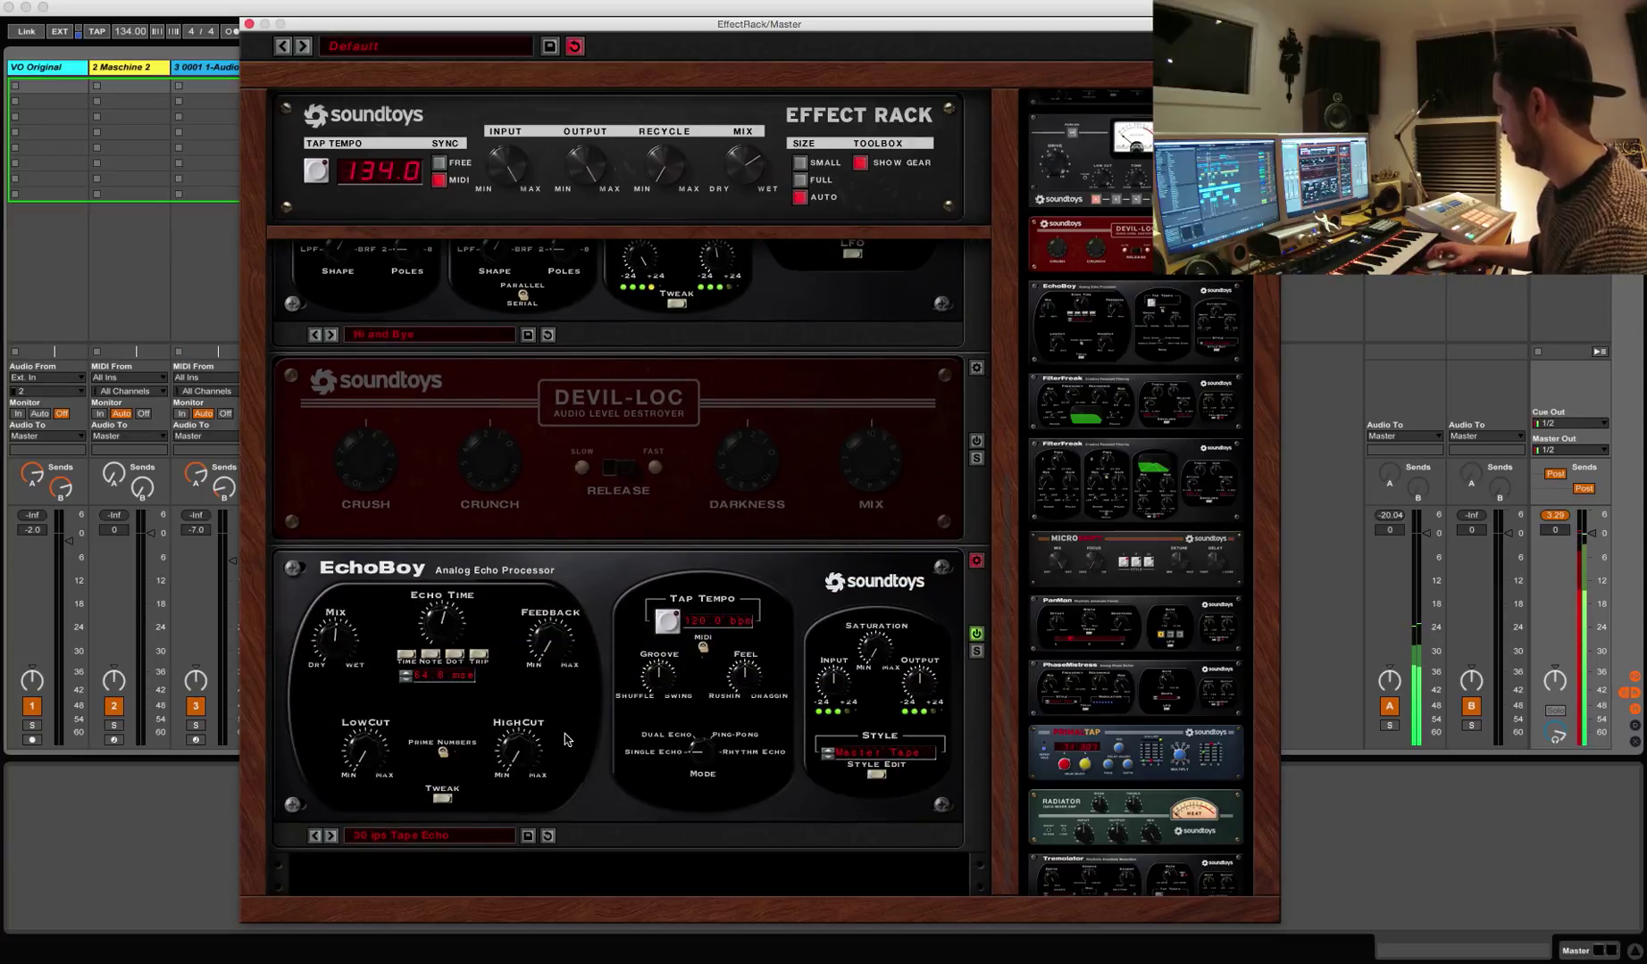
click(331, 836)
click(331, 836)
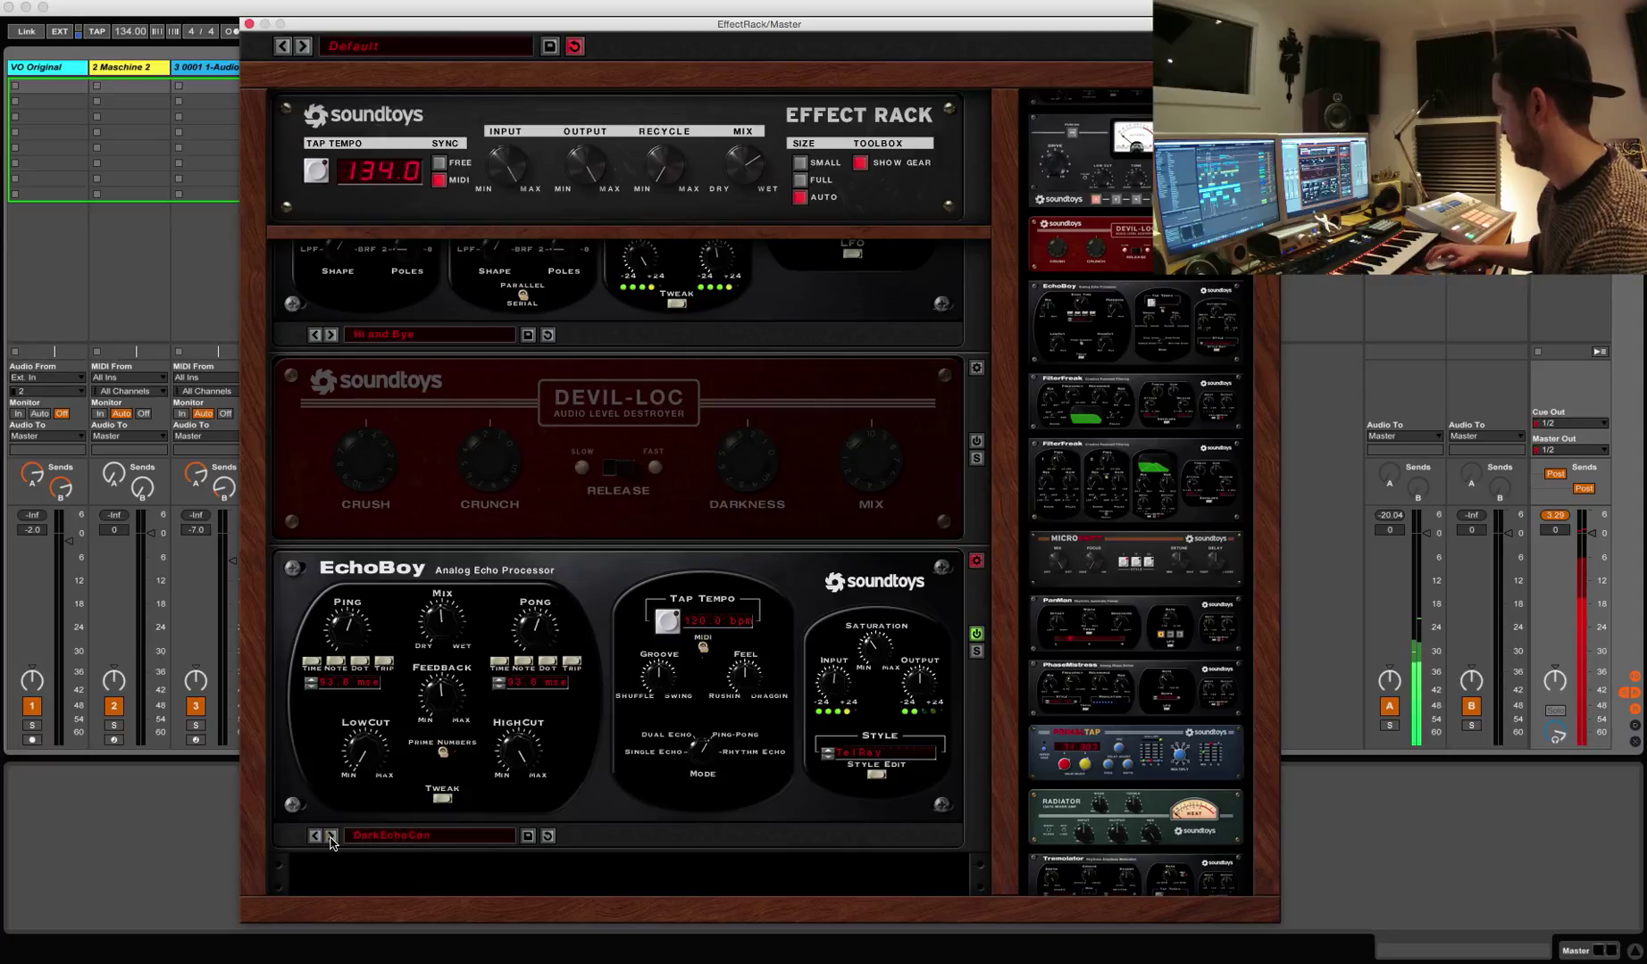
click(331, 836)
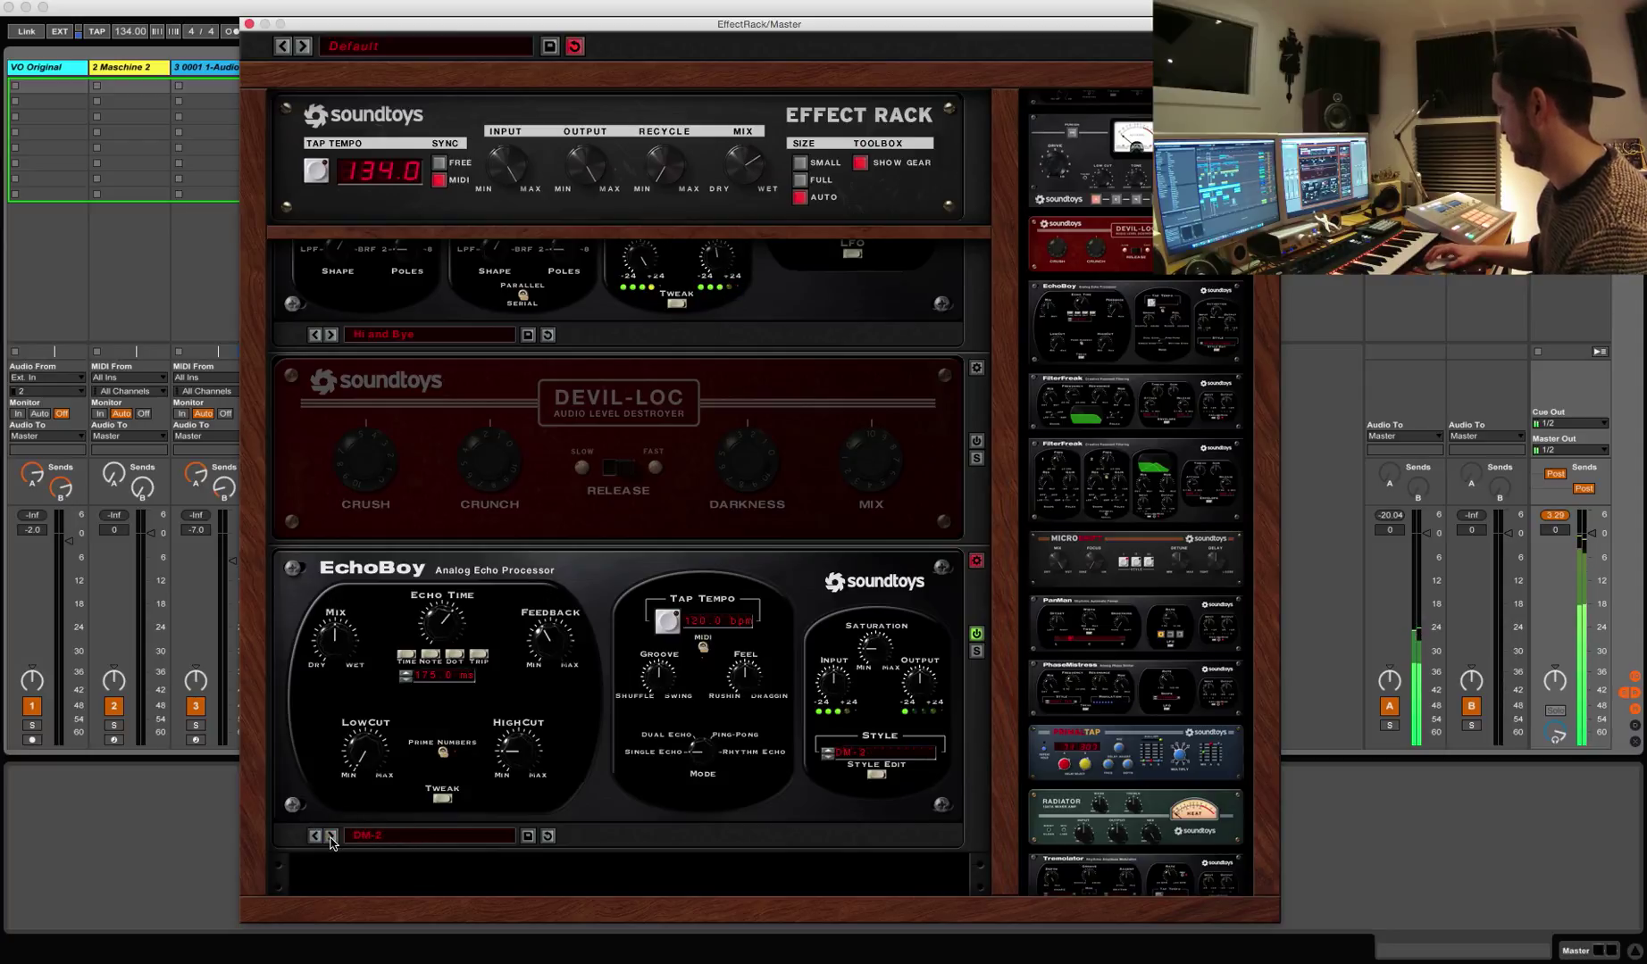
drag(336, 639, 338, 575)
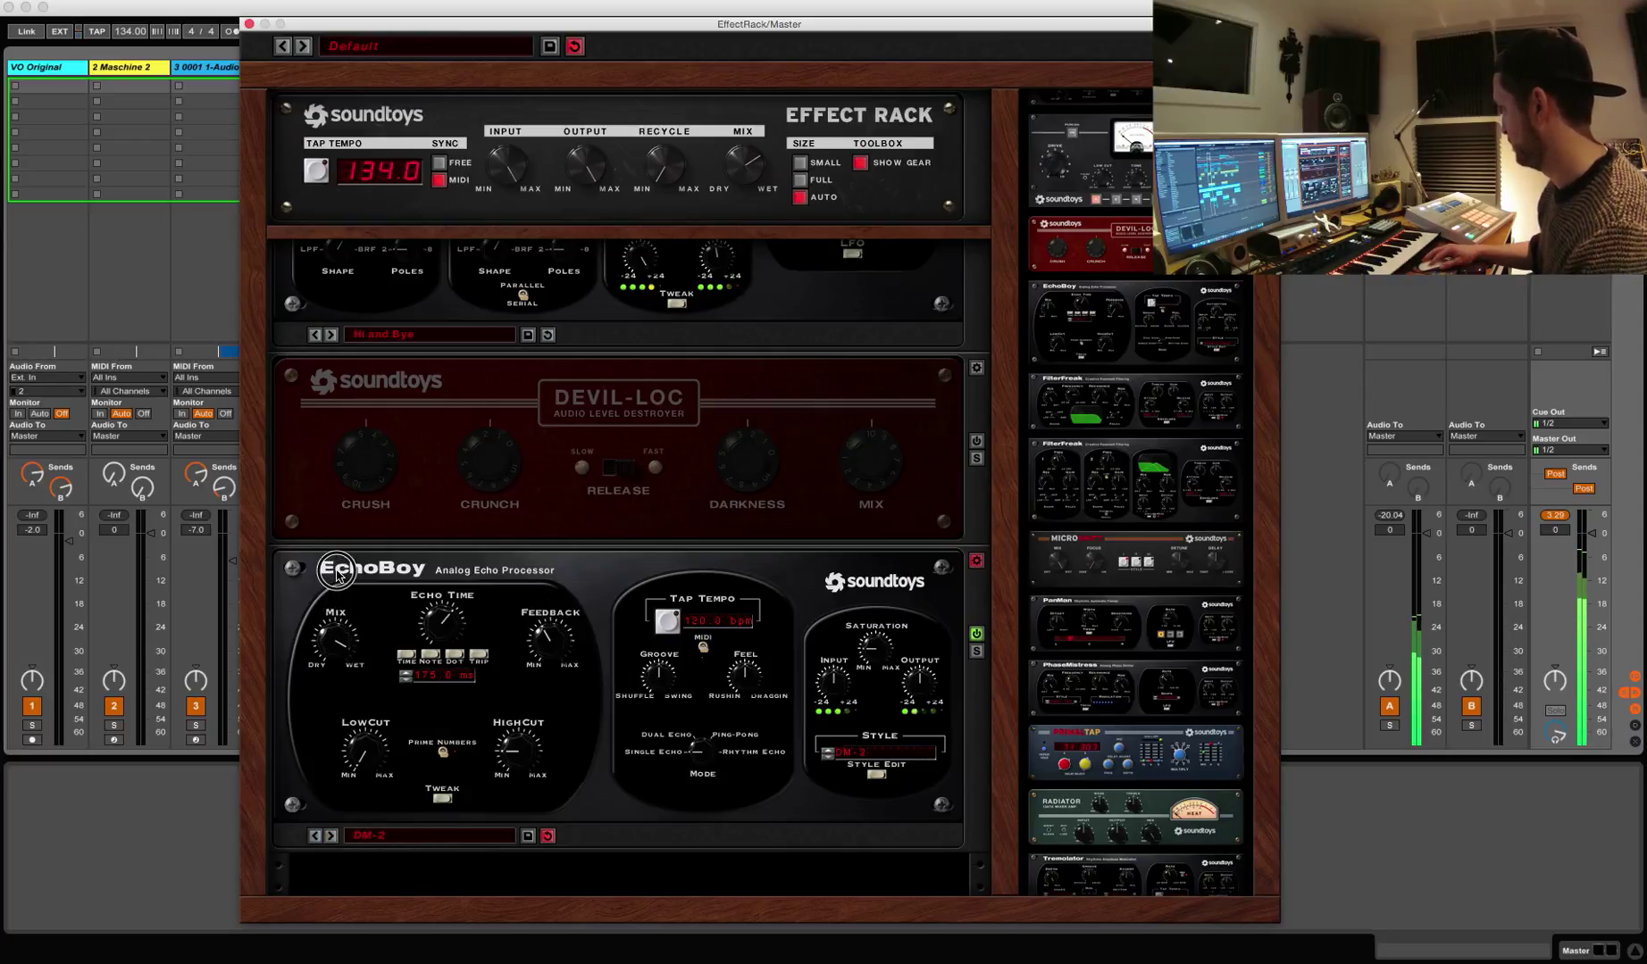
click(332, 836)
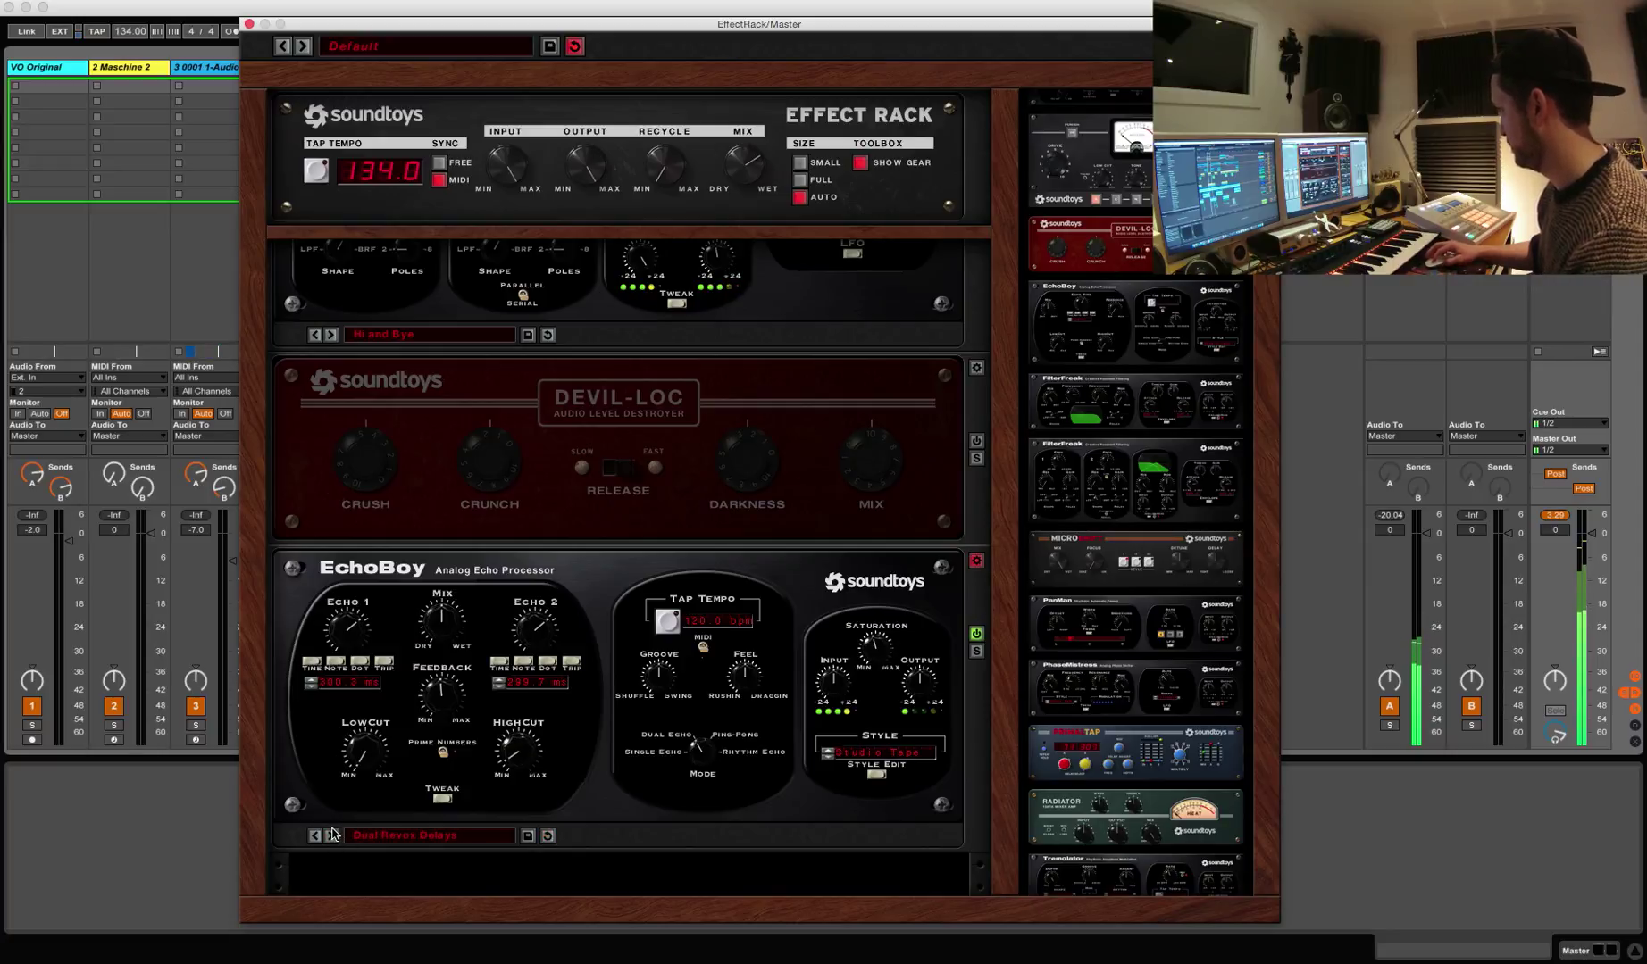
Step: Look through the Effect Rack's own preset categories and load Liquid Vibe from 06 Modulation
scroll(777, 699, up, 5)
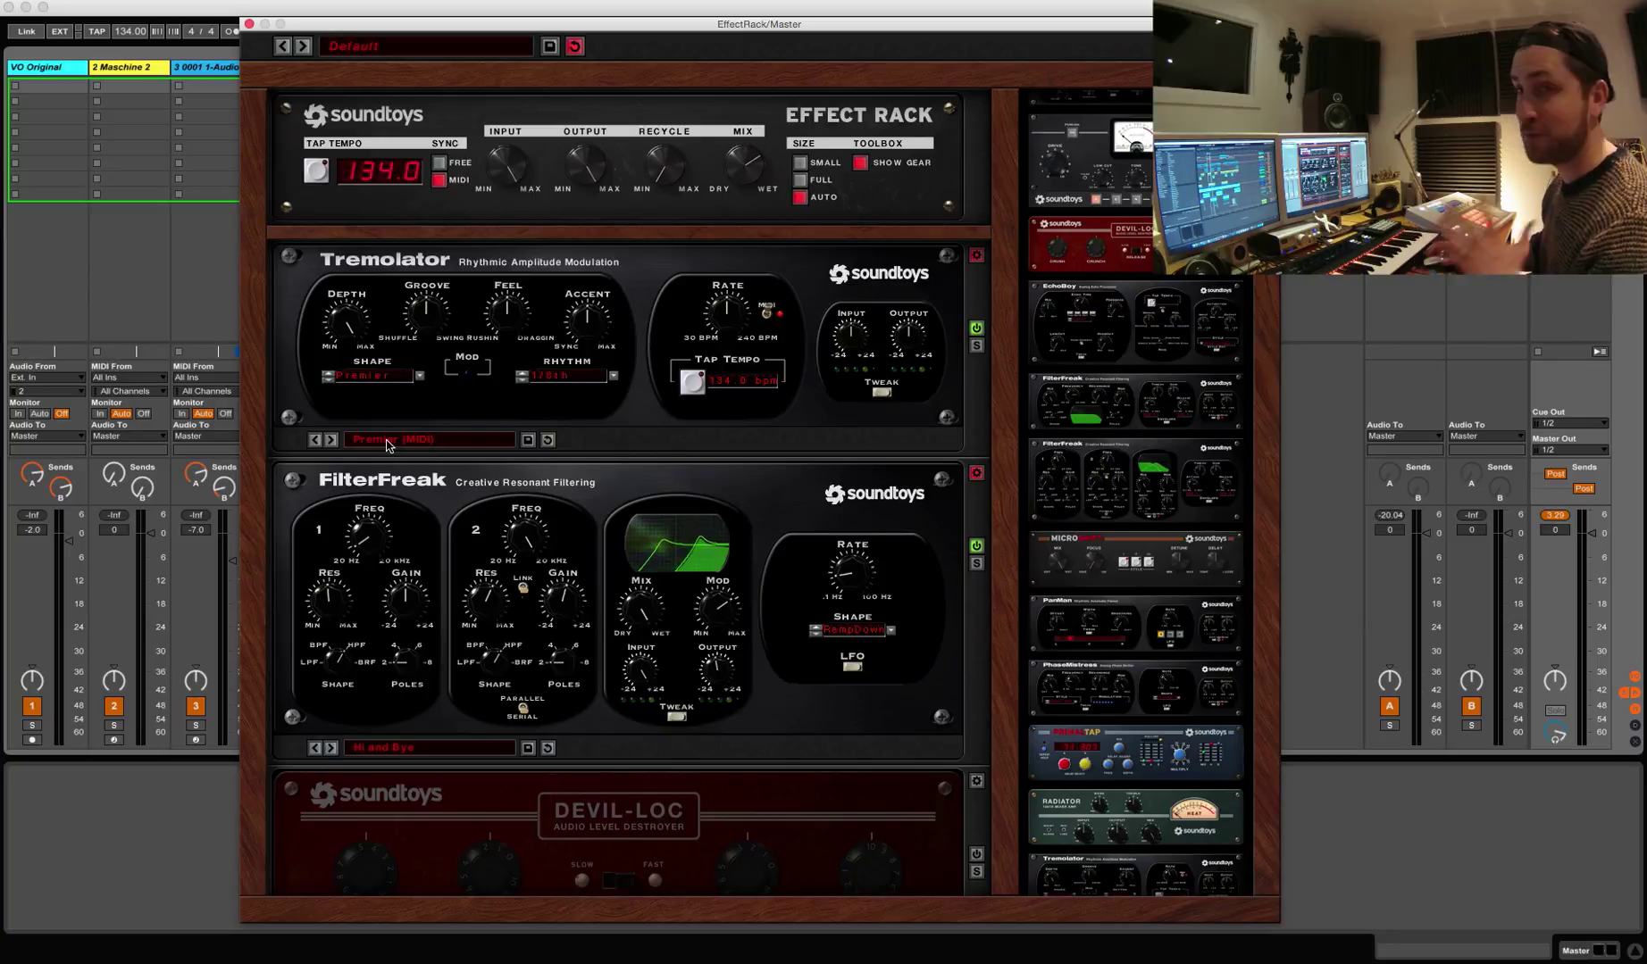
click(375, 44)
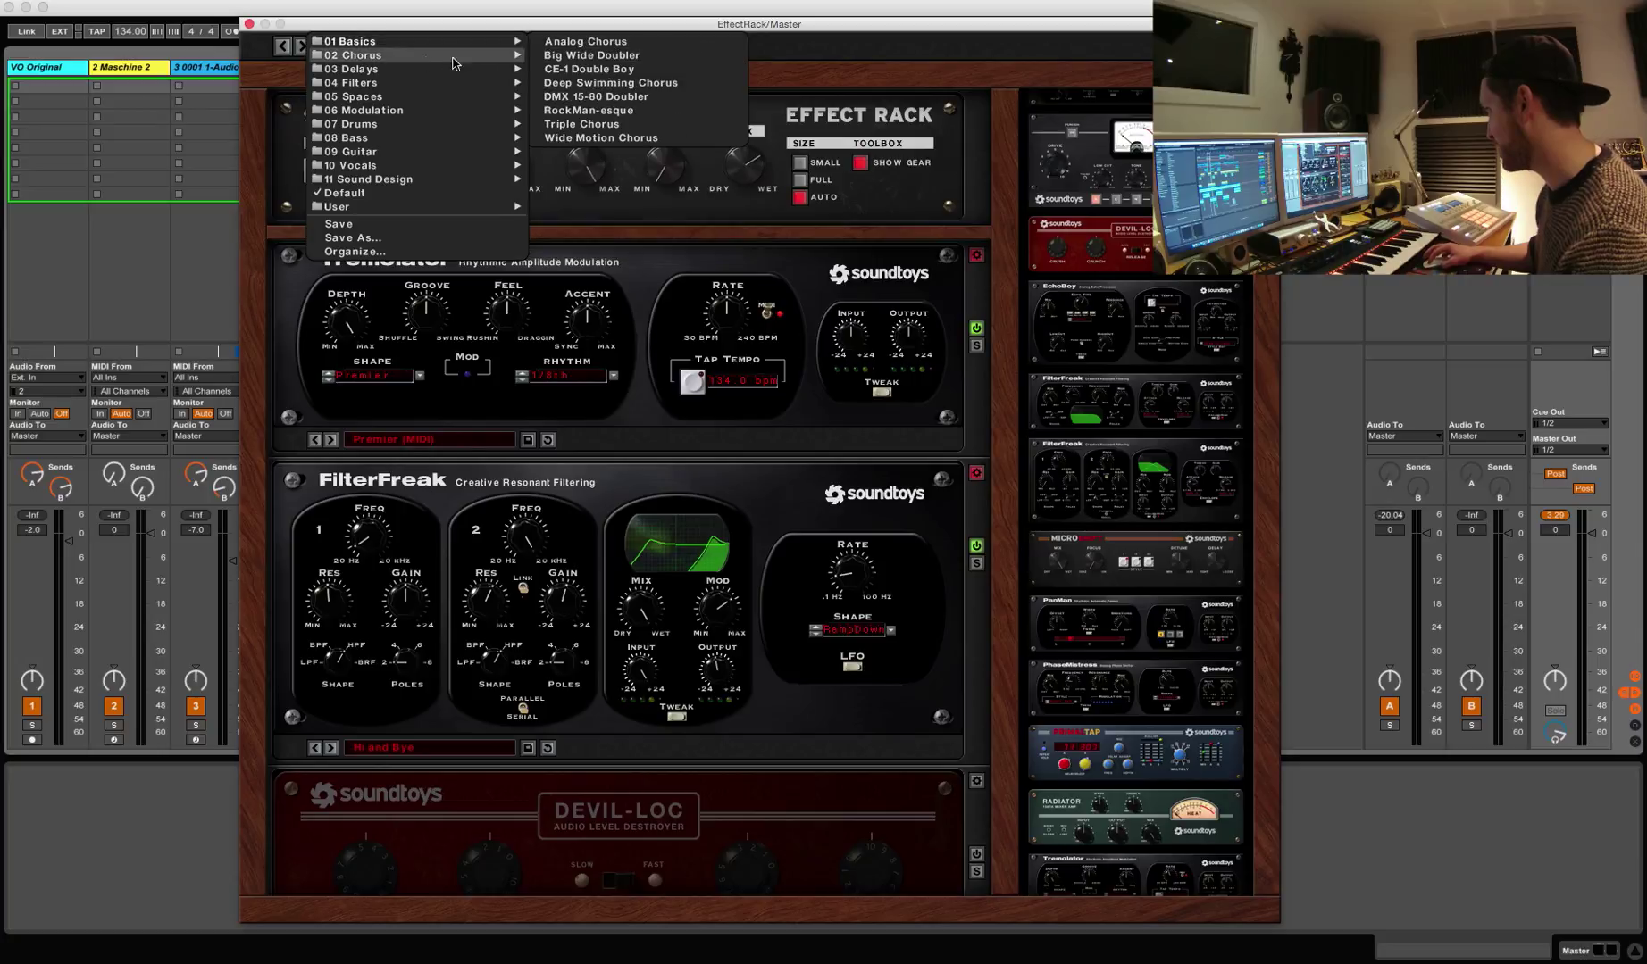
mouse_move(396, 87)
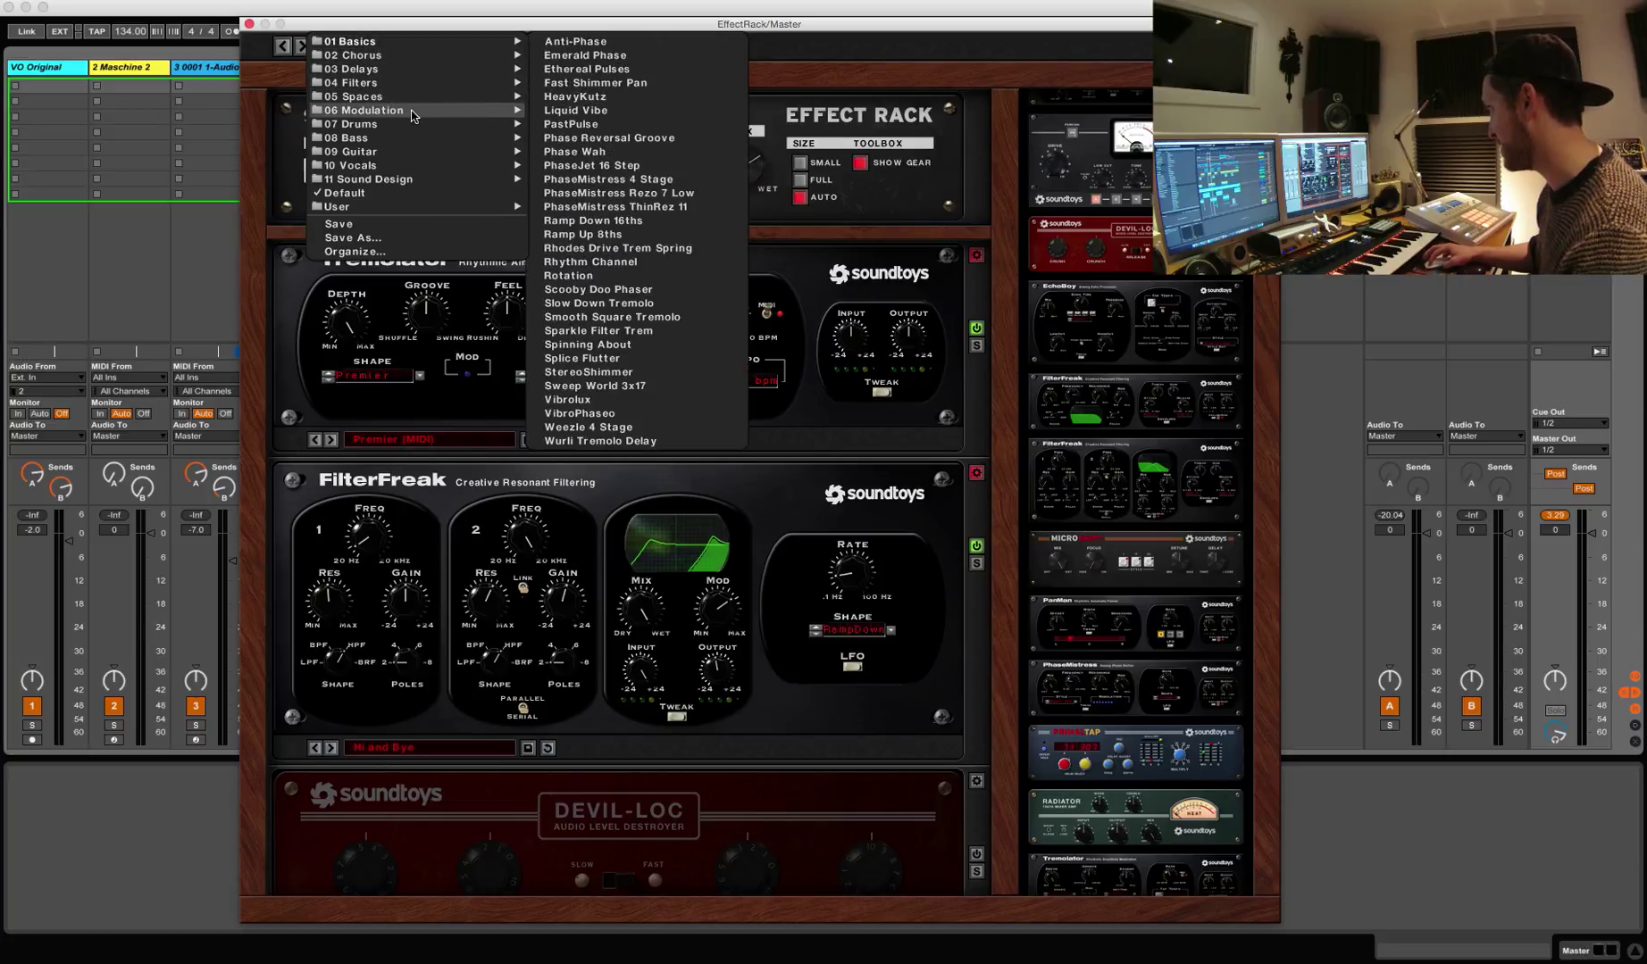
mouse_move(416, 126)
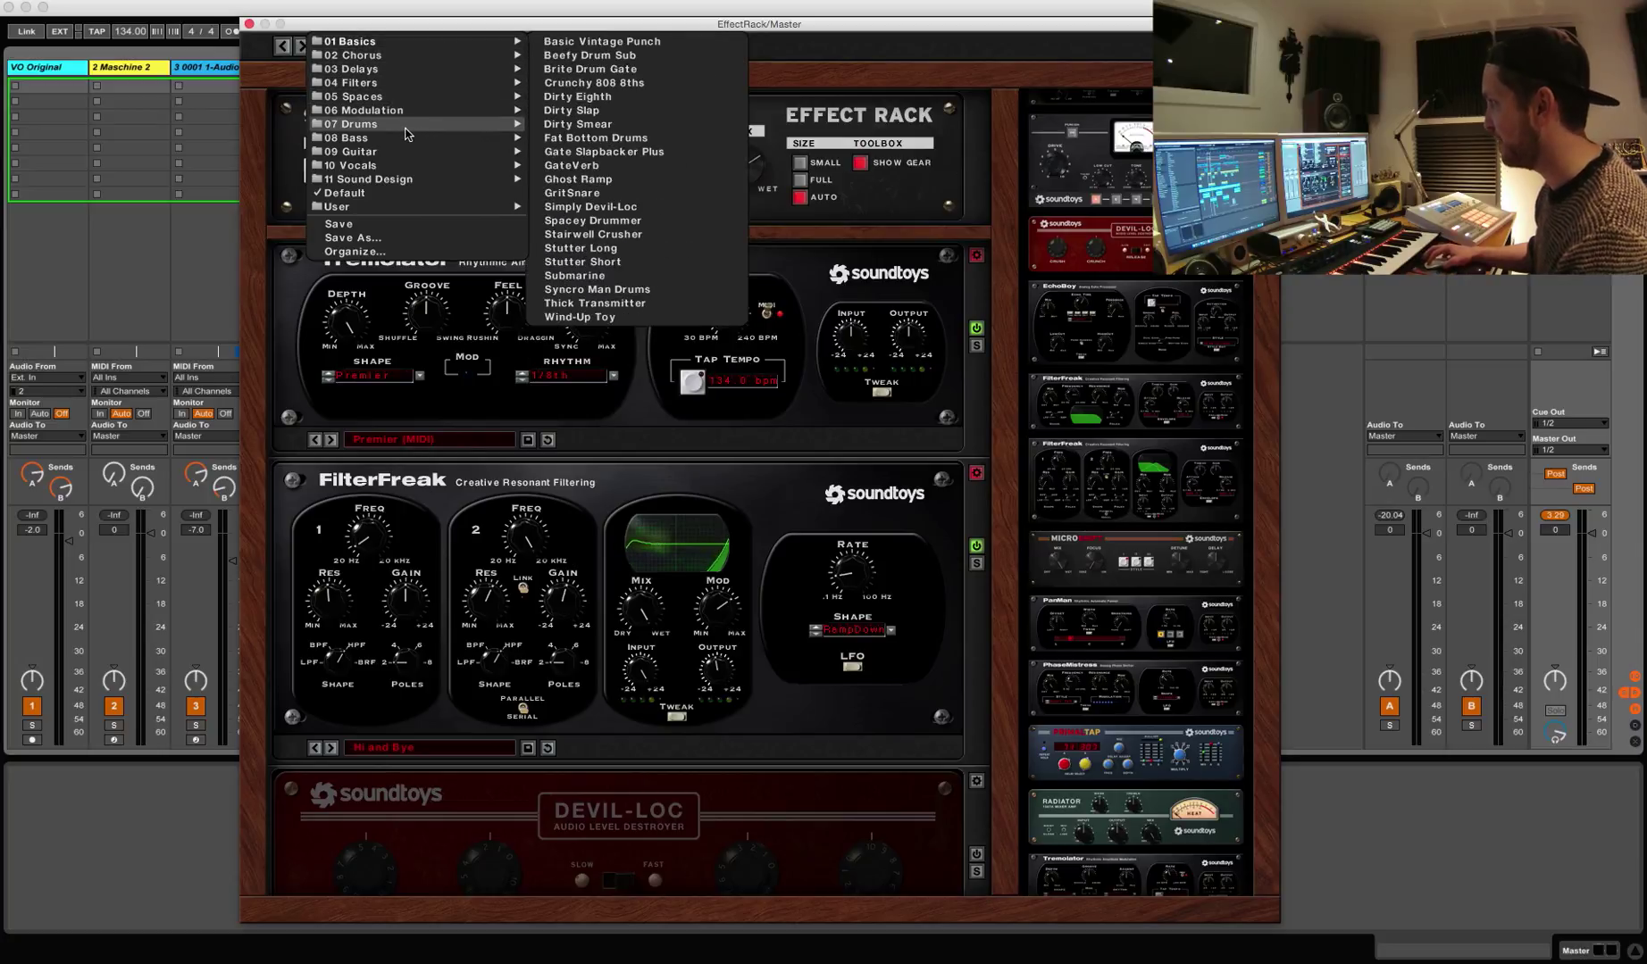
mouse_move(386, 172)
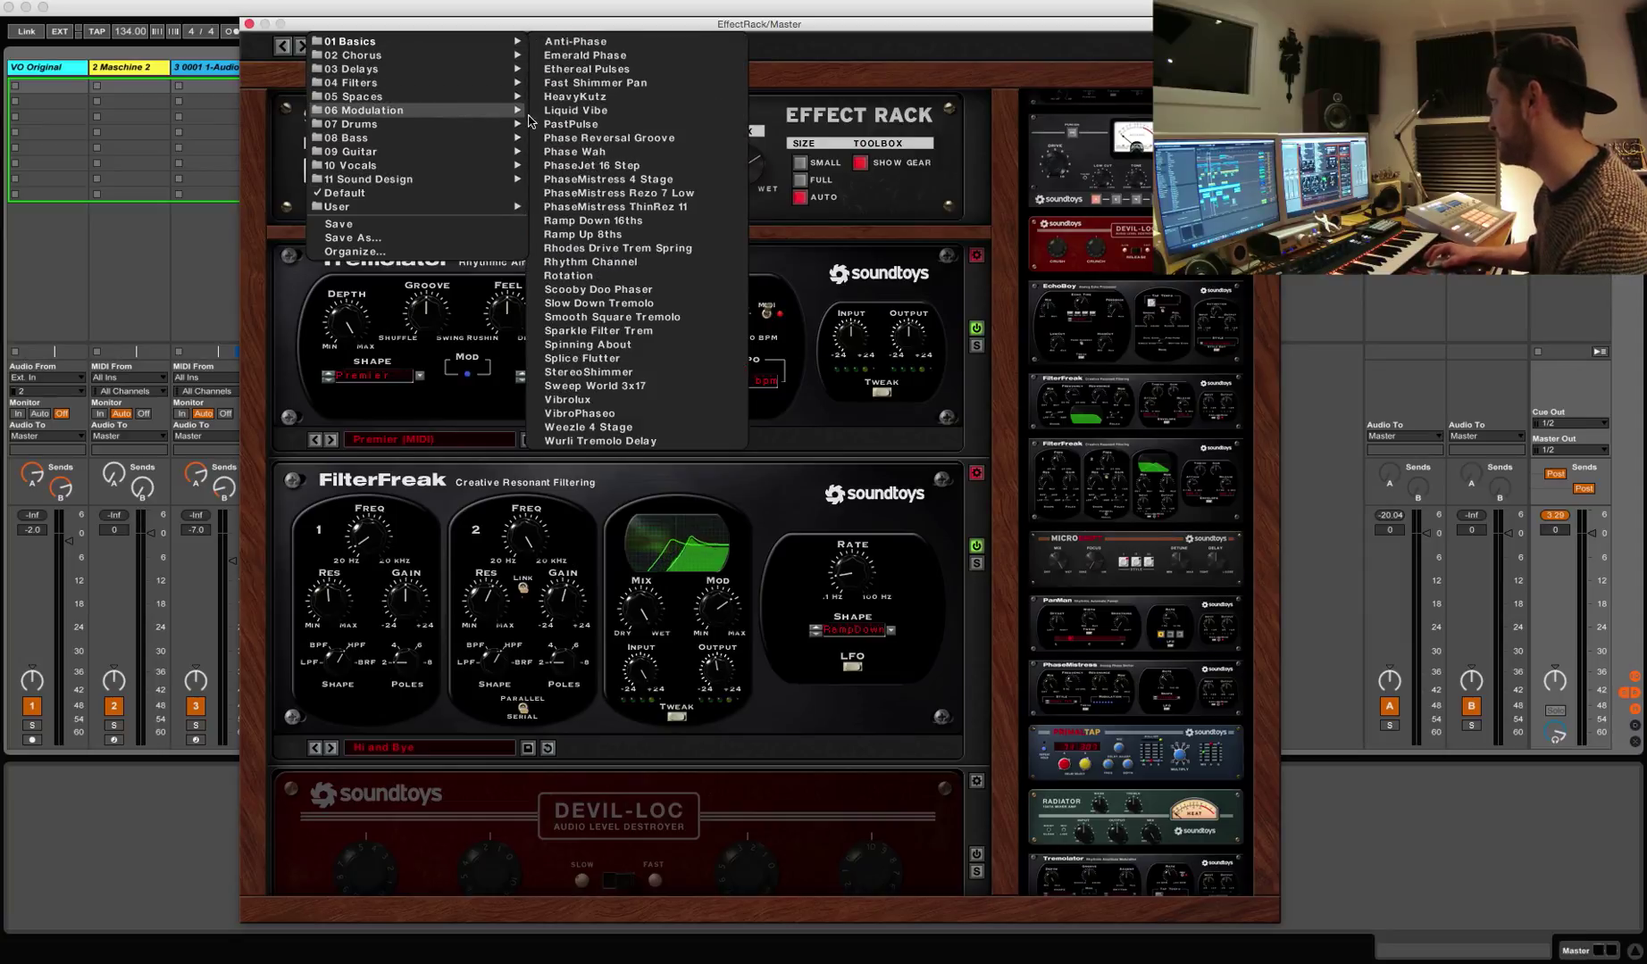
click(591, 114)
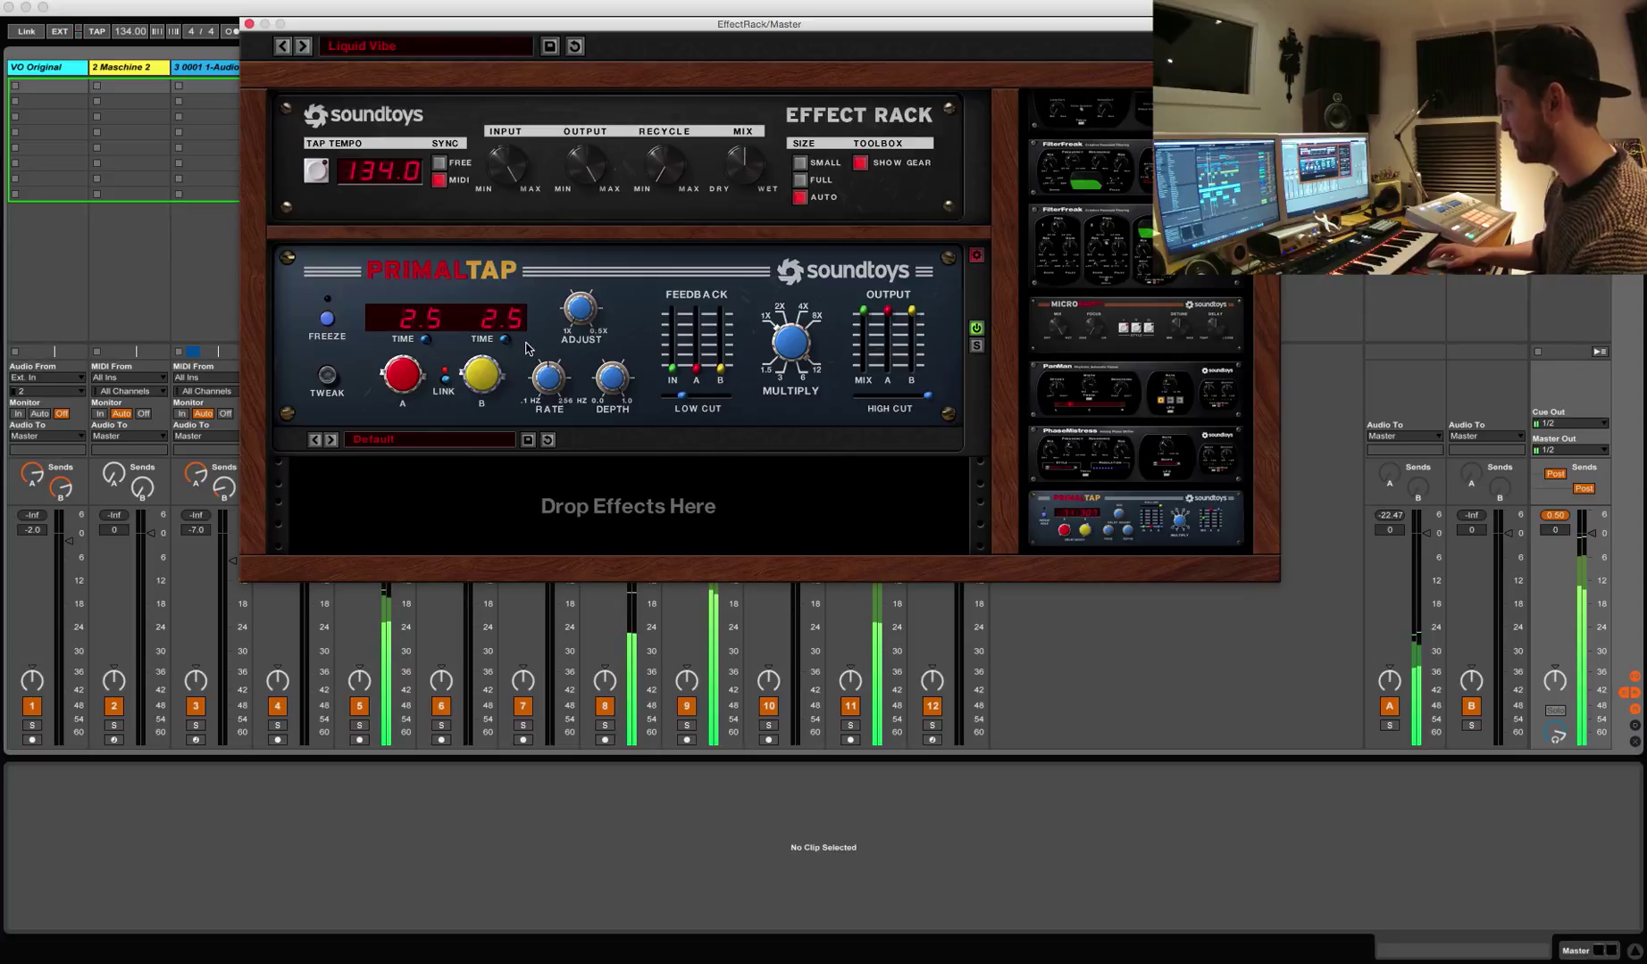
Step: Audition the following rack presets one by one, from PastPulse through PhaseJet 16 Step to PhaseMistress ThinRez 11
click(305, 47)
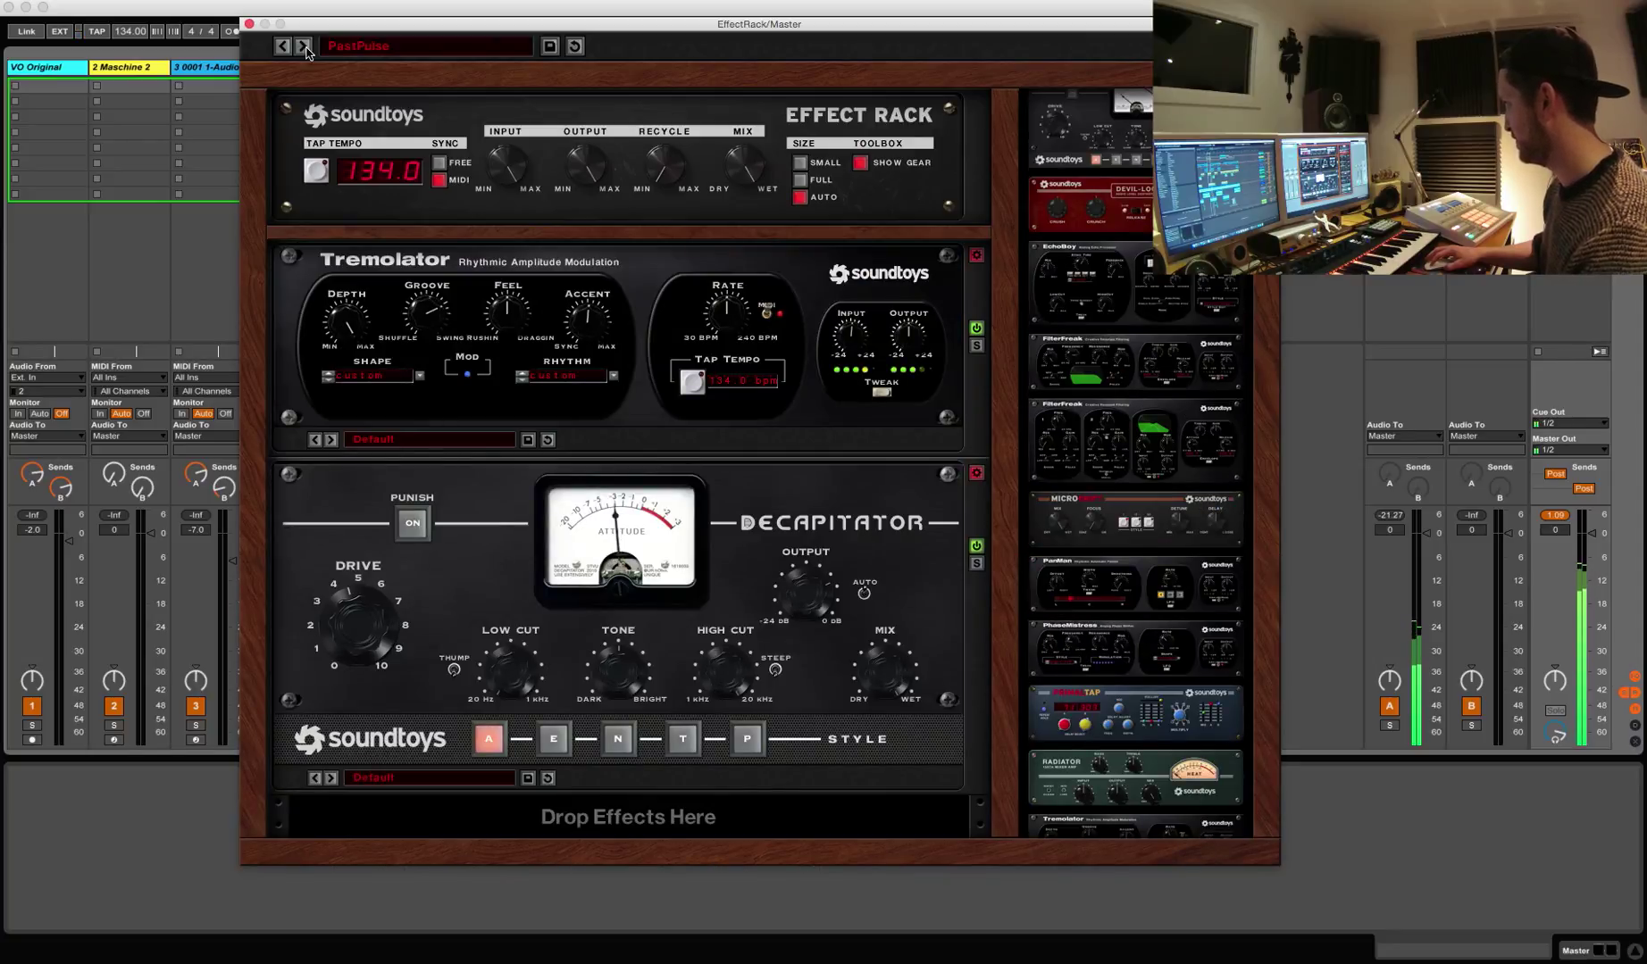
click(305, 46)
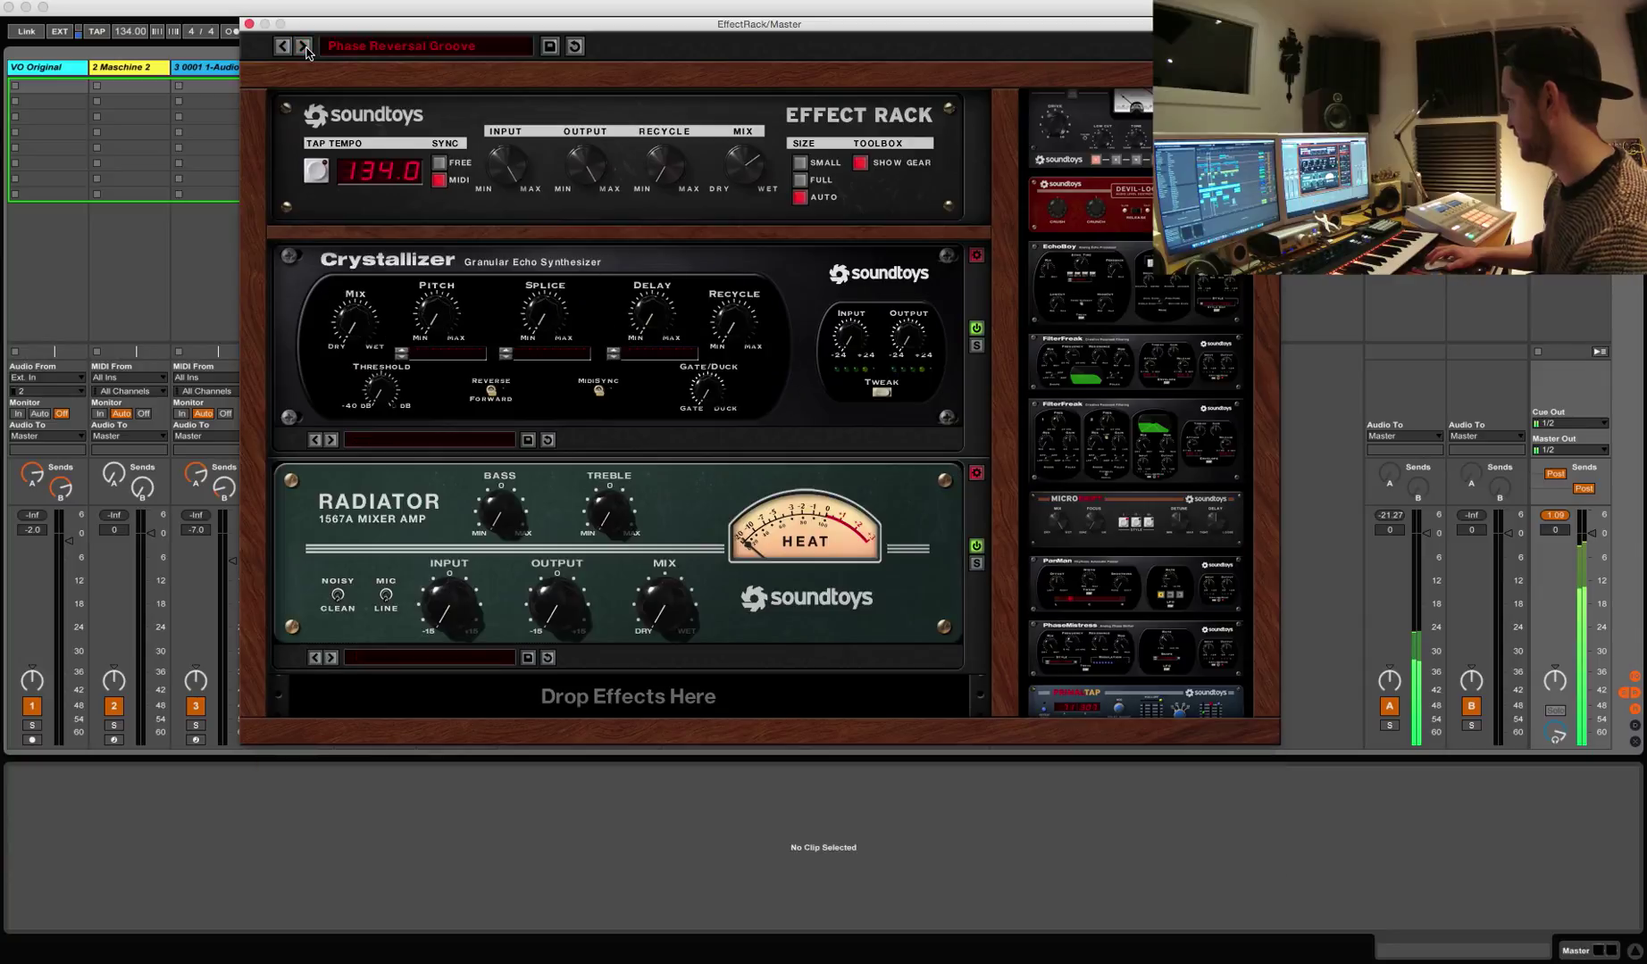
click(305, 46)
click(304, 47)
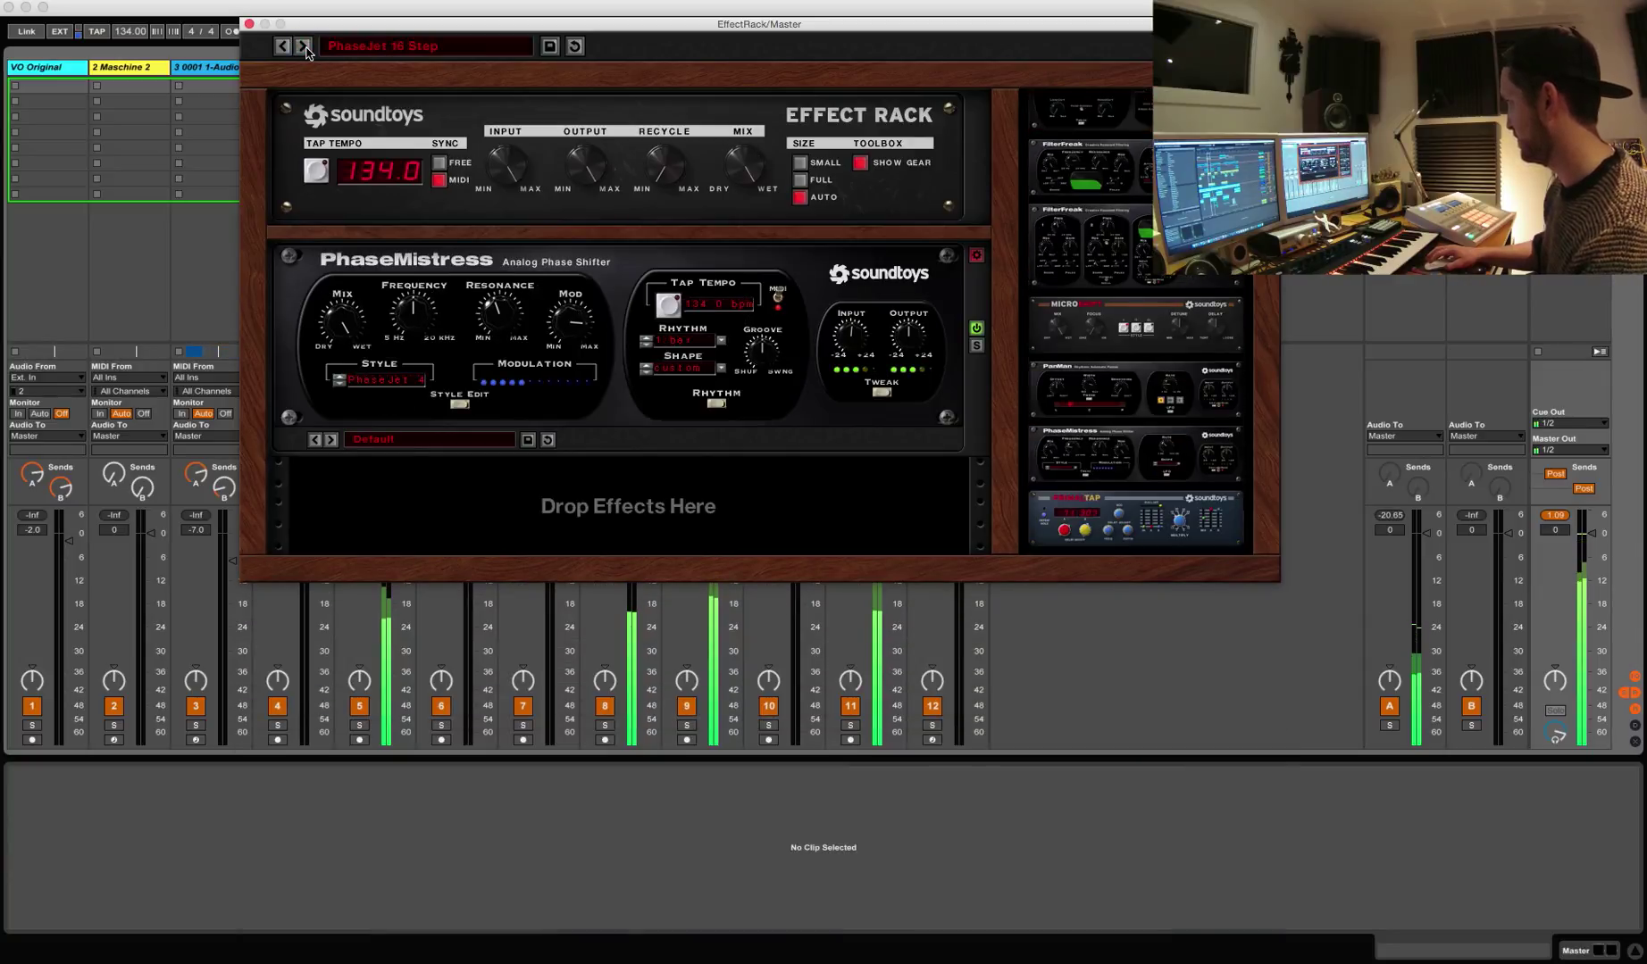
click(304, 46)
click(304, 46)
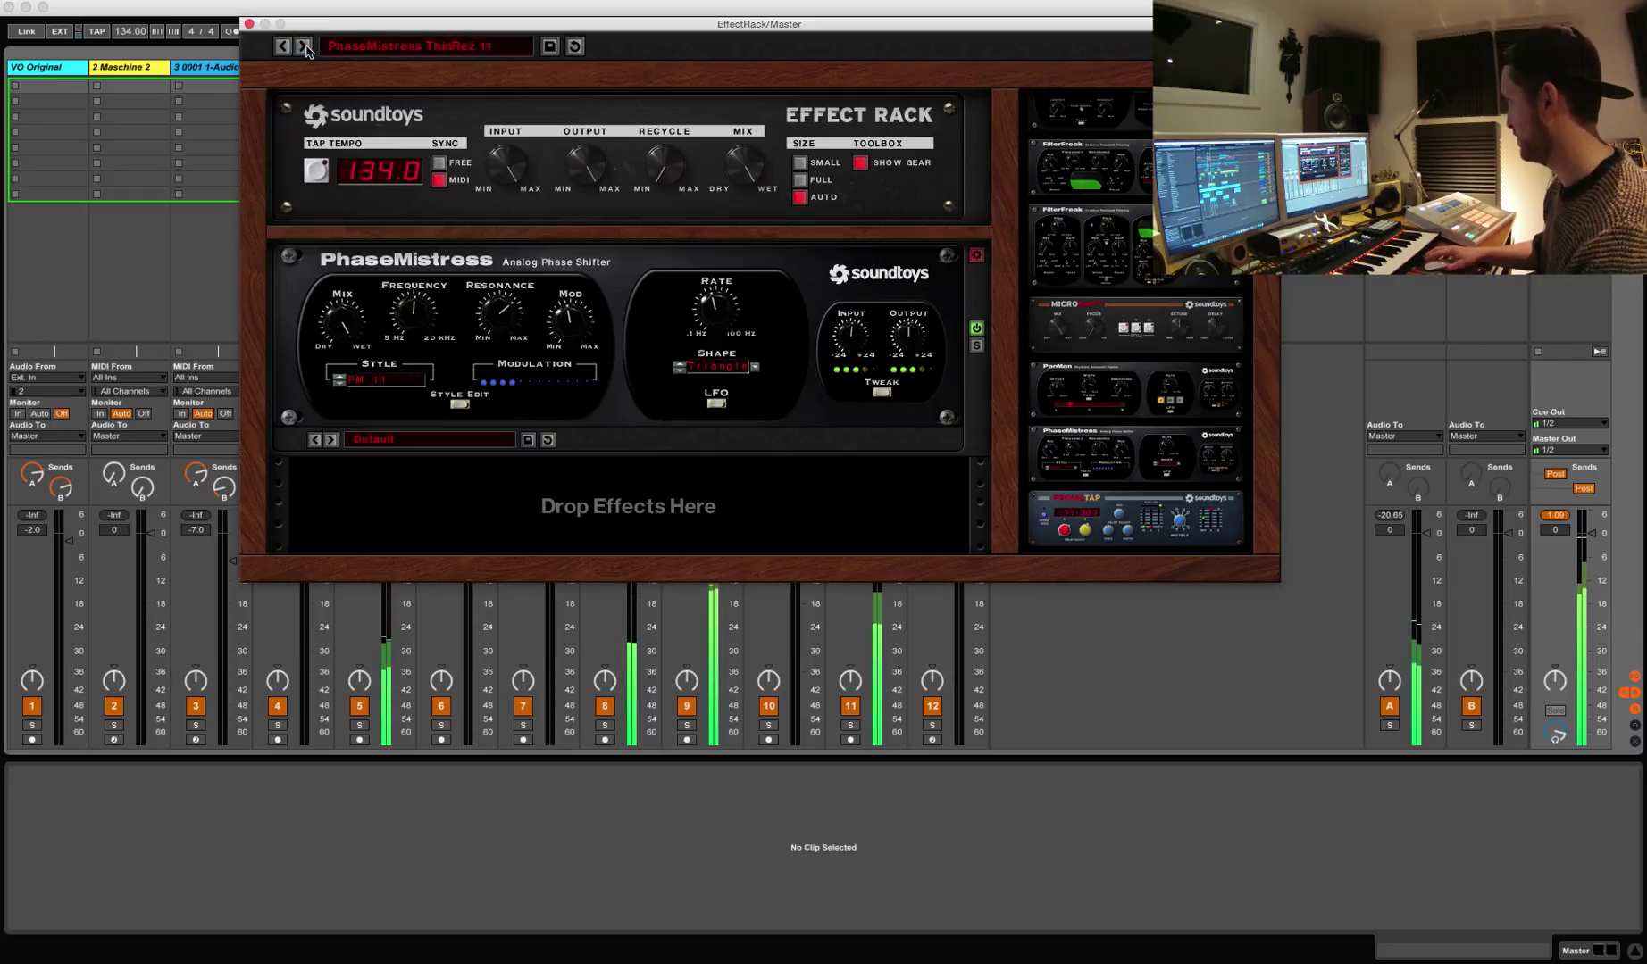
Step: Continue forward through the Modulation rack presets, past Rhodes Drive Trem Spring, to Rhythm Channel
click(305, 46)
click(304, 46)
click(304, 46)
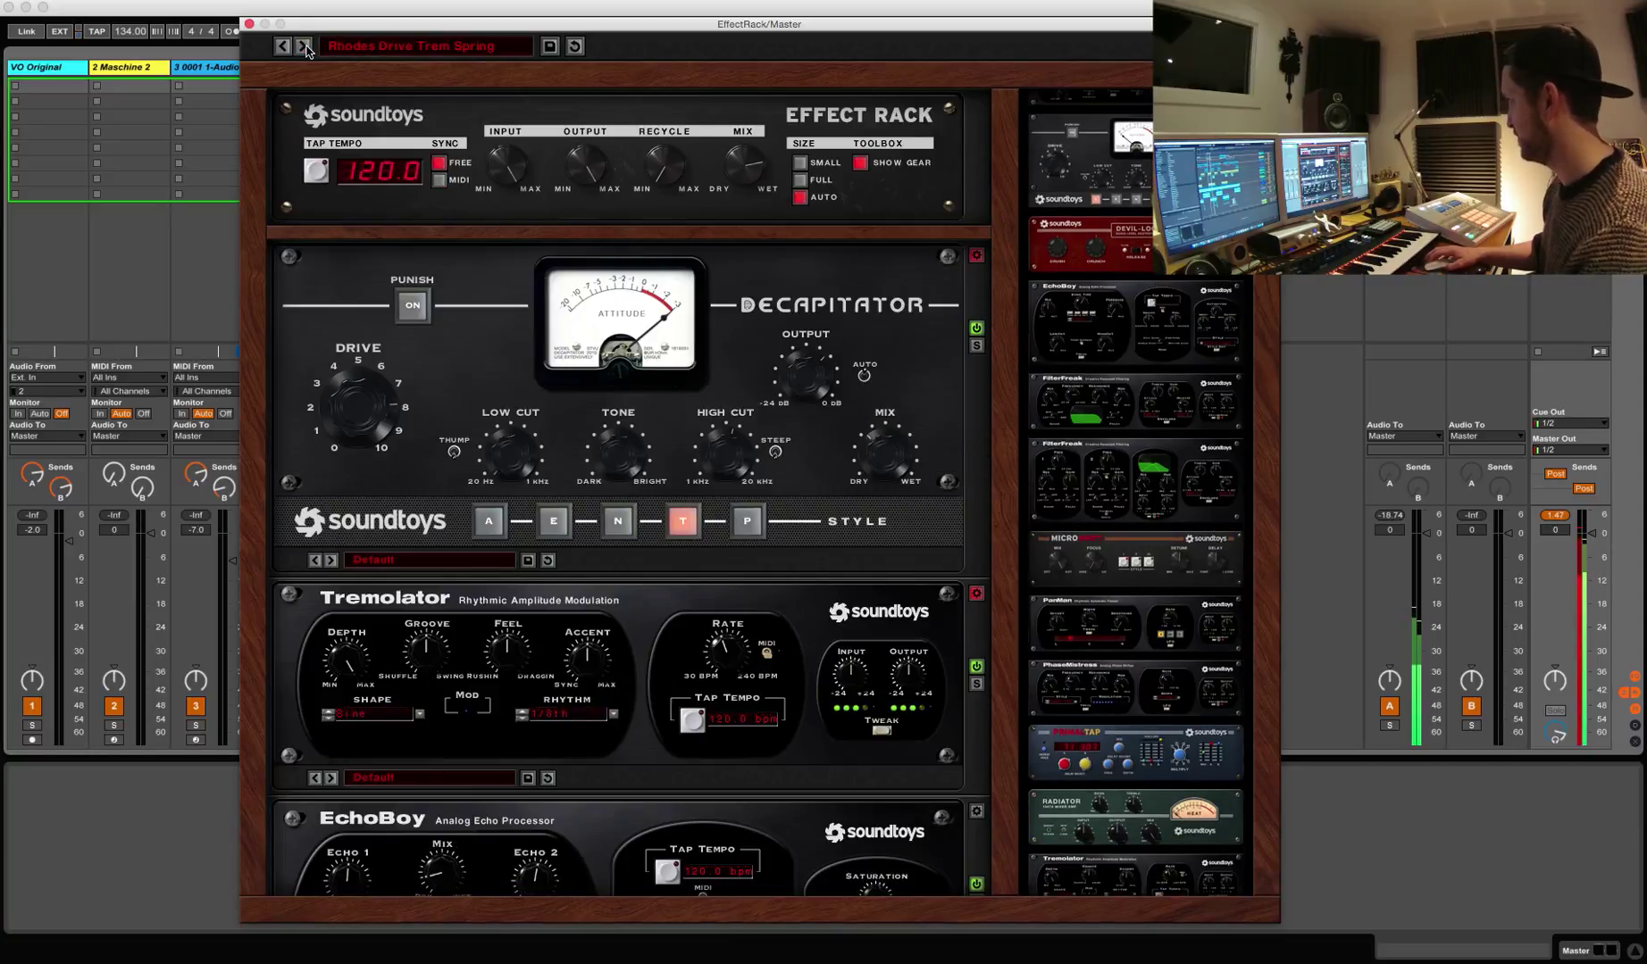
click(304, 47)
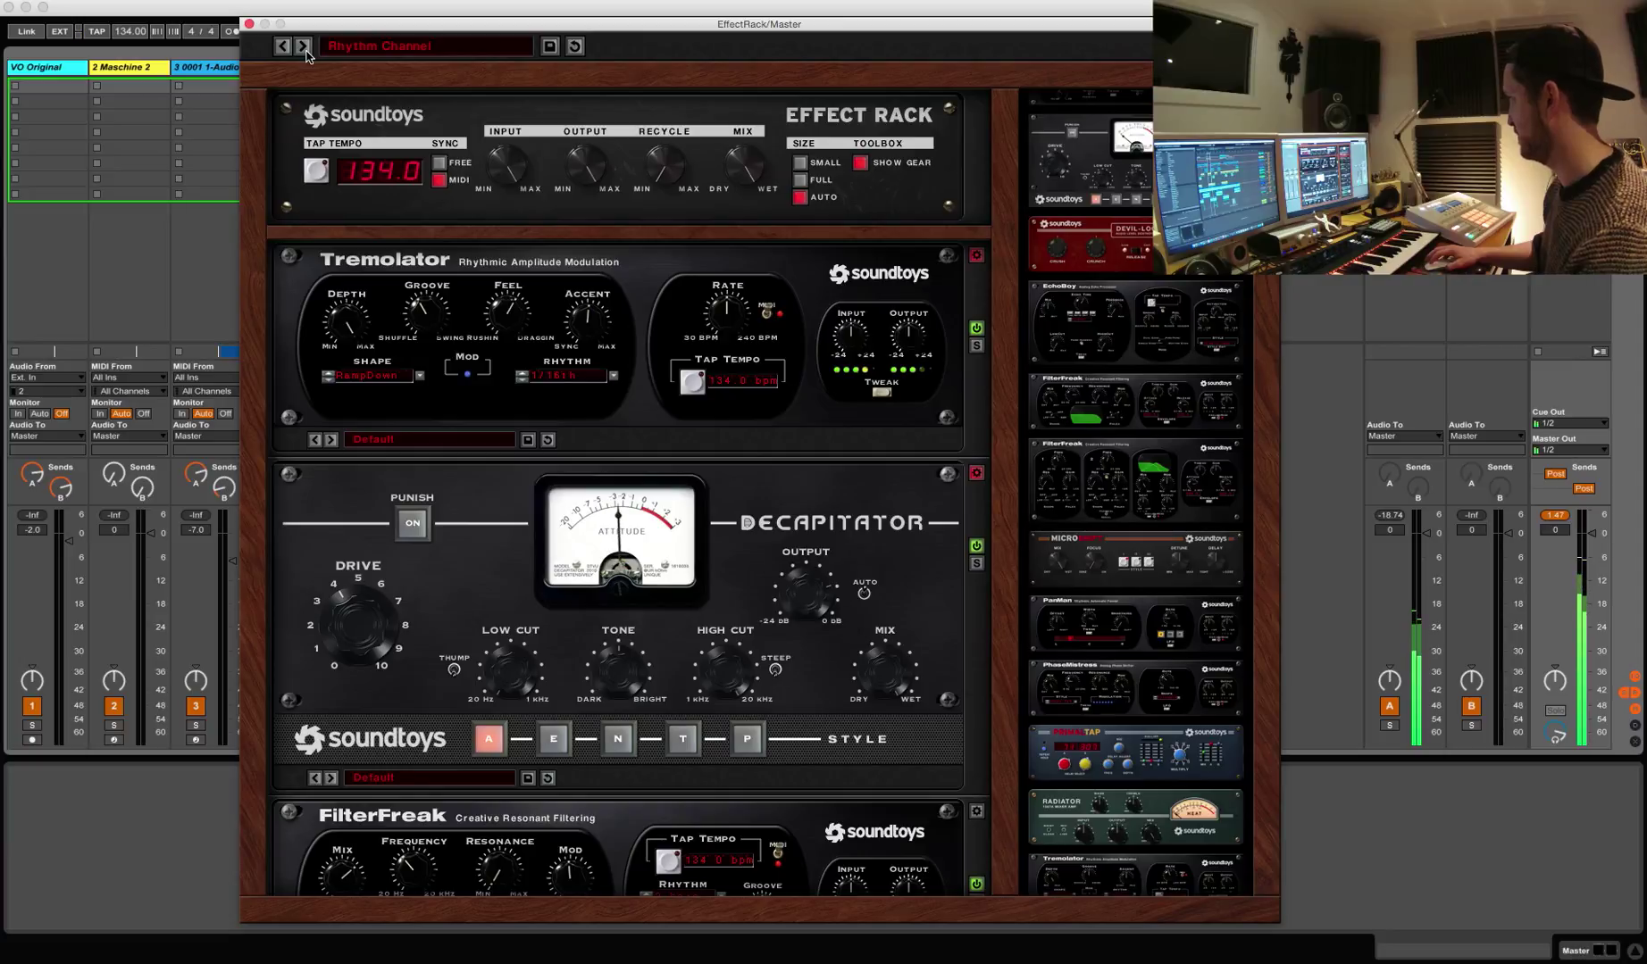